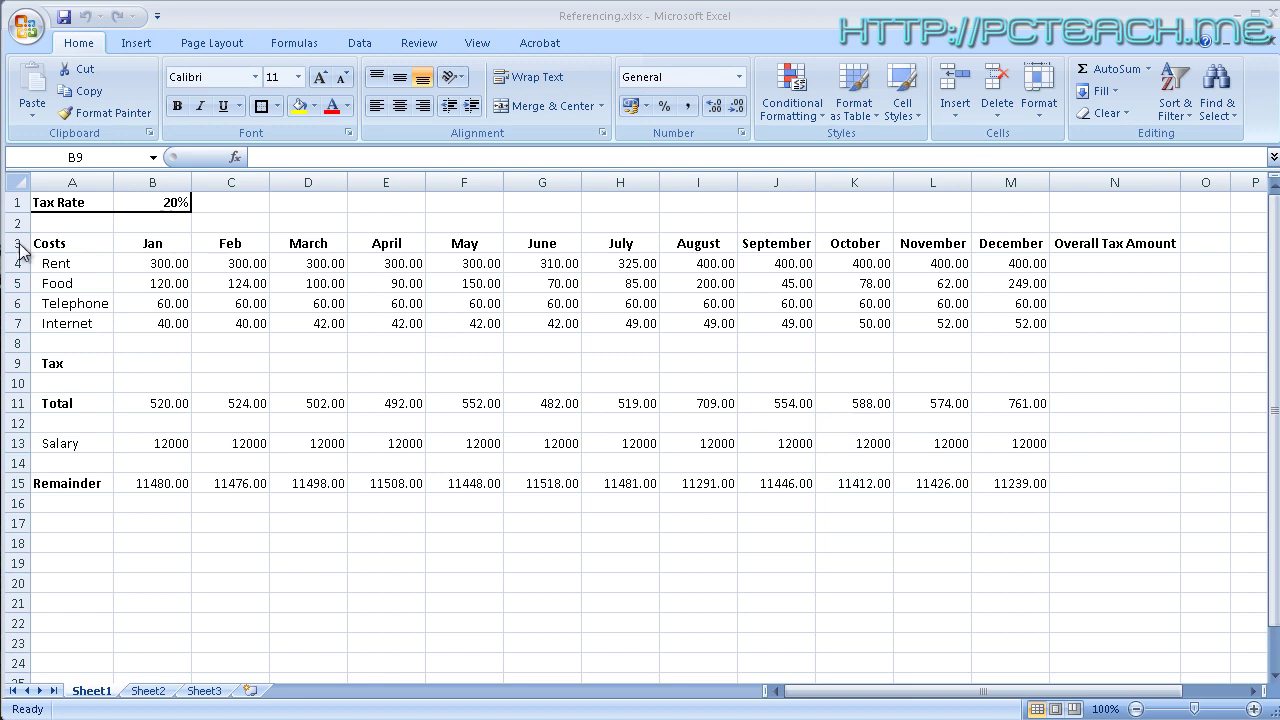
Select the January cost values B4:B7, then pick January's Tax cell B9.
left_click(155, 369)
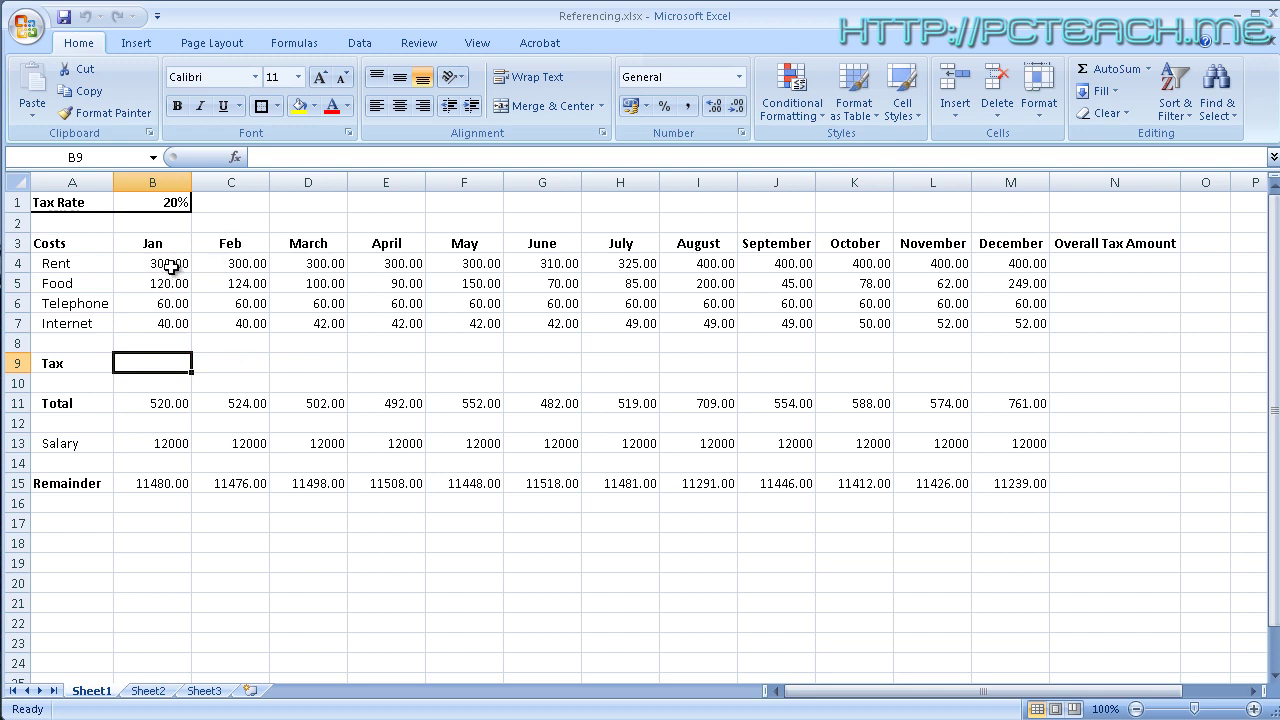
left_click_drag(172, 264, 162, 326)
left_click(168, 344)
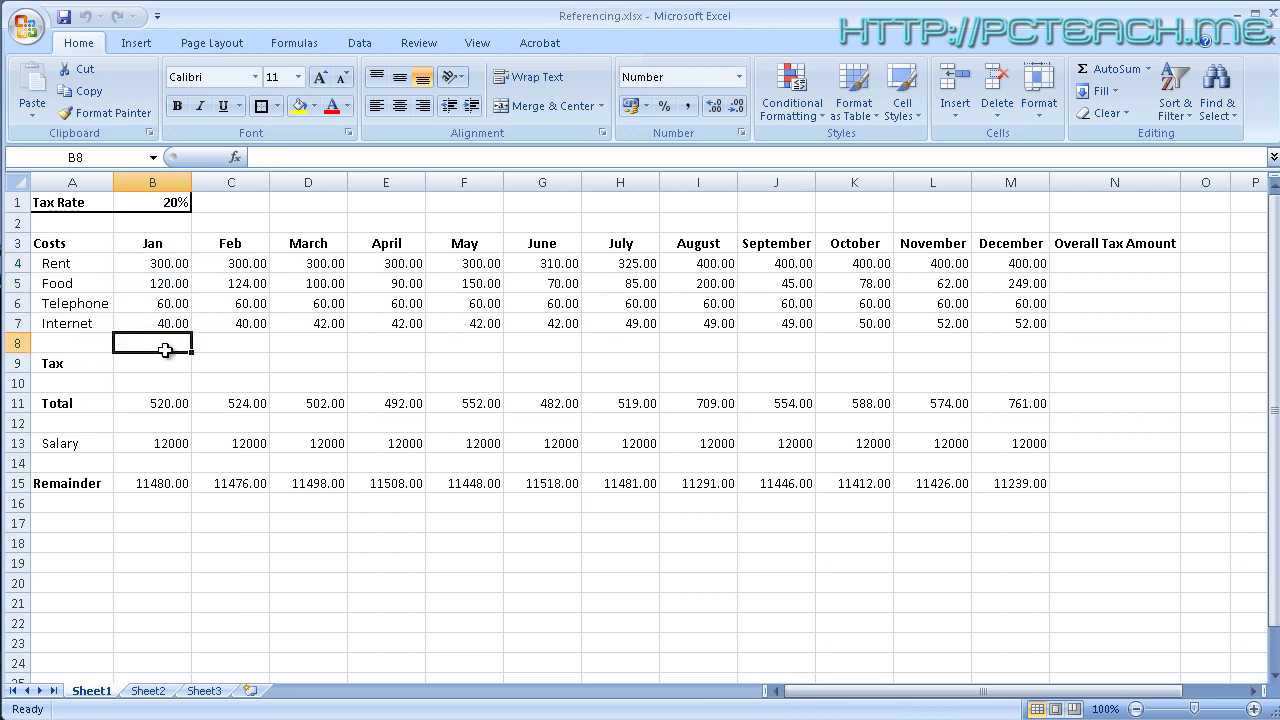
left_click_drag(168, 265, 162, 333)
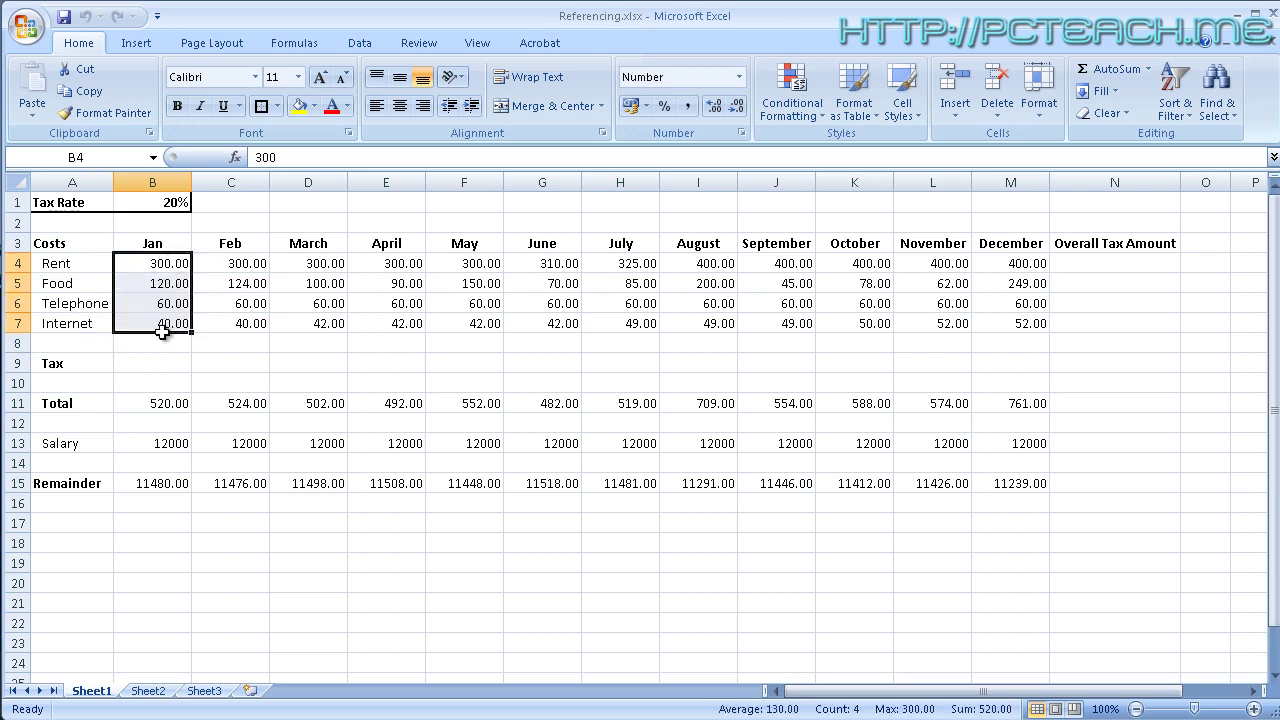
left_click(64, 287)
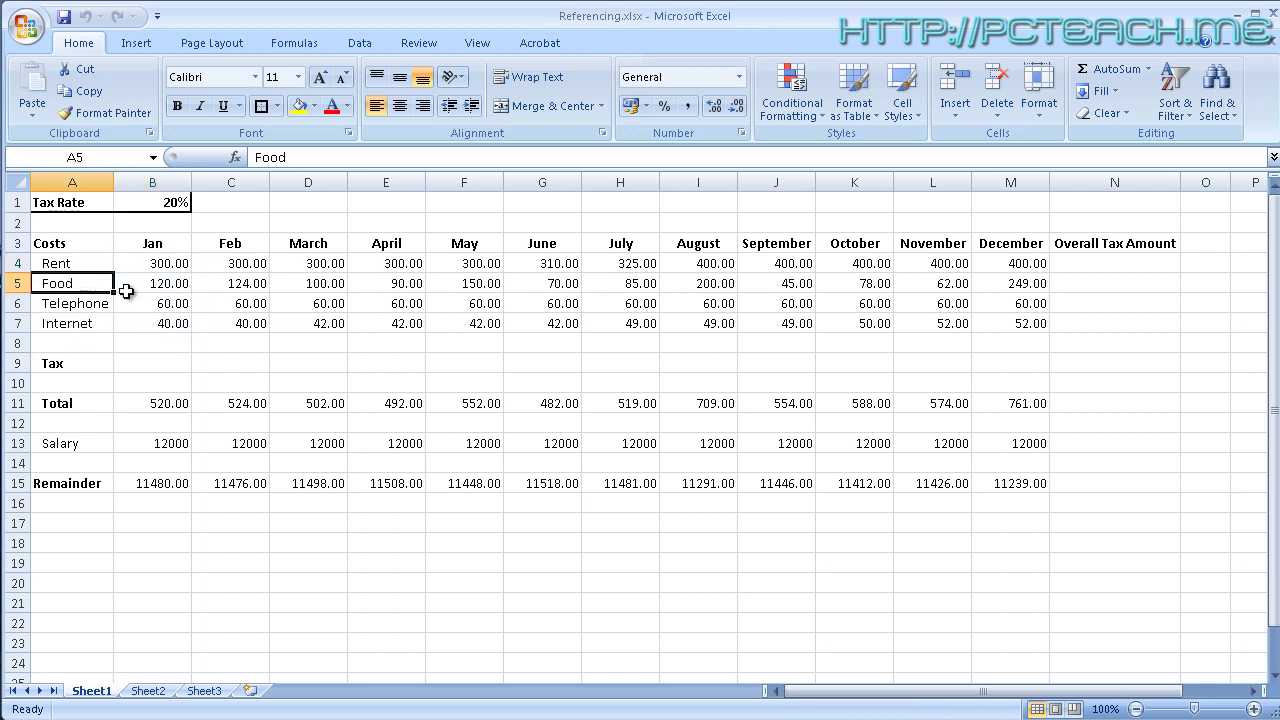
left_click(164, 266)
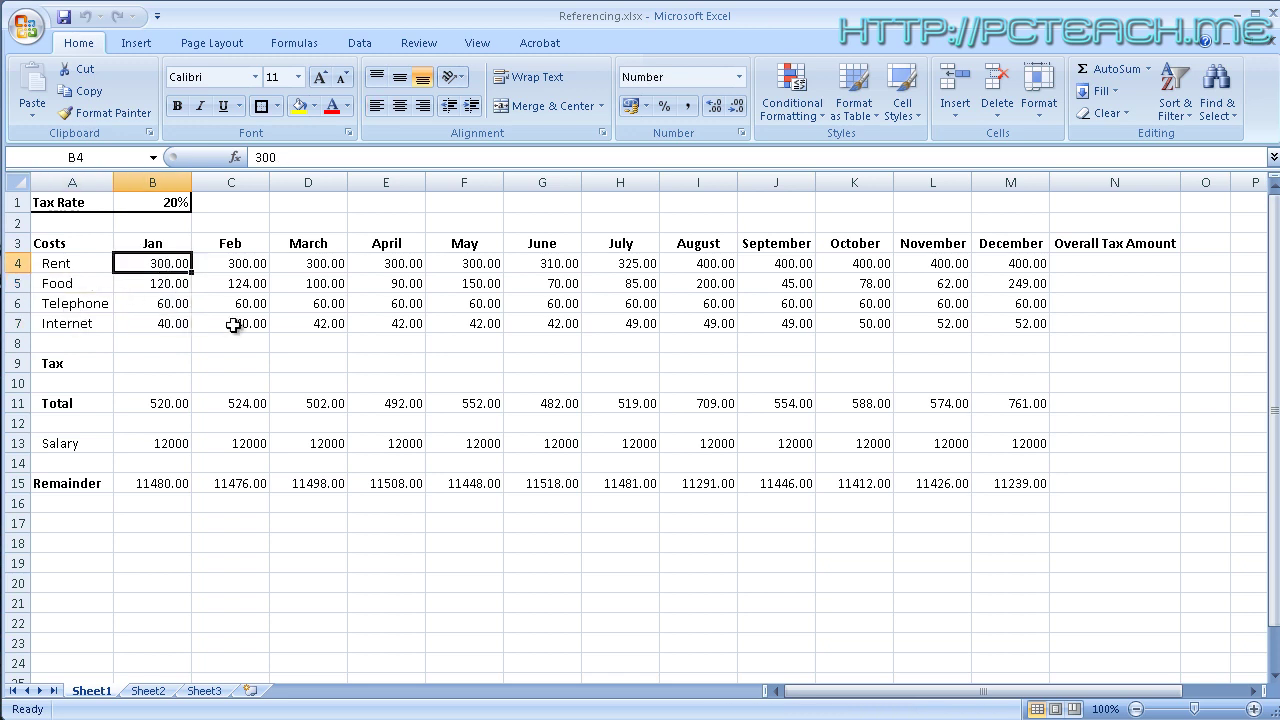
left_click(156, 364)
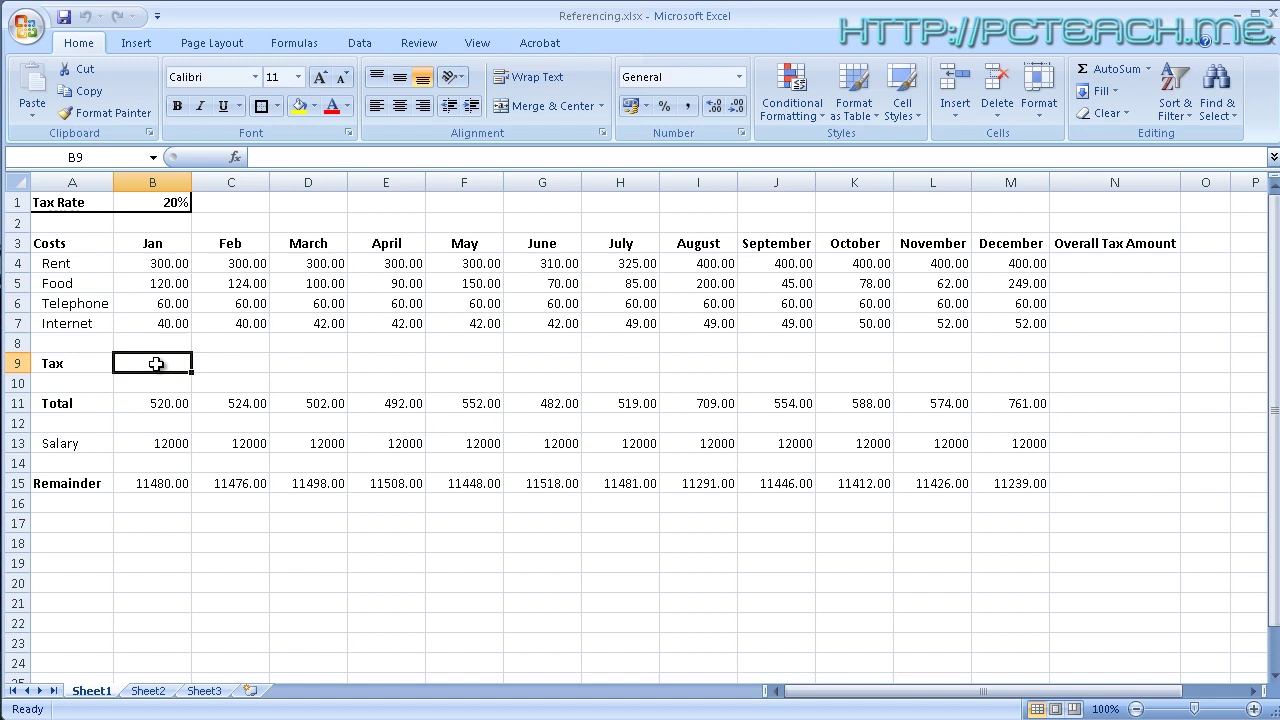
Enter =SUM(B4:B7) in B9 to total January's costs.
type("=sum")
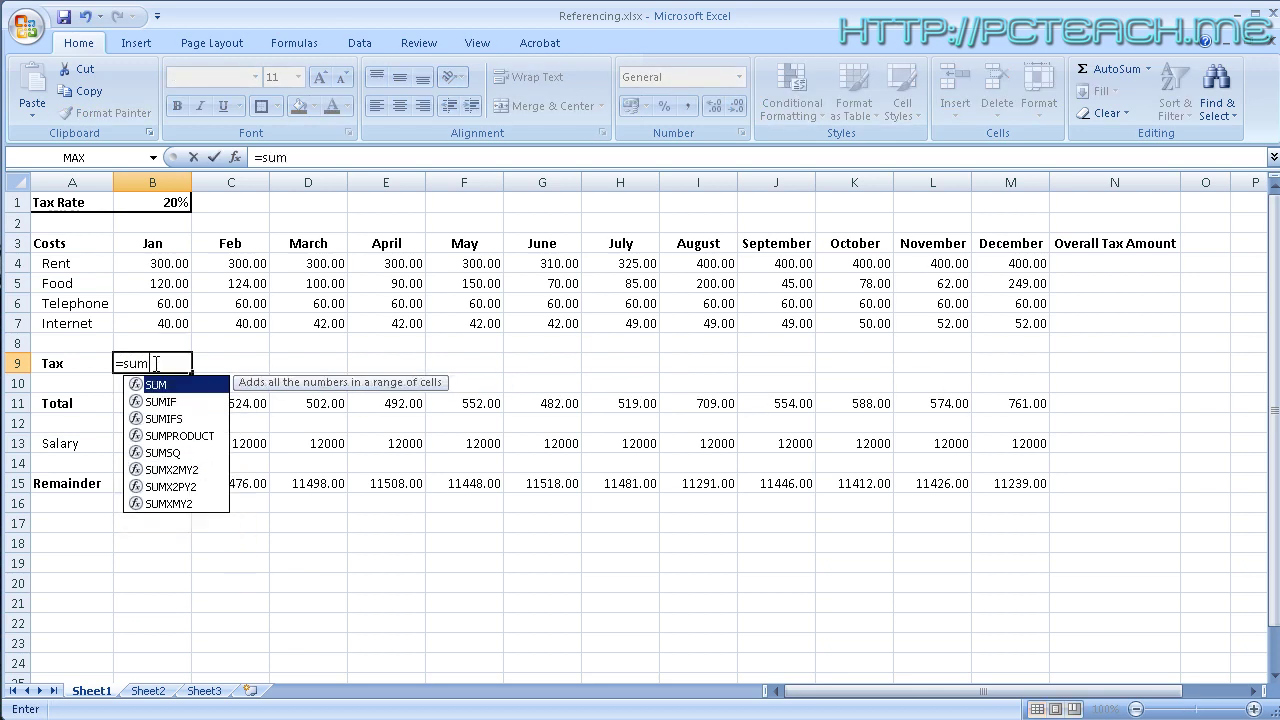
type("(")
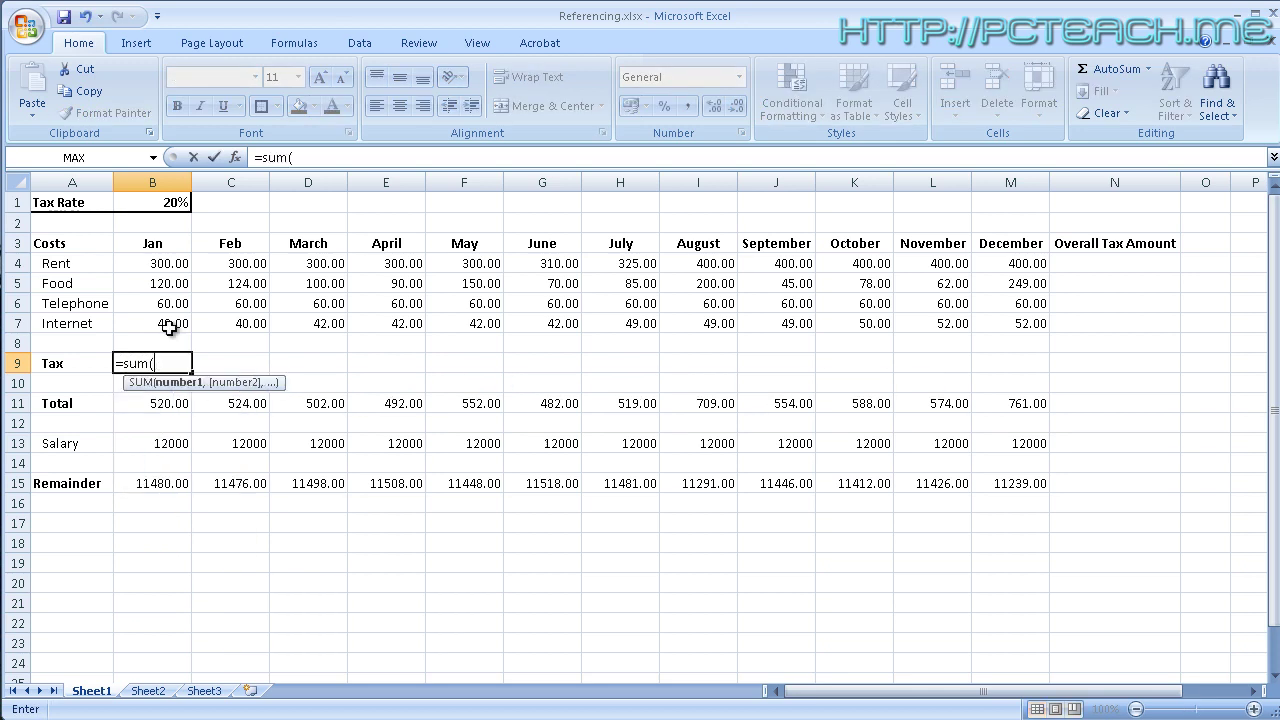
left_click_drag(166, 264, 170, 320)
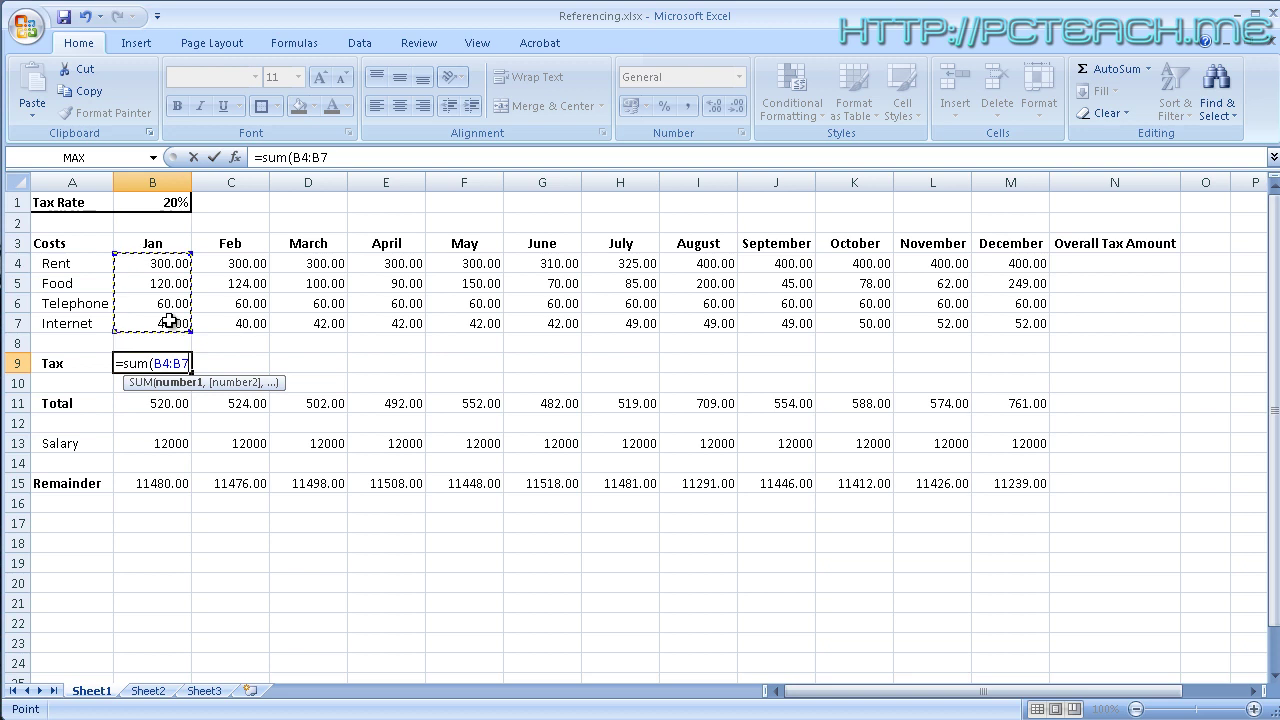
type(")")
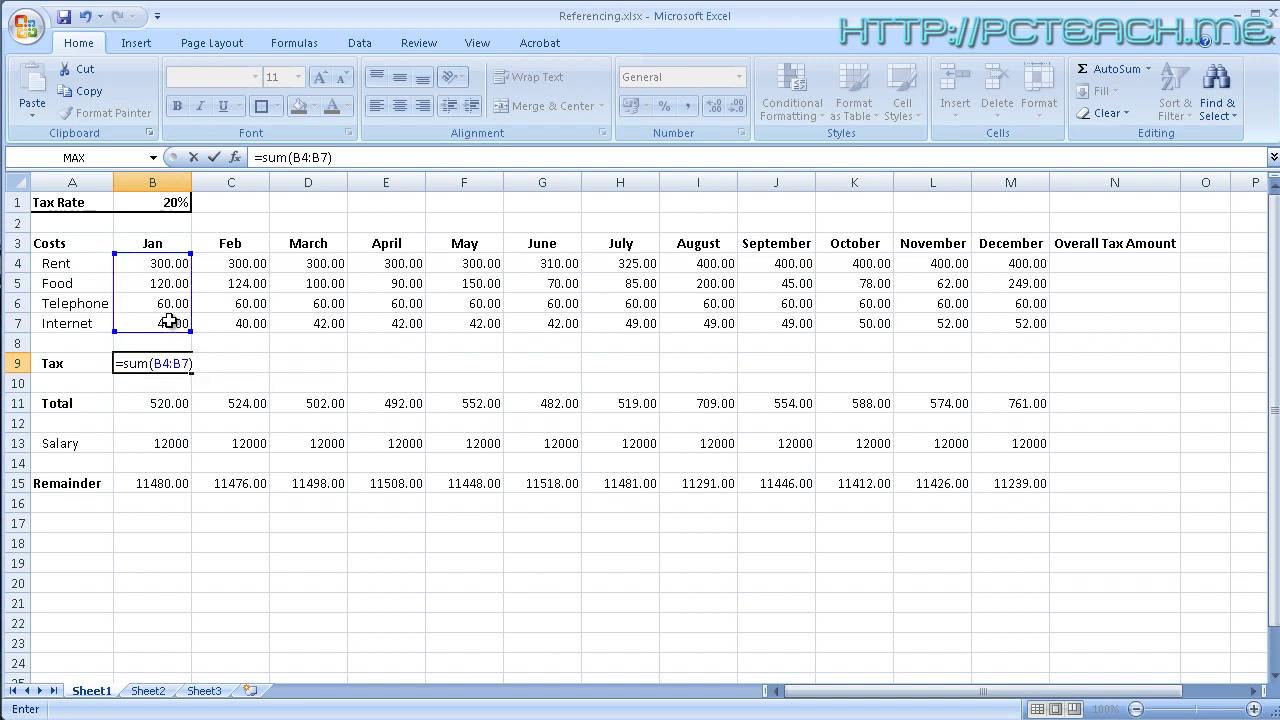
key("Return")
key("Up")
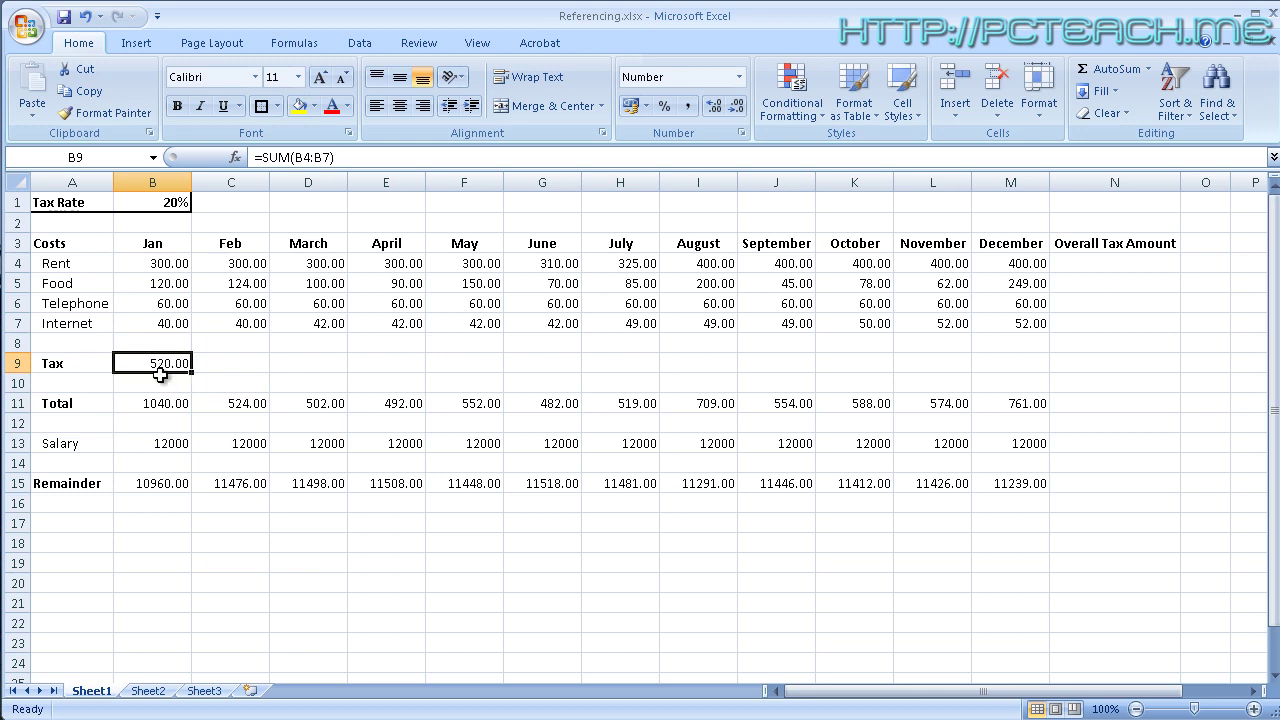
Multiply B9's total by the 20% rate in B1, giving 104.00.
left_click(345, 156)
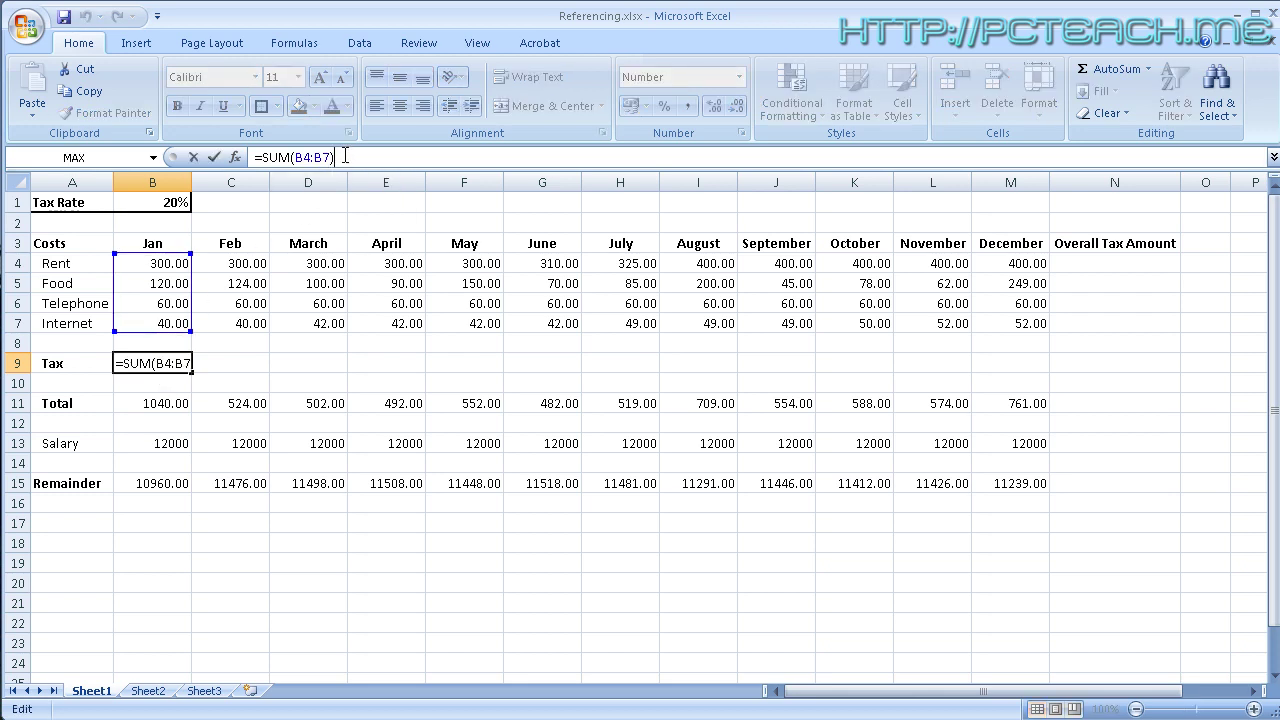
type("*")
left_click(166, 202)
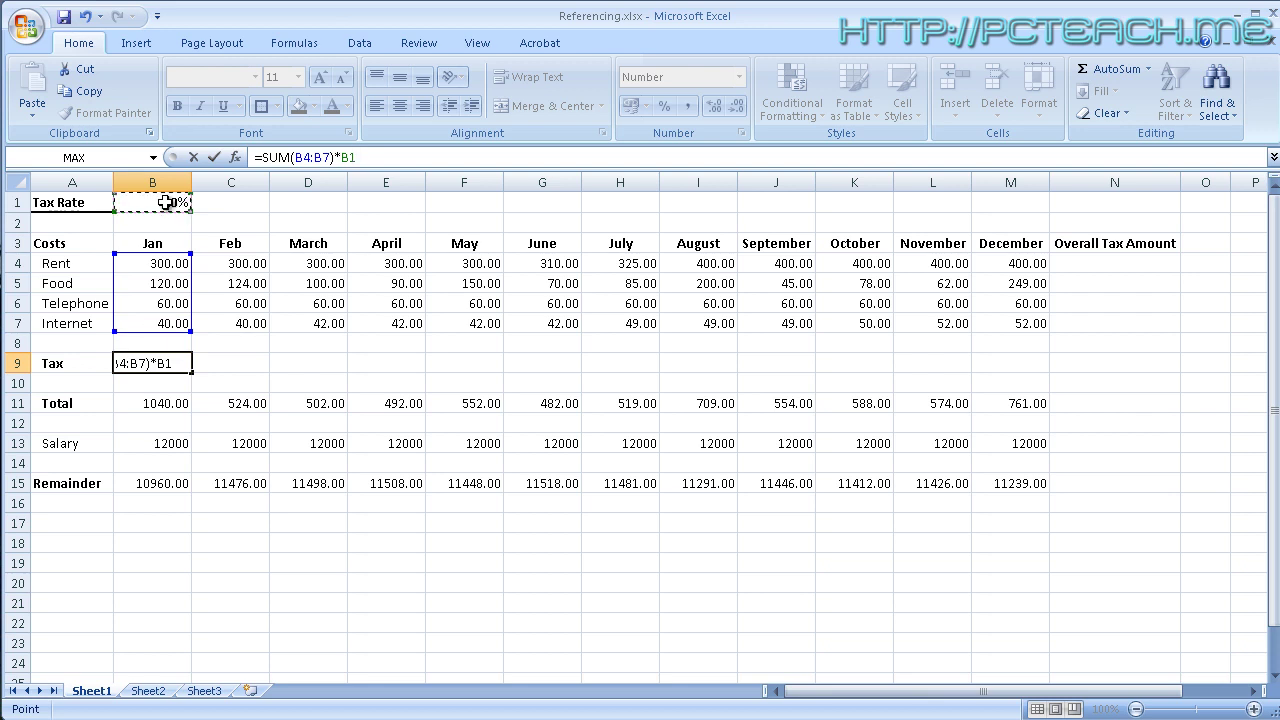
key("Return")
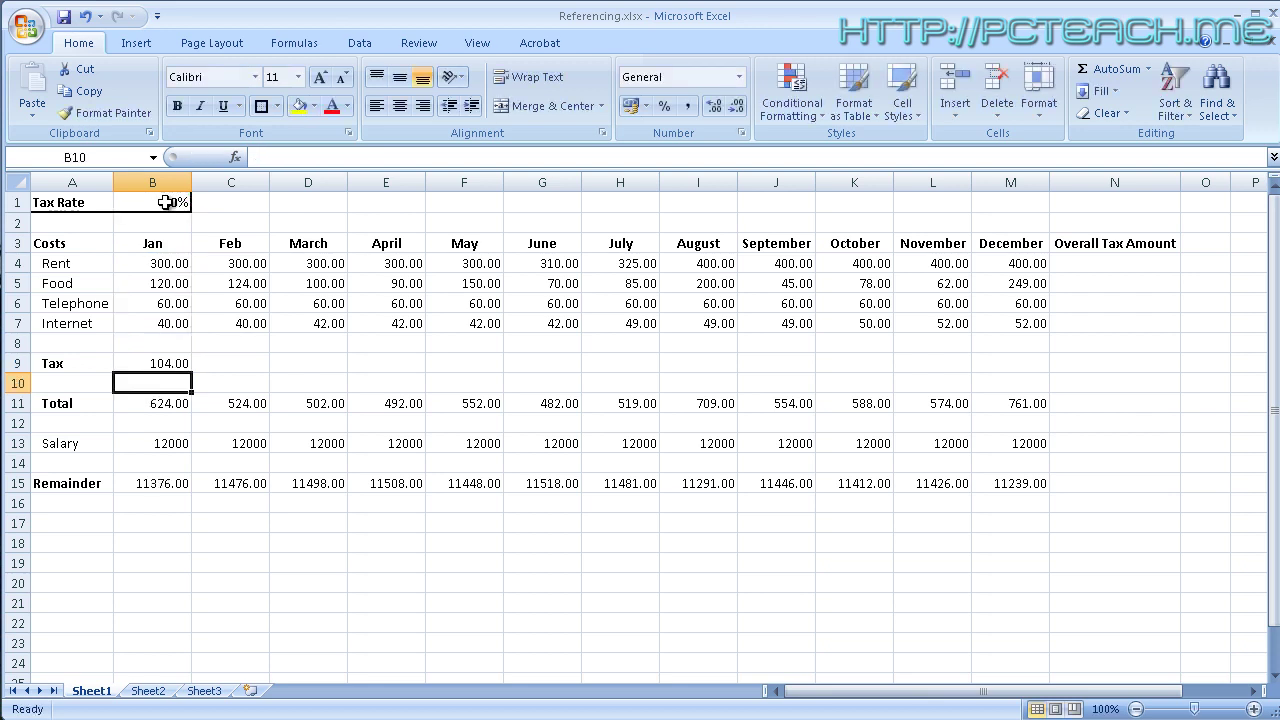
left_click(165, 365)
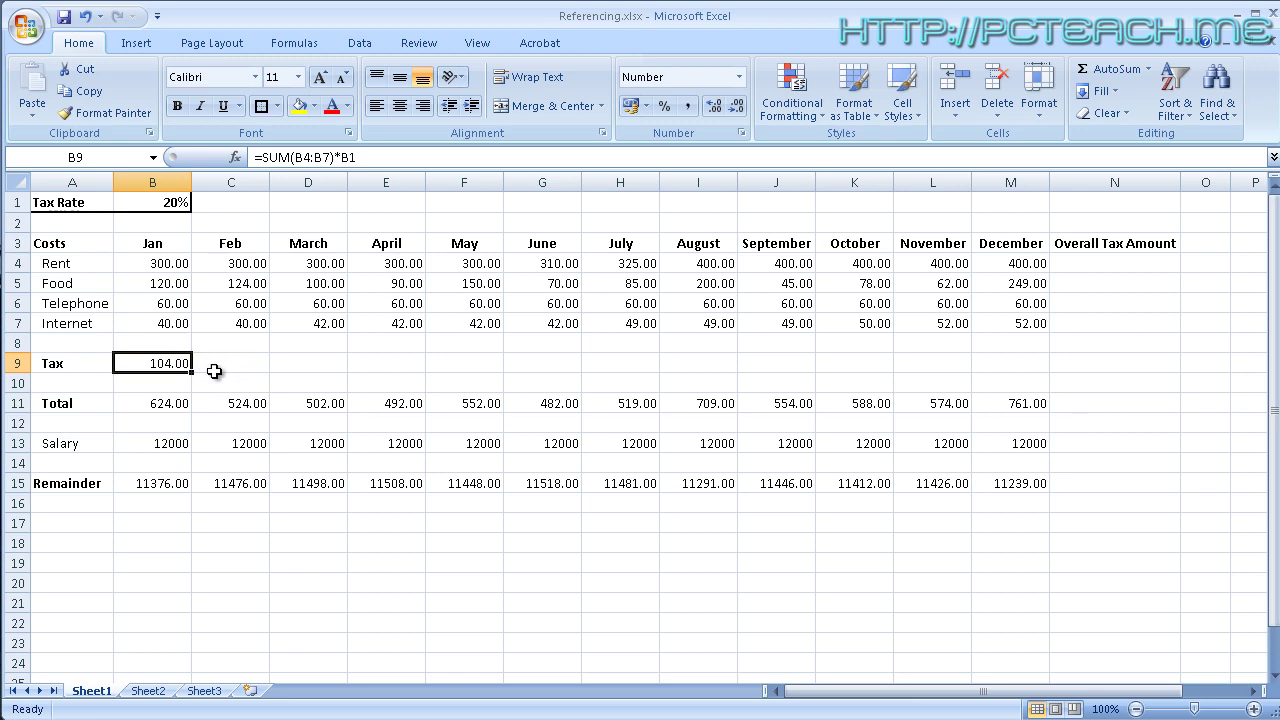
Copy the B9 tax formula into February's Tax cell C9.
left_click(214, 366)
left_click(140, 364)
key("ctrl+c")
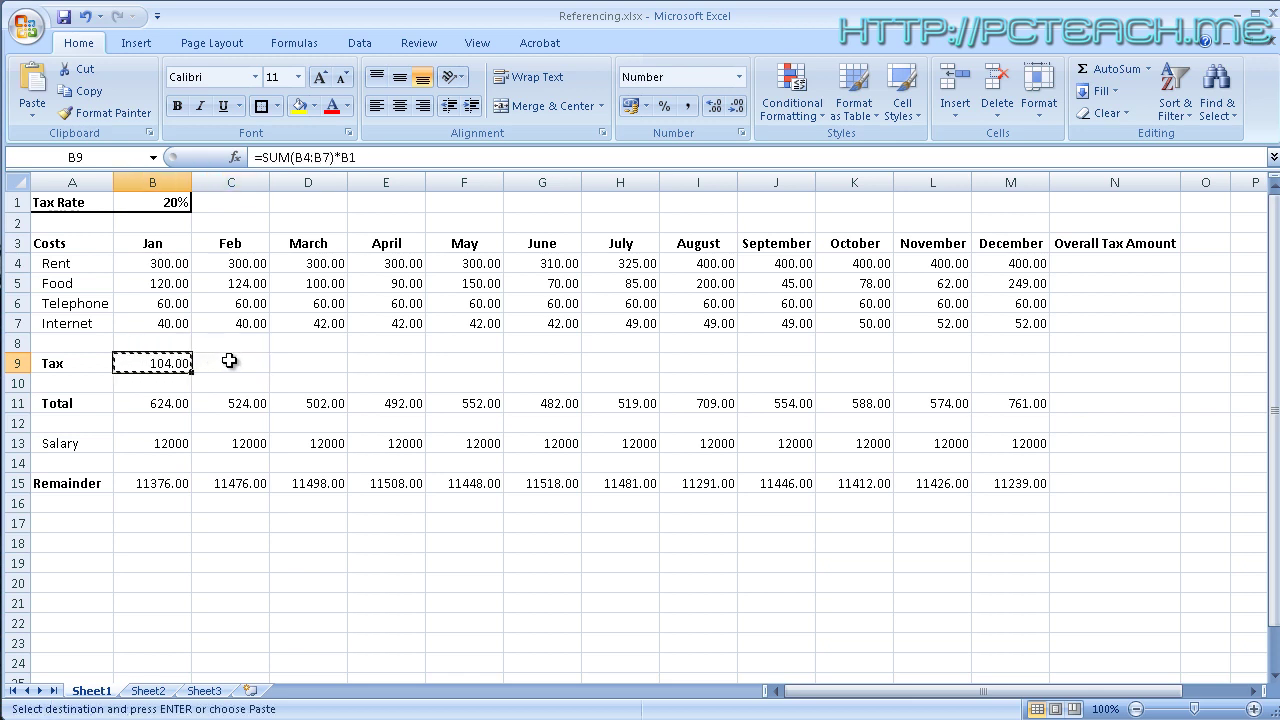
left_click(230, 364)
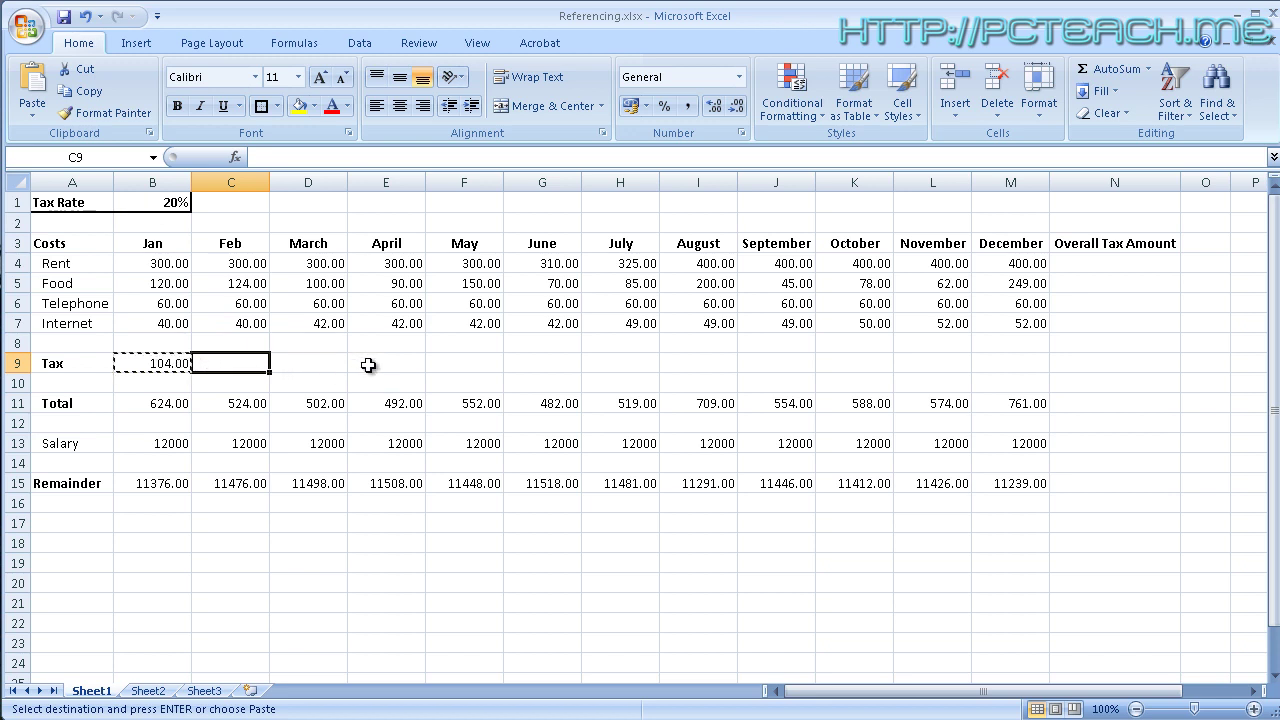
key("ctrl+v")
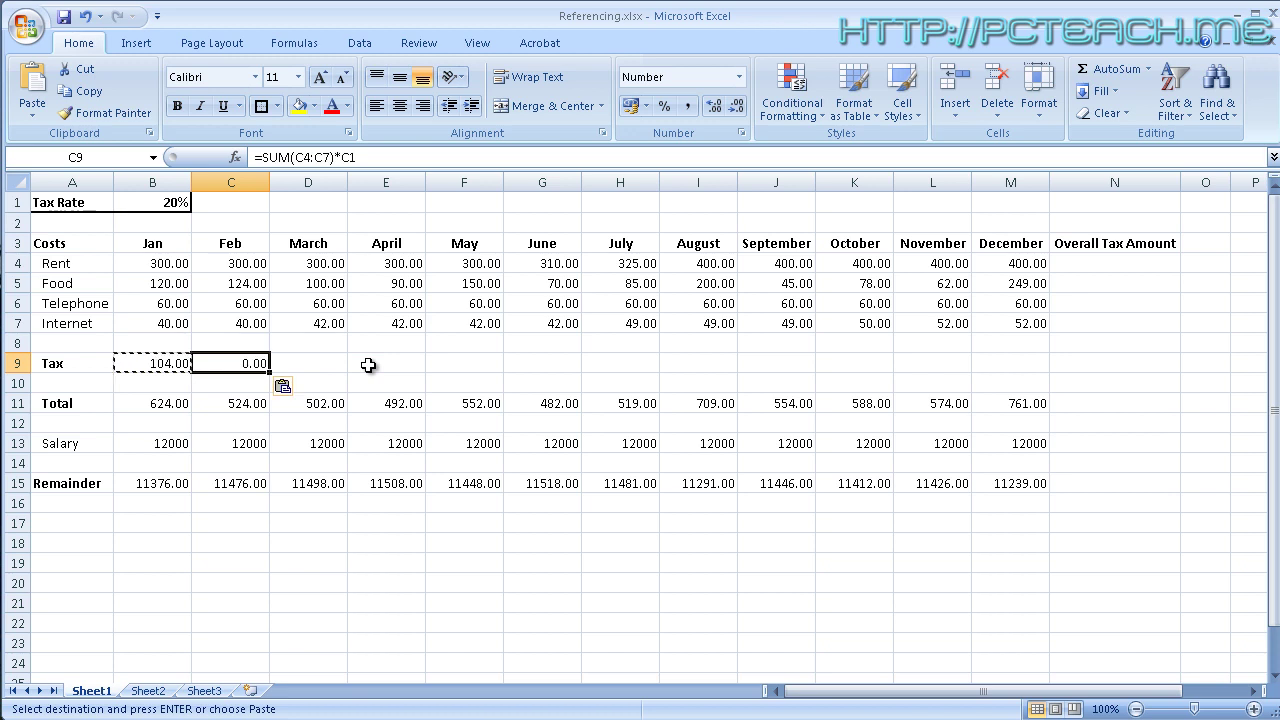
left_click(308, 363)
key("Escape")
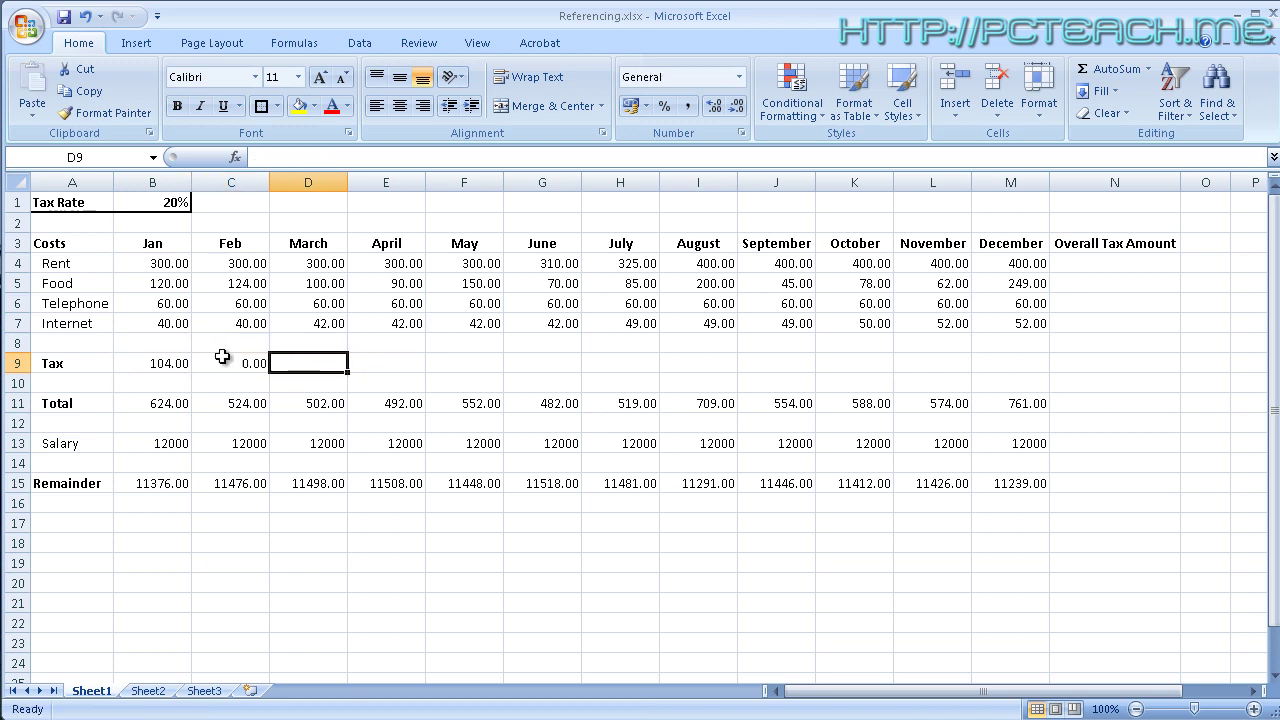
Review B9's formula unchanged, then open C9's formula showing its shifted C1 reference.
left_click(172, 364)
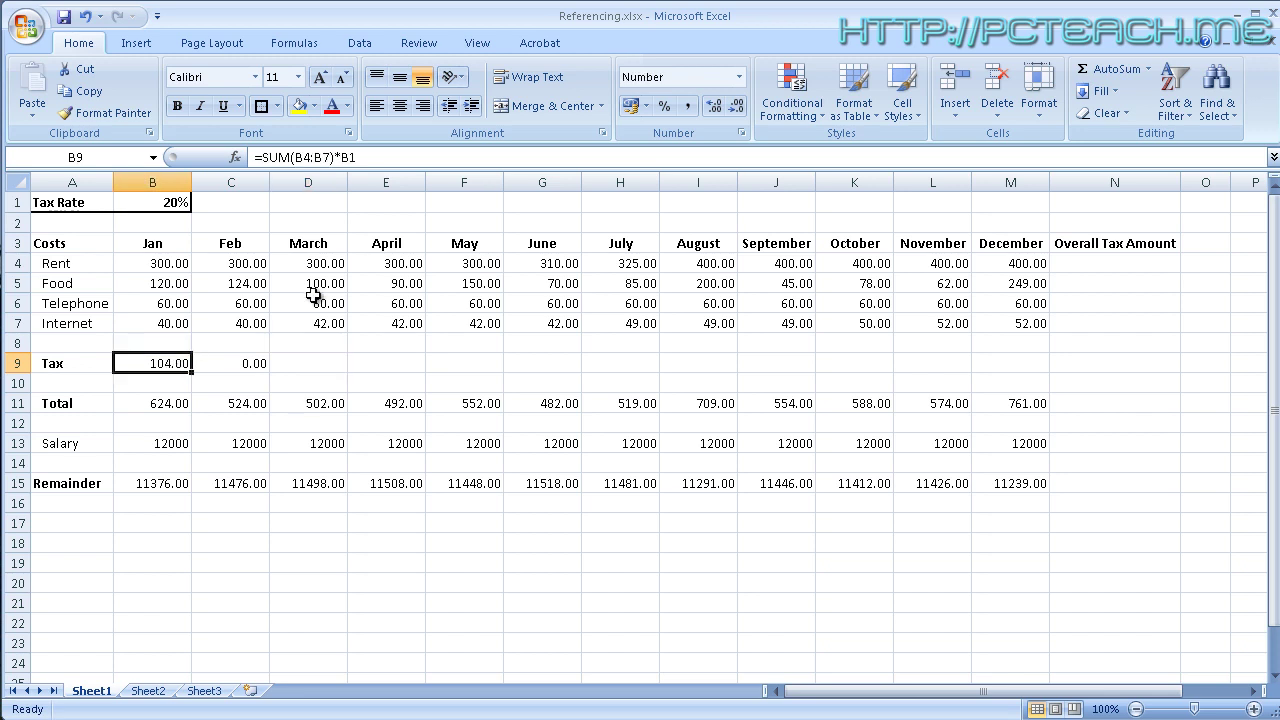
double_click(167, 363)
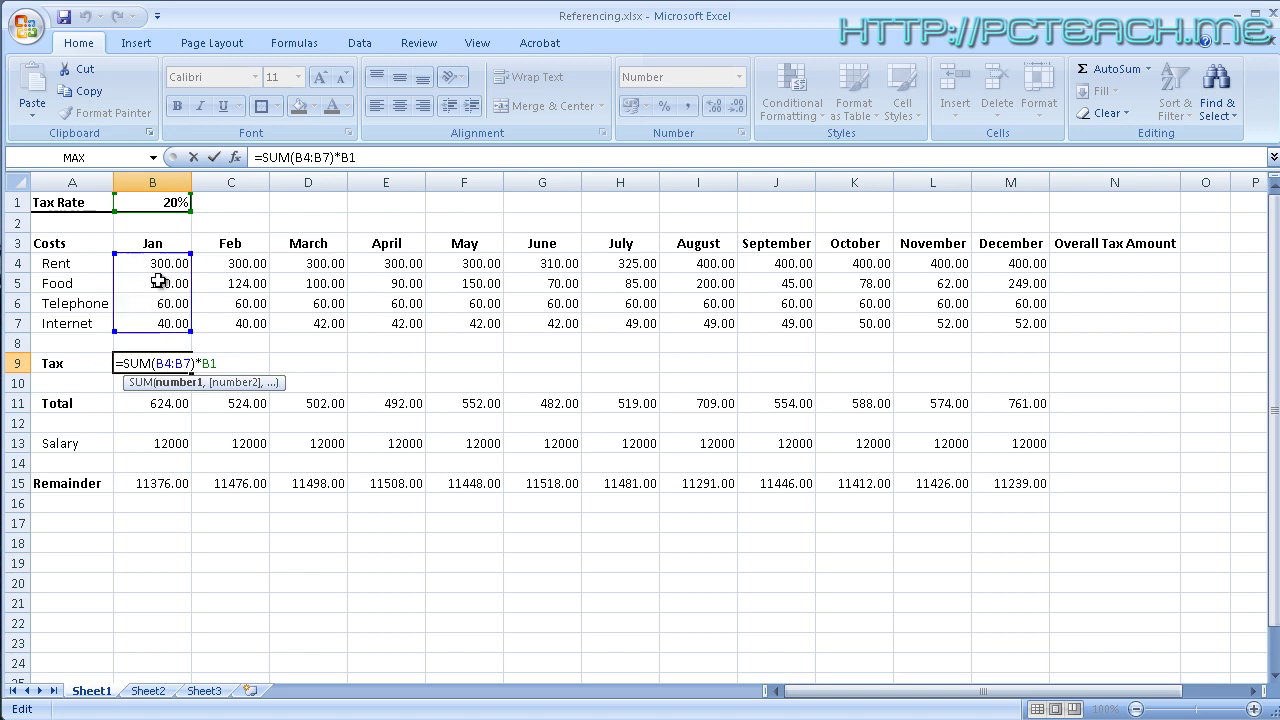
left_click(204, 363)
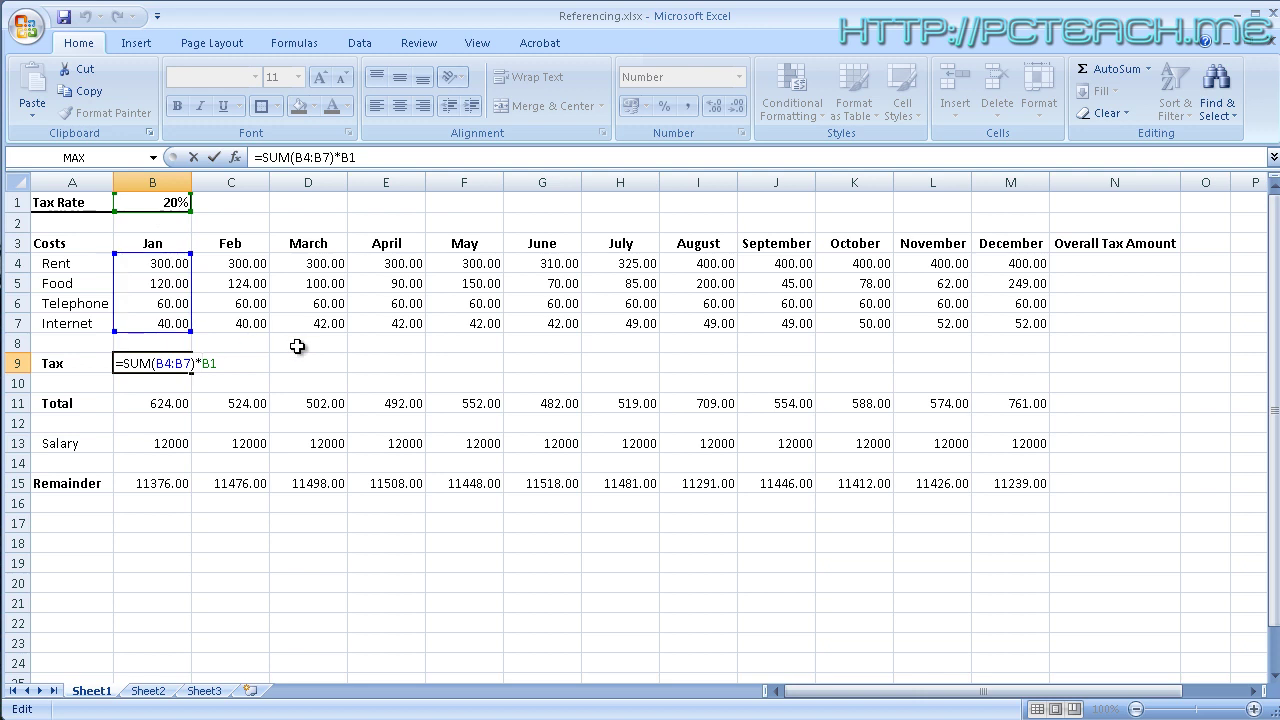
key("ctrl+Return")
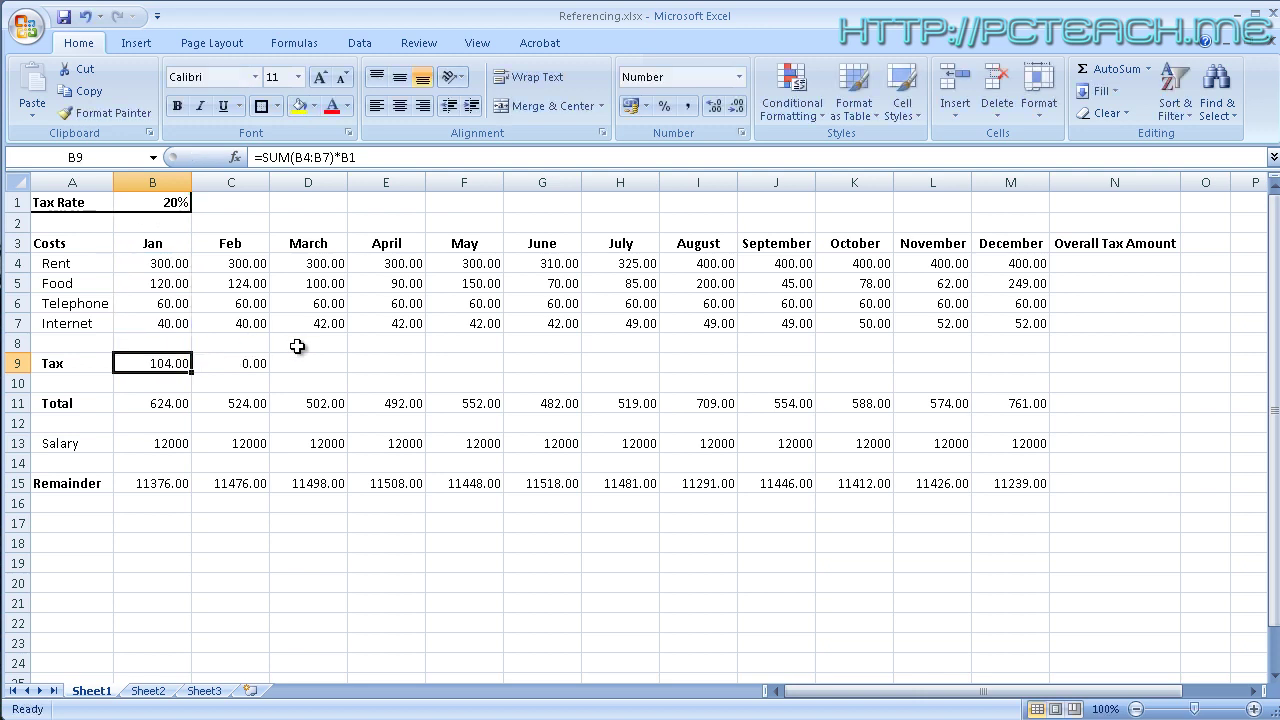
left_click(246, 371)
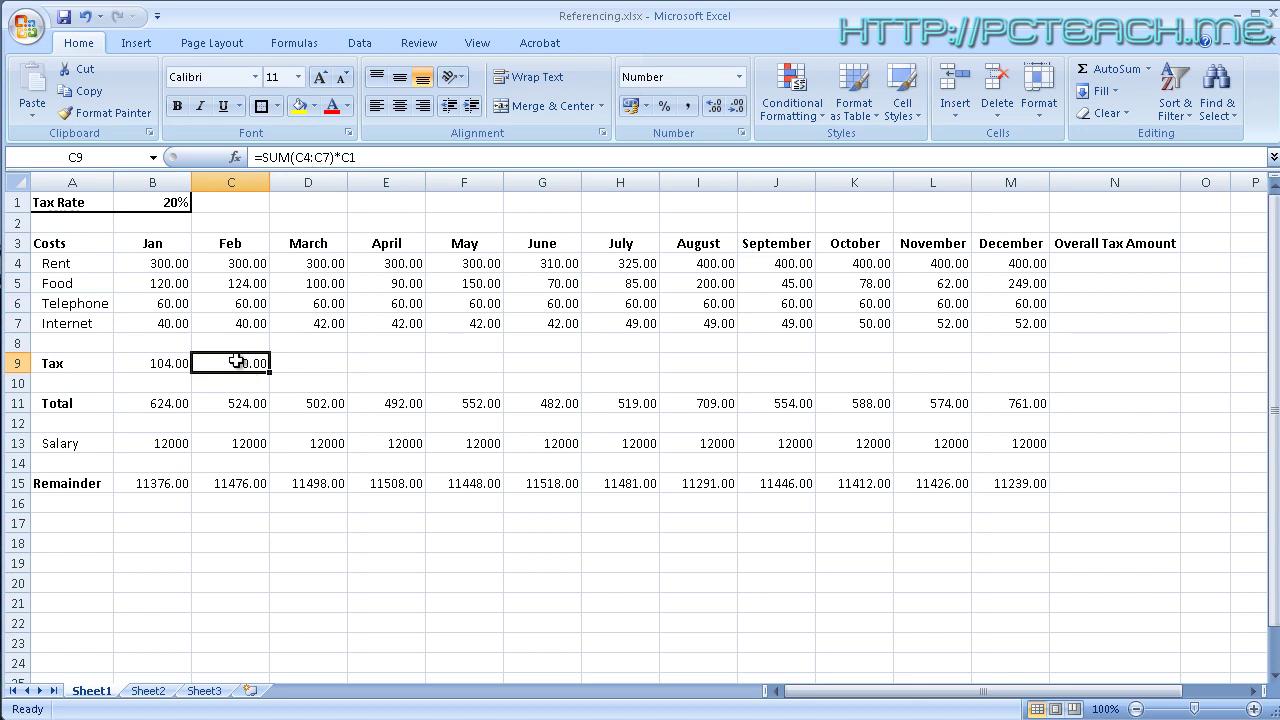
double_click(236, 361)
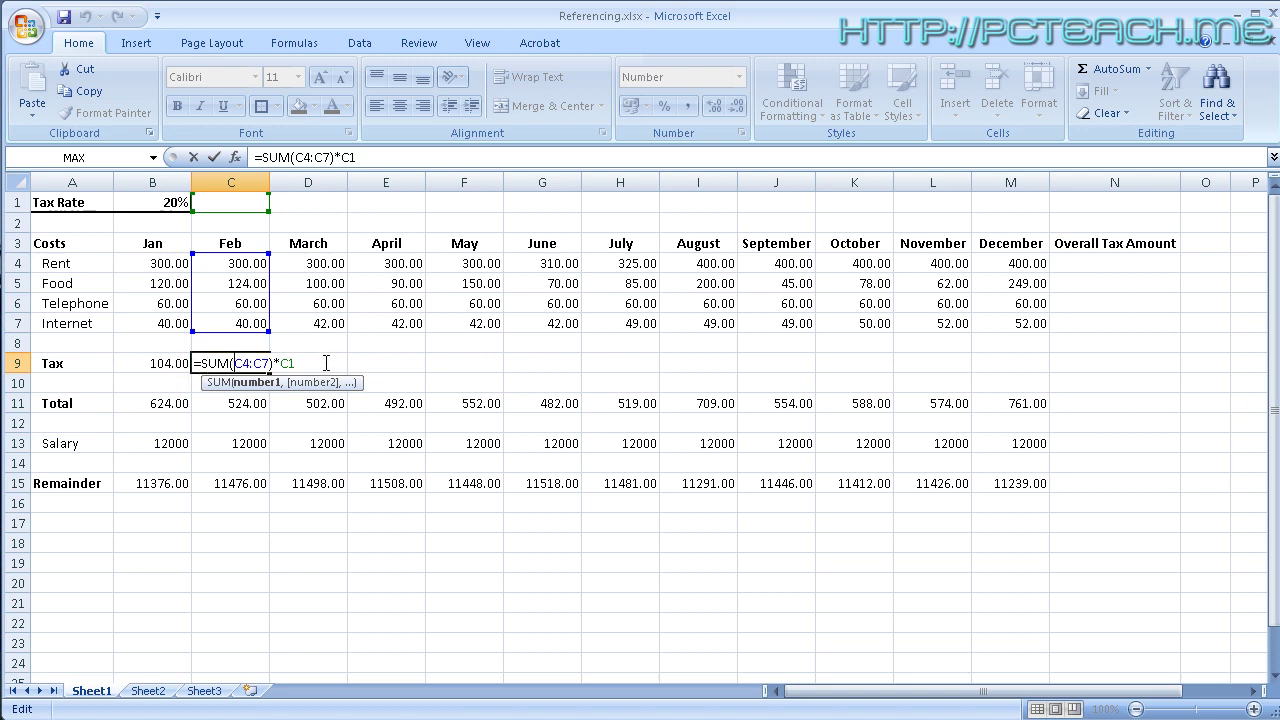
Change C9's rate reference to $B$1 and copy that formula into March's D9.
left_click(285, 363)
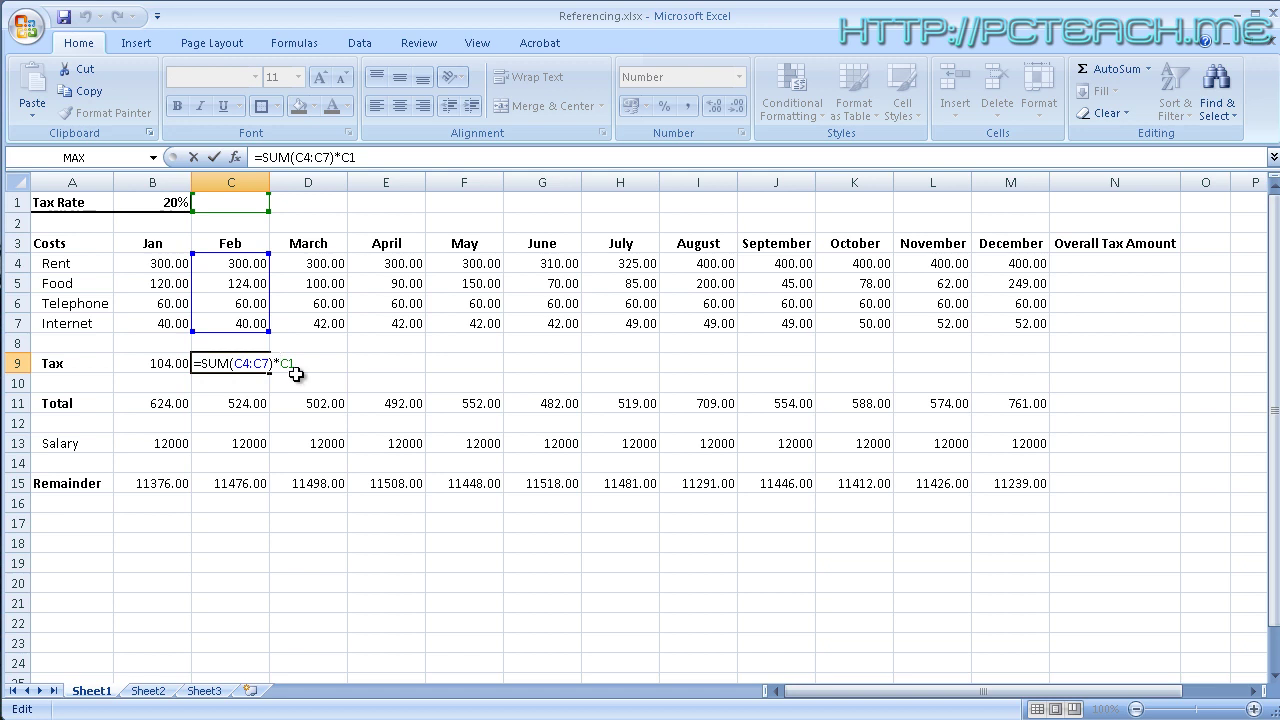
key("Delete")
type("$B$")
key("Return")
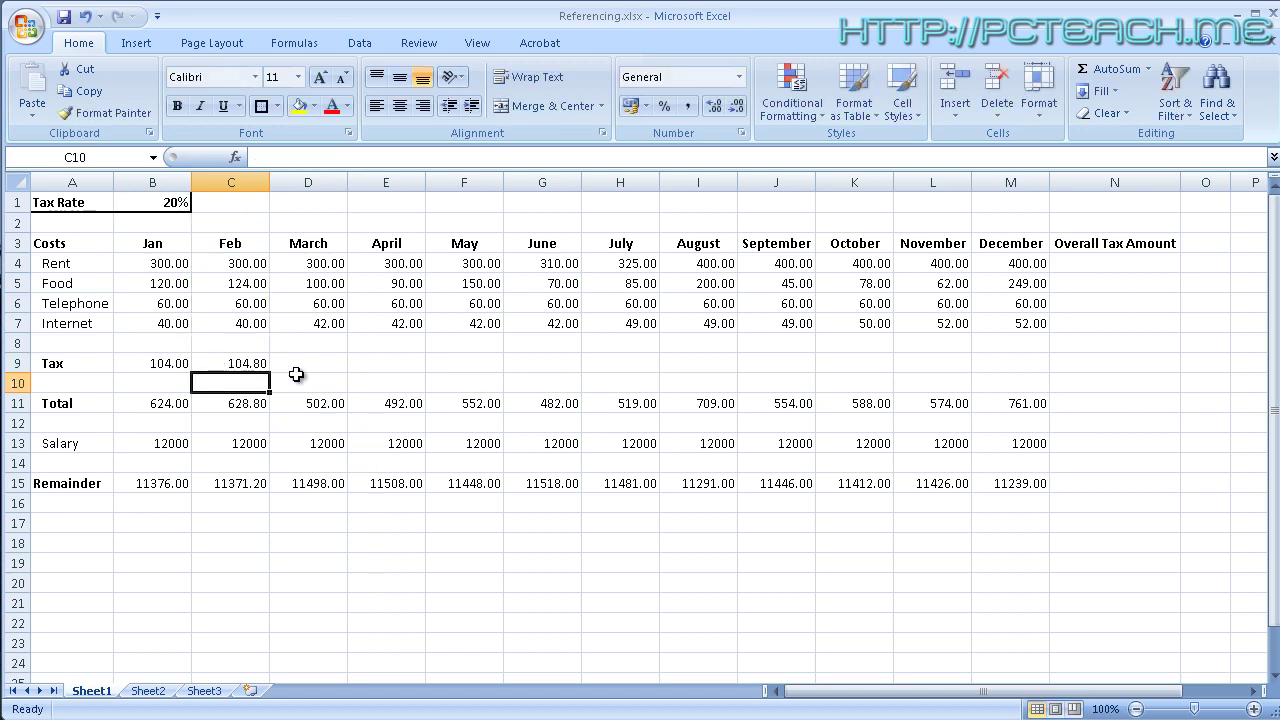
key("Up")
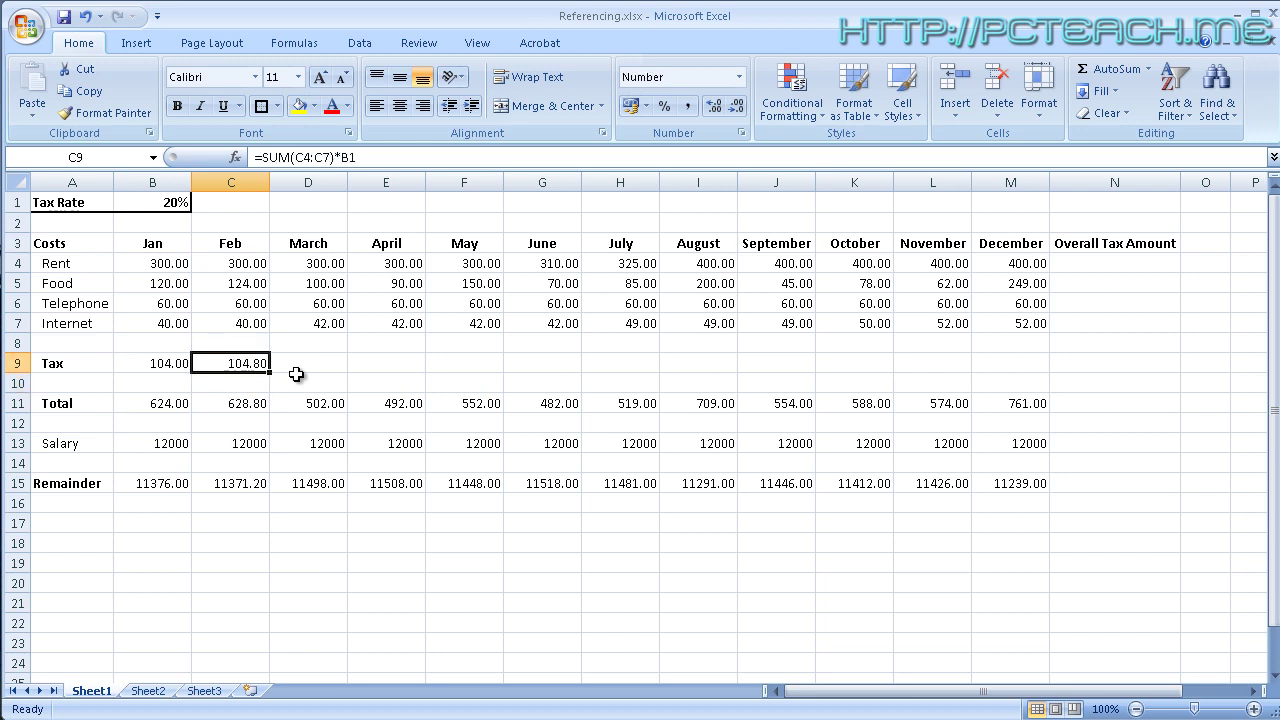
key("ctrl+c")
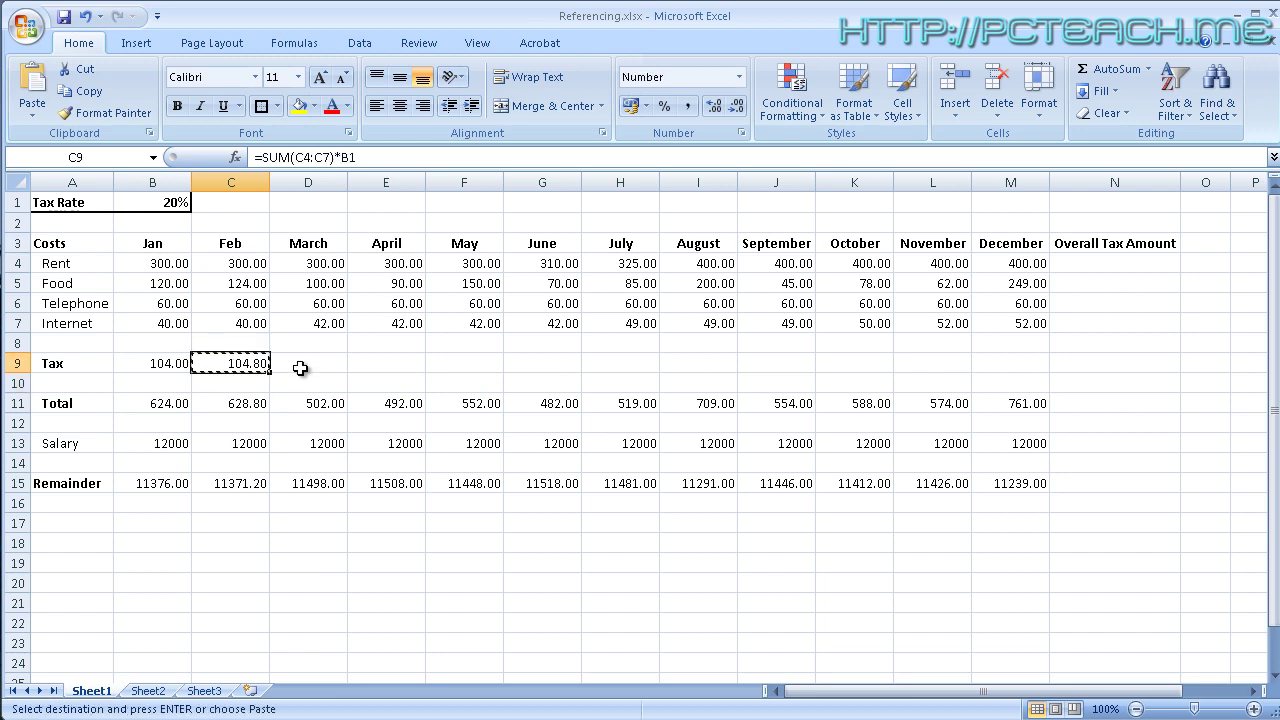
left_click(308, 366)
key("ctrl+v")
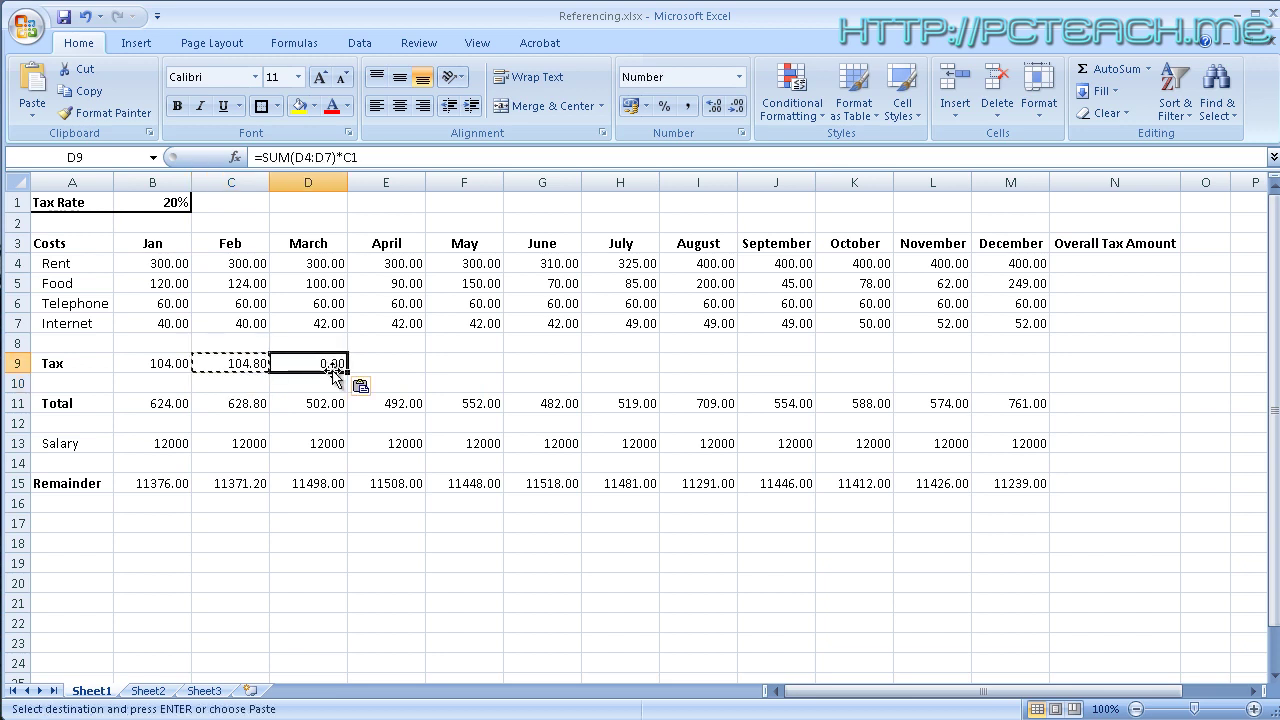
Clear the February and March tax cells, returning to January's tax.
left_click(247, 361)
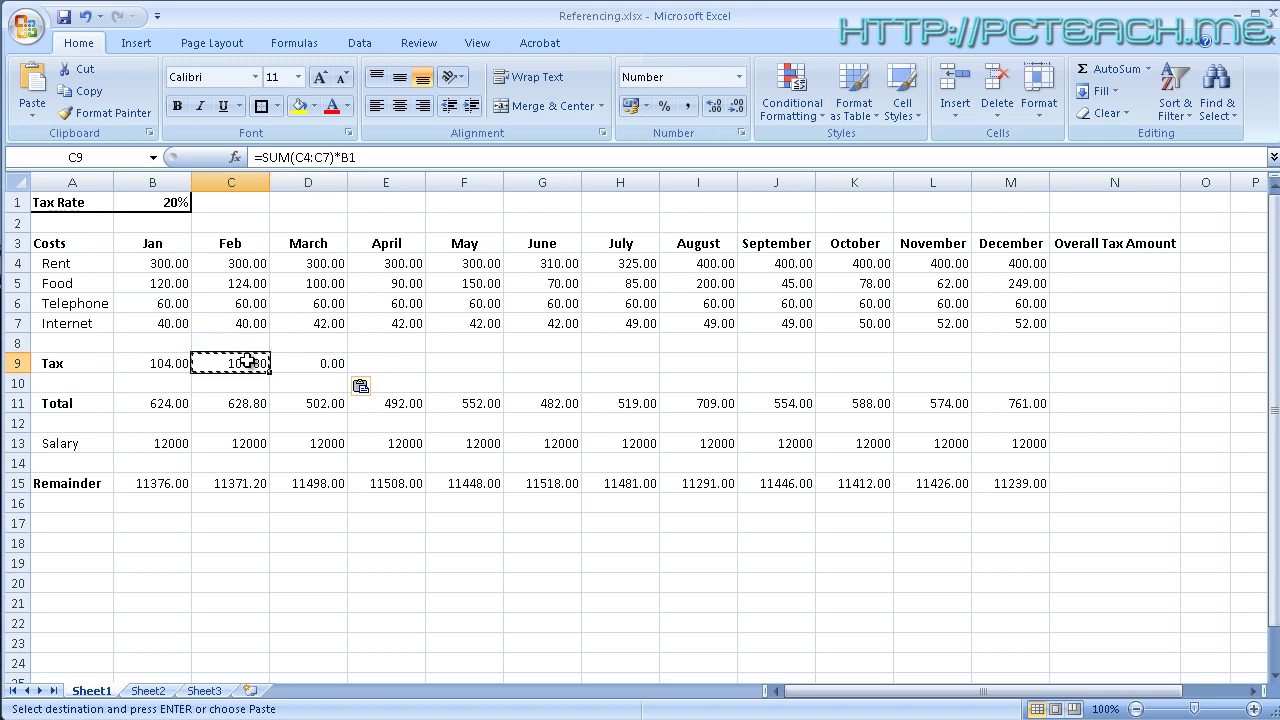
key("Delete")
key("Right")
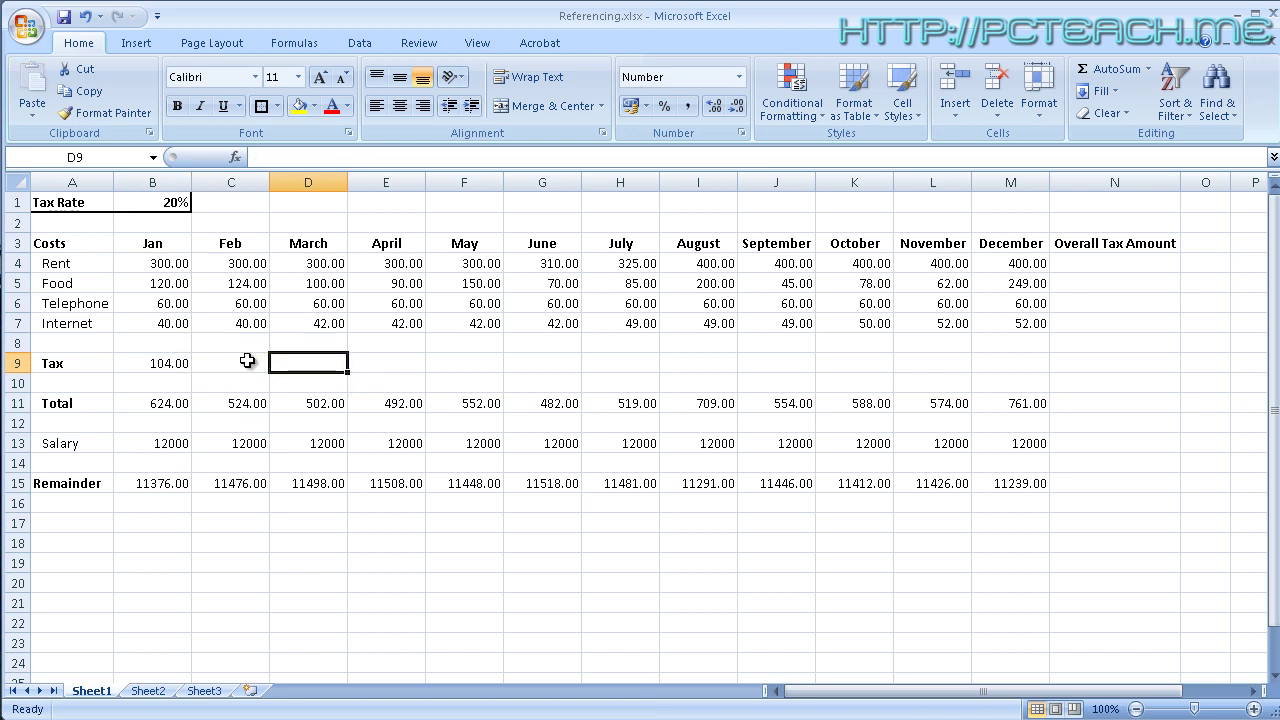
key("Left")
key("Left")
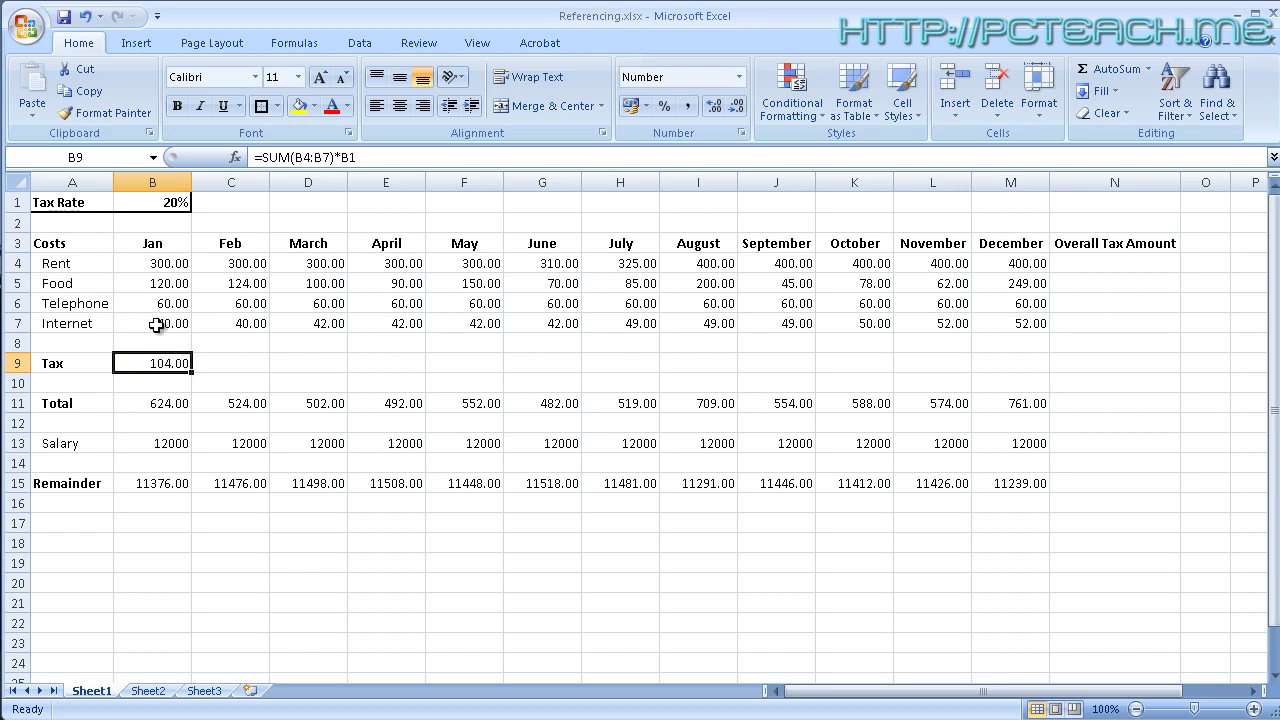
Use F4 to make B9's formula read =SUM(B4:B7)*$B$1, still 104.00.
left_click(349, 157)
left_click(349, 157)
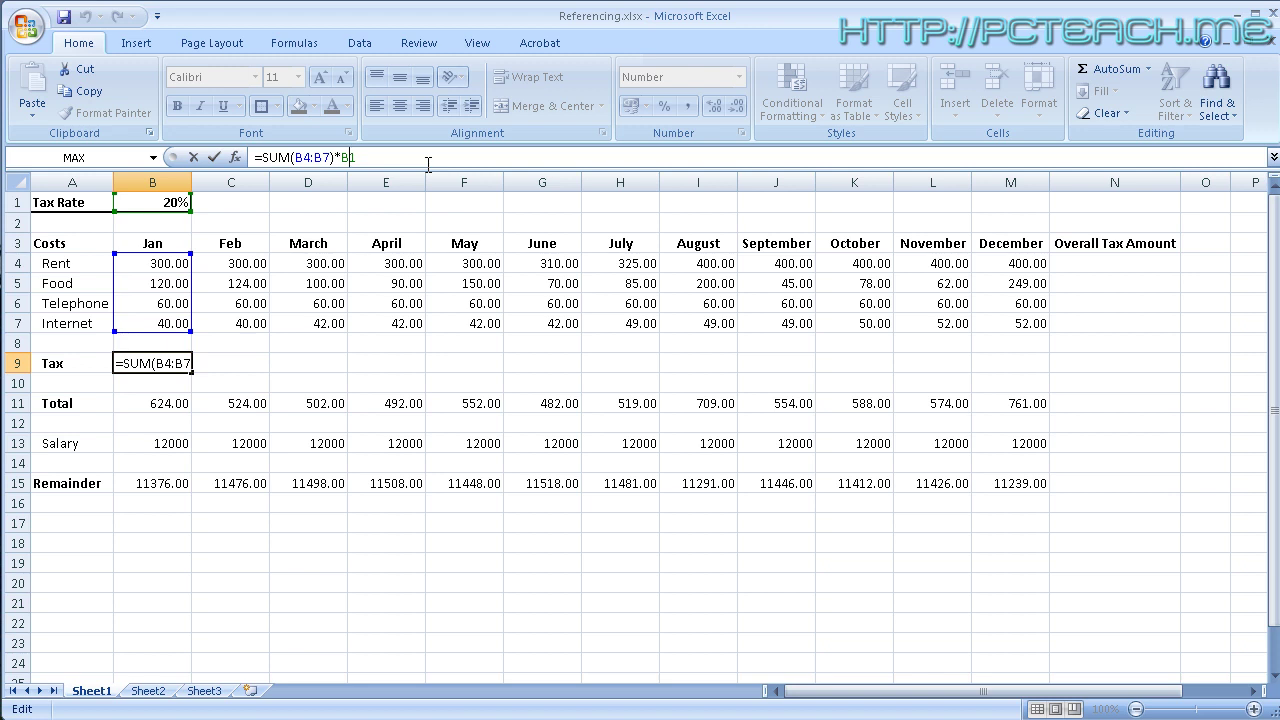
key("F4")
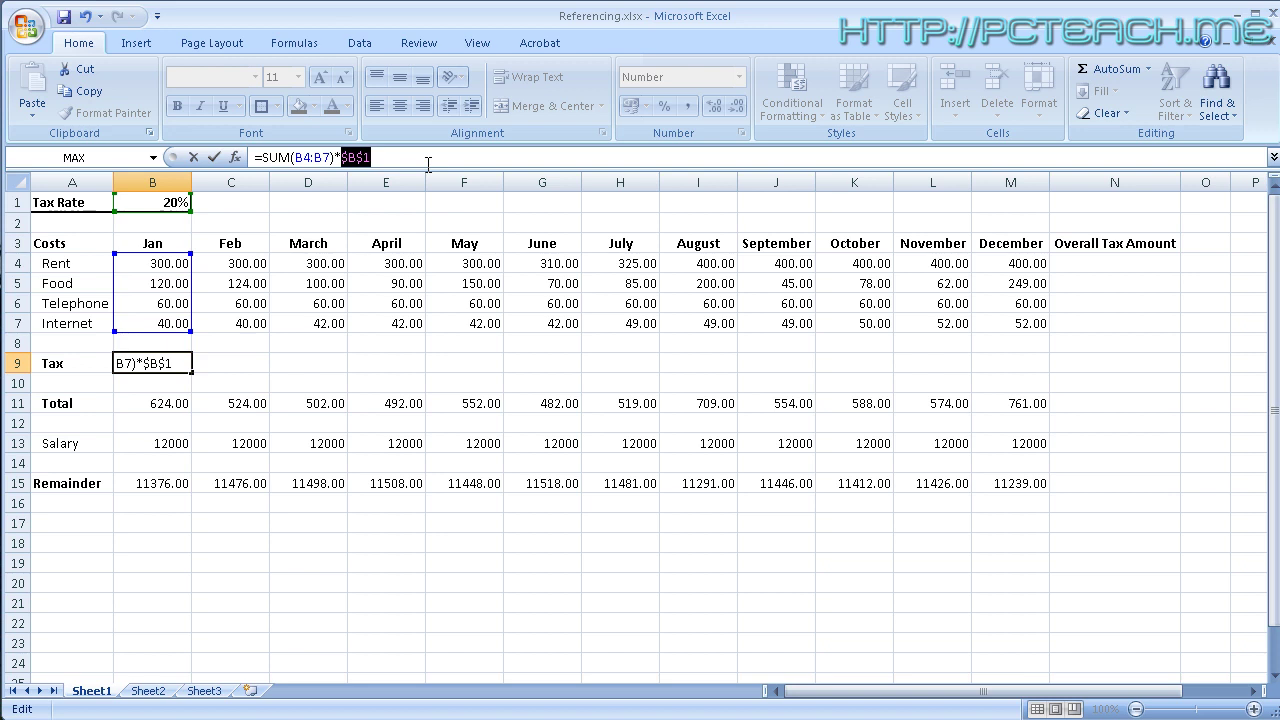
key("F4")
key("F4")
key("F4")
key("F4")
key("Return")
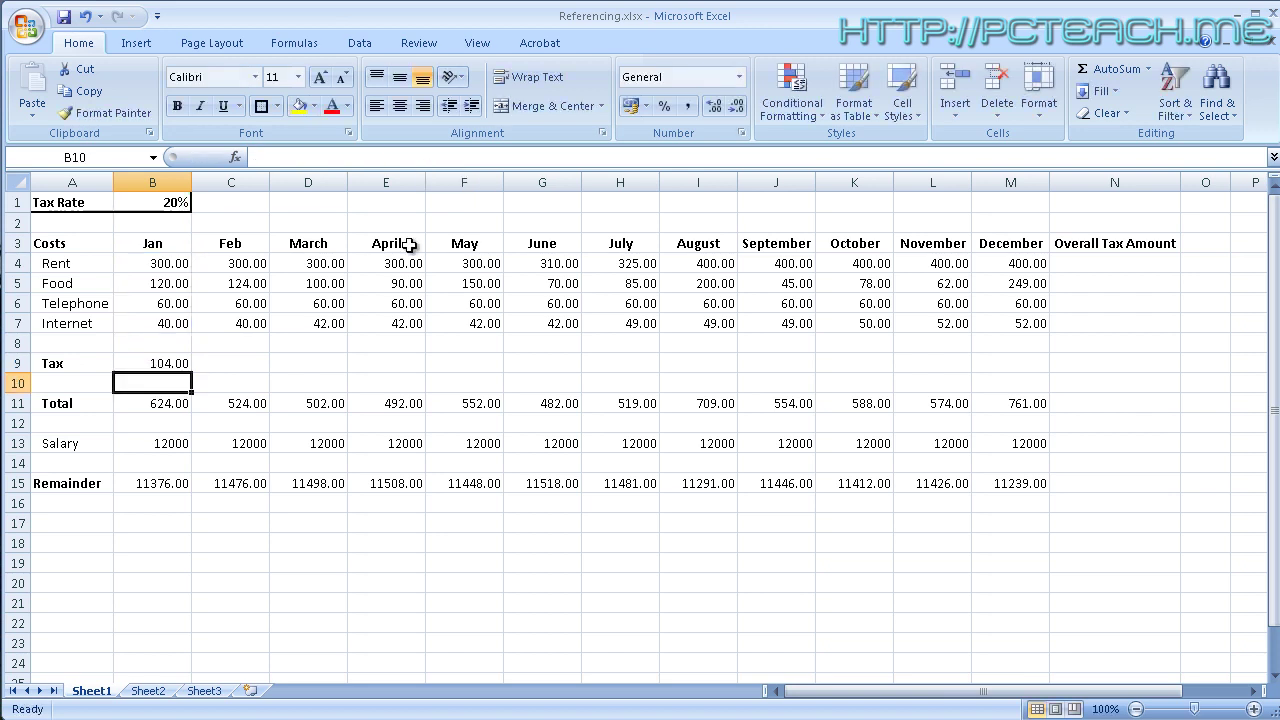
left_click(165, 363)
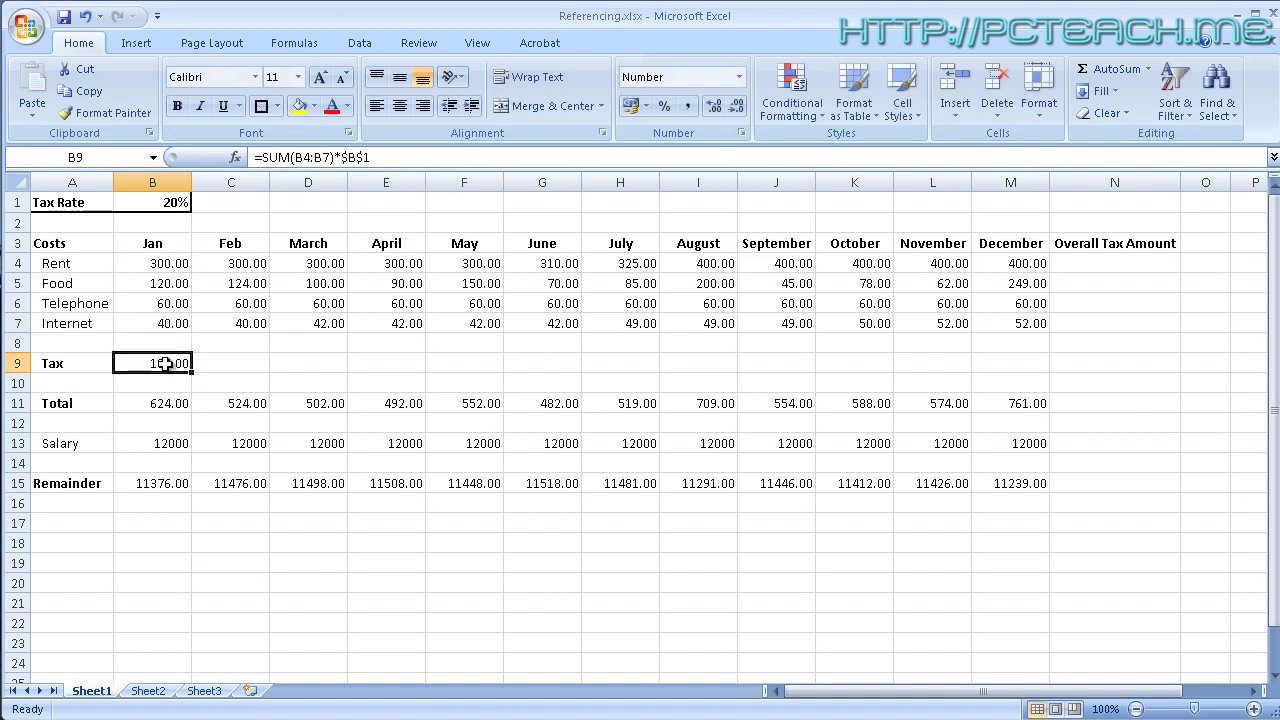
Copy January's tax formula into February's C9 and check its $B$1 reference.
key("ctrl+c")
left_click(247, 367)
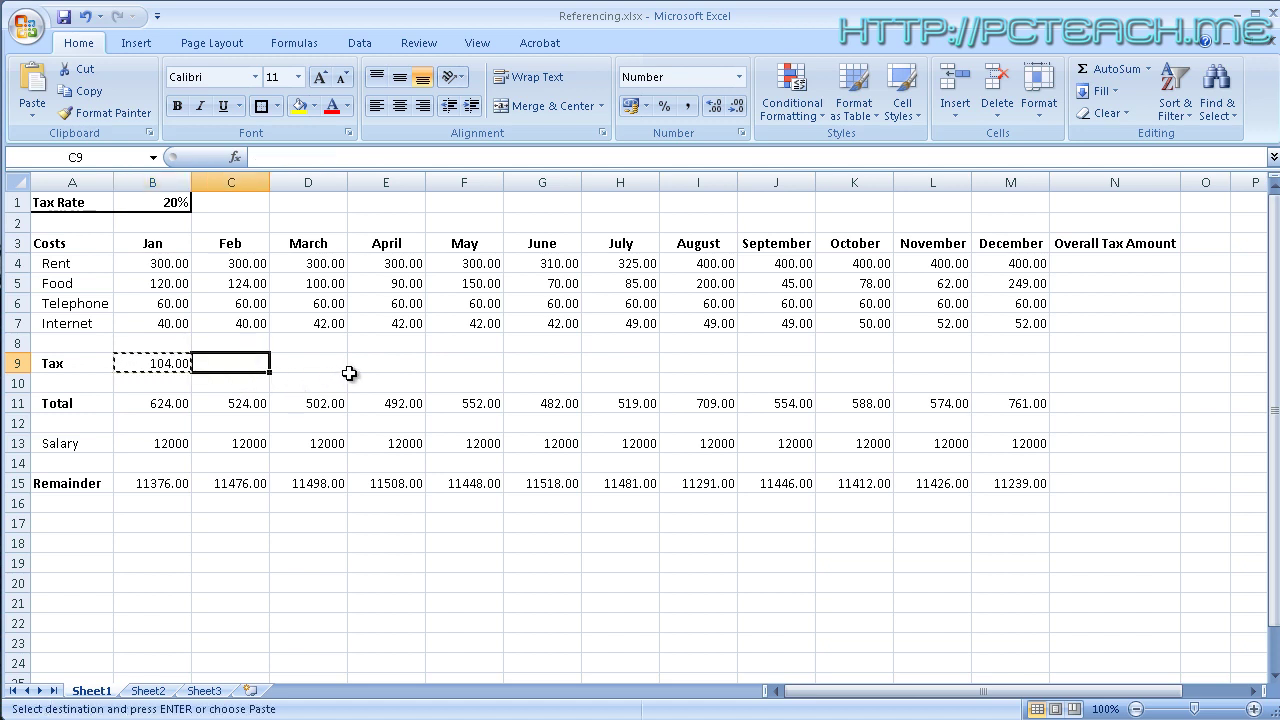
key("ctrl+v")
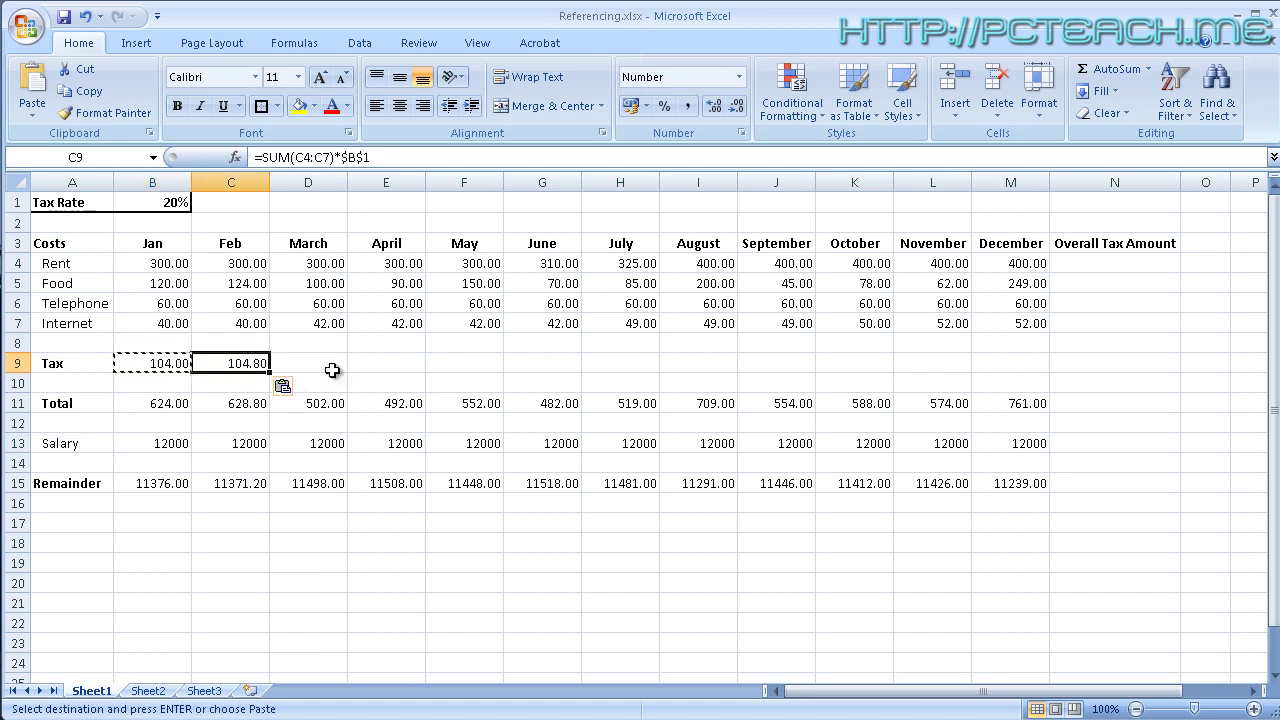
key("Escape")
double_click(245, 363)
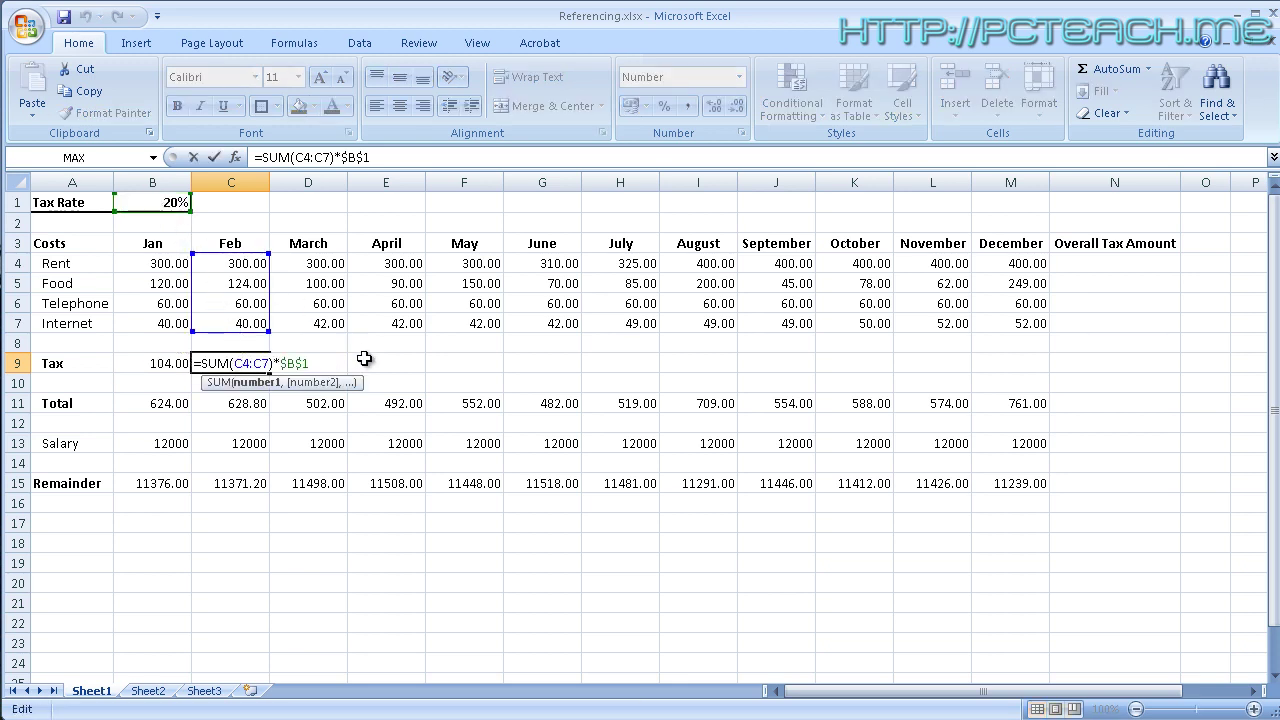
key("Escape")
Paste the tax formula into March through December, giving June 96.40 and December 152.20.
key("ctrl+c")
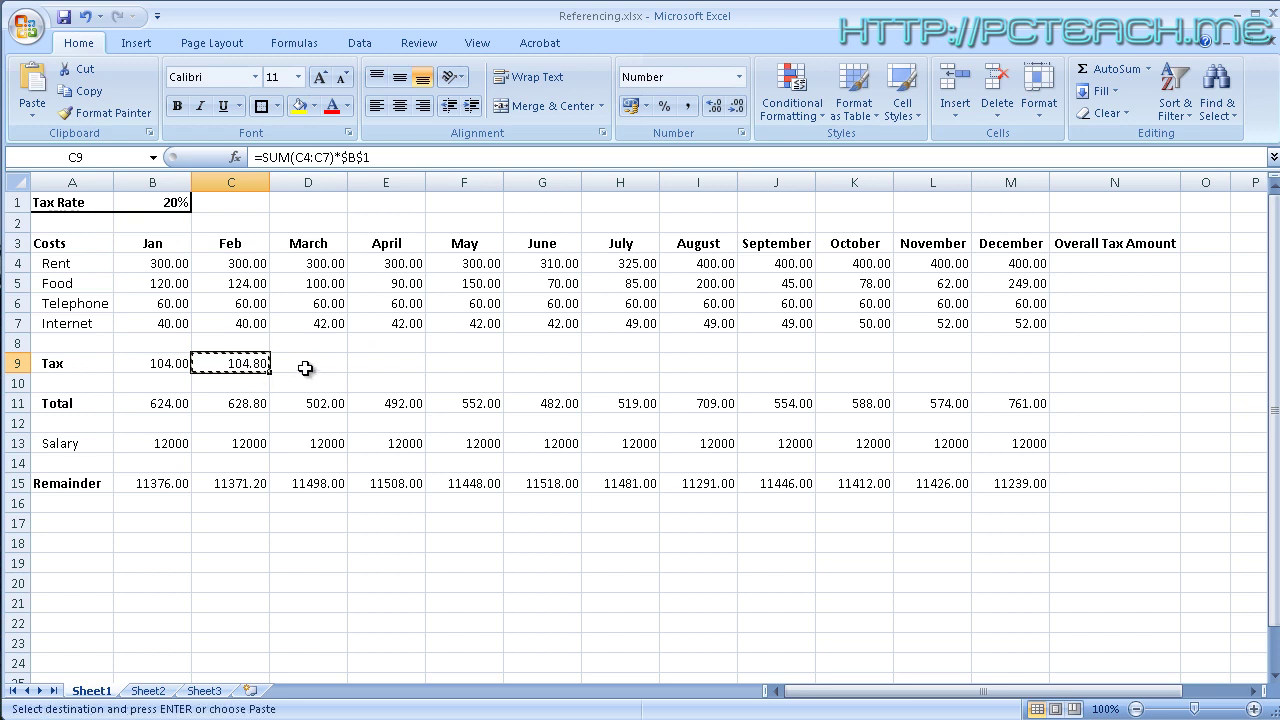
left_click(300, 369)
key("ctrl+v")
left_click(380, 369)
key("ctrl+v")
left_click(470, 367)
key("ctrl+v")
left_click_drag(545, 367, 1005, 367)
key("ctrl+v")
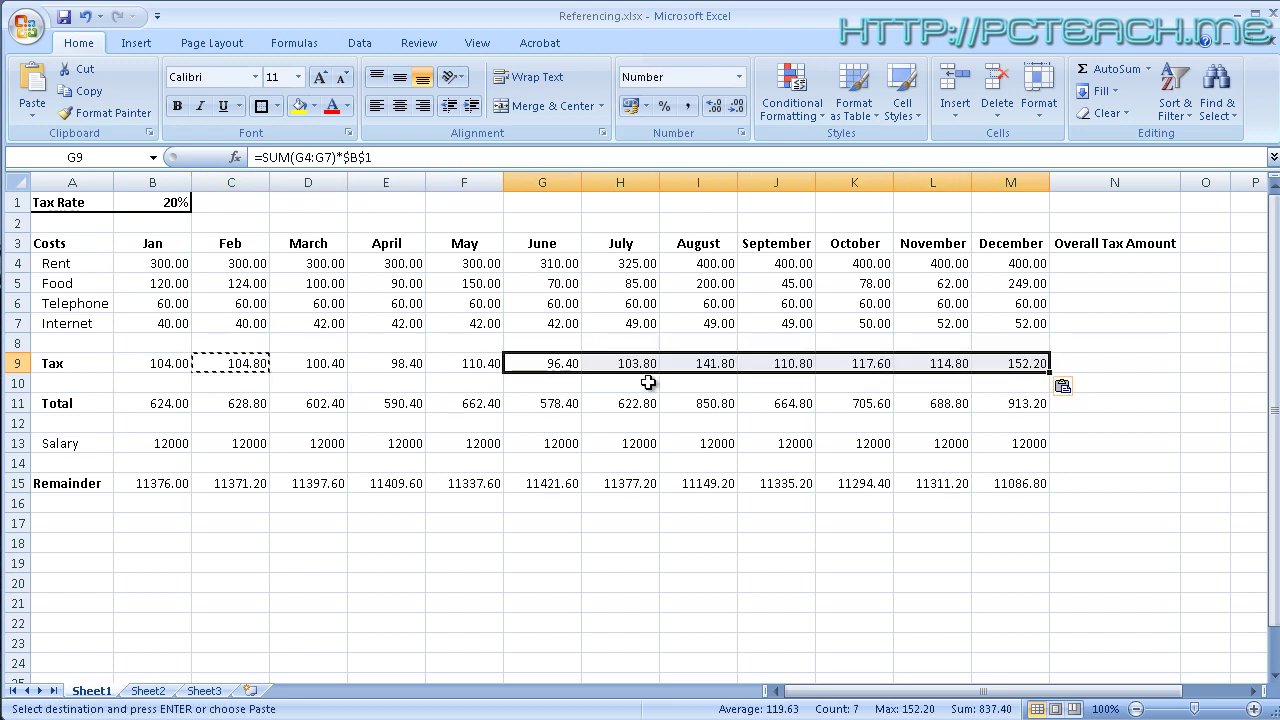
left_click(549, 367)
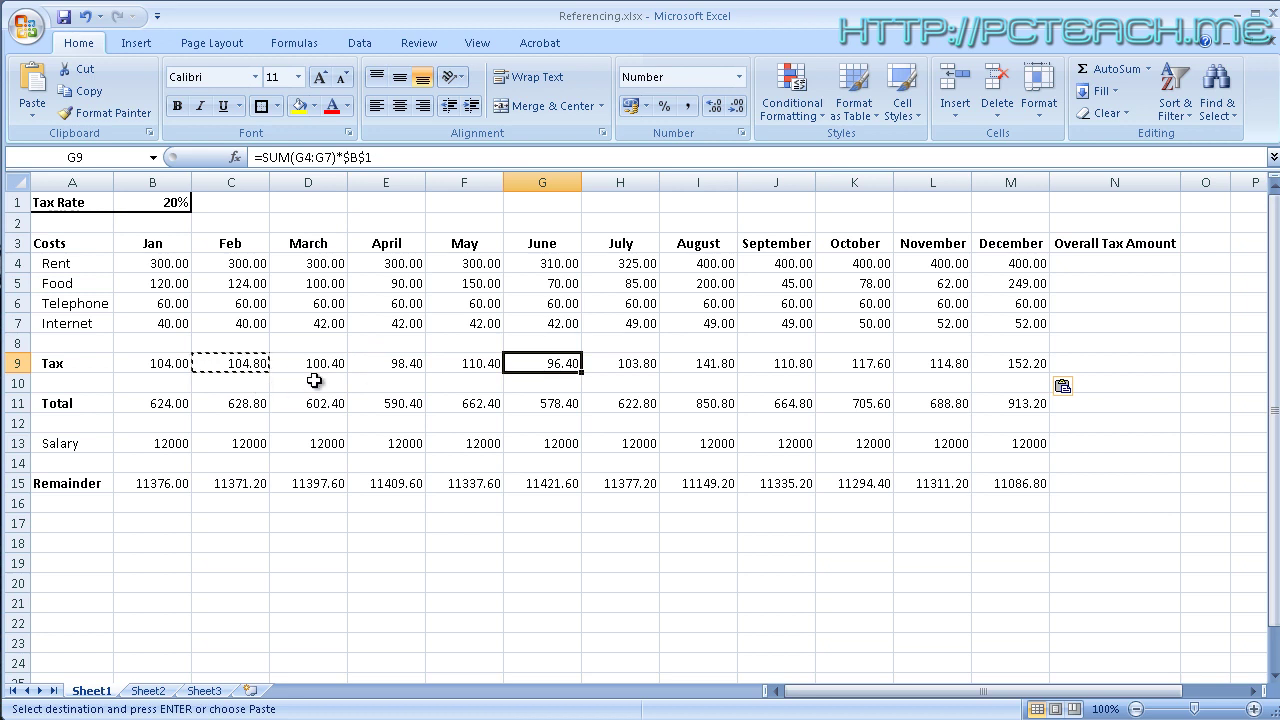
key("Escape")
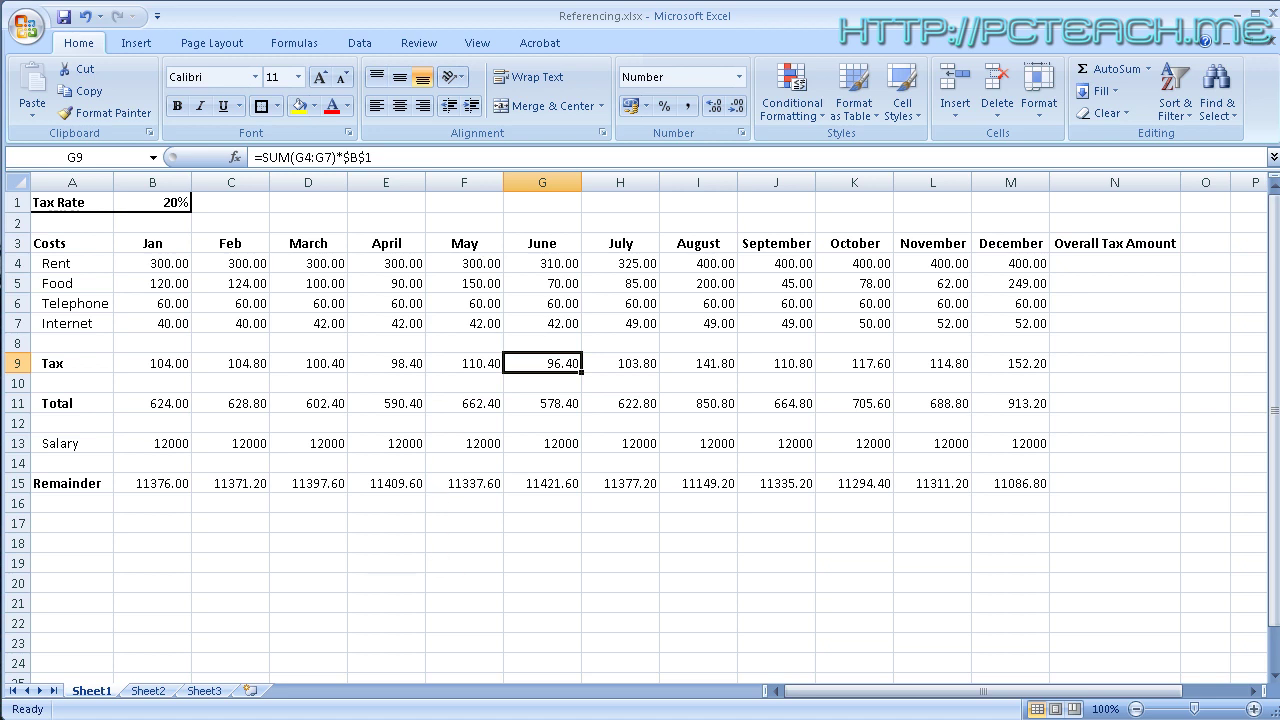
Switch to Sheet2 with the Ten Times Table.
left_click(157, 694)
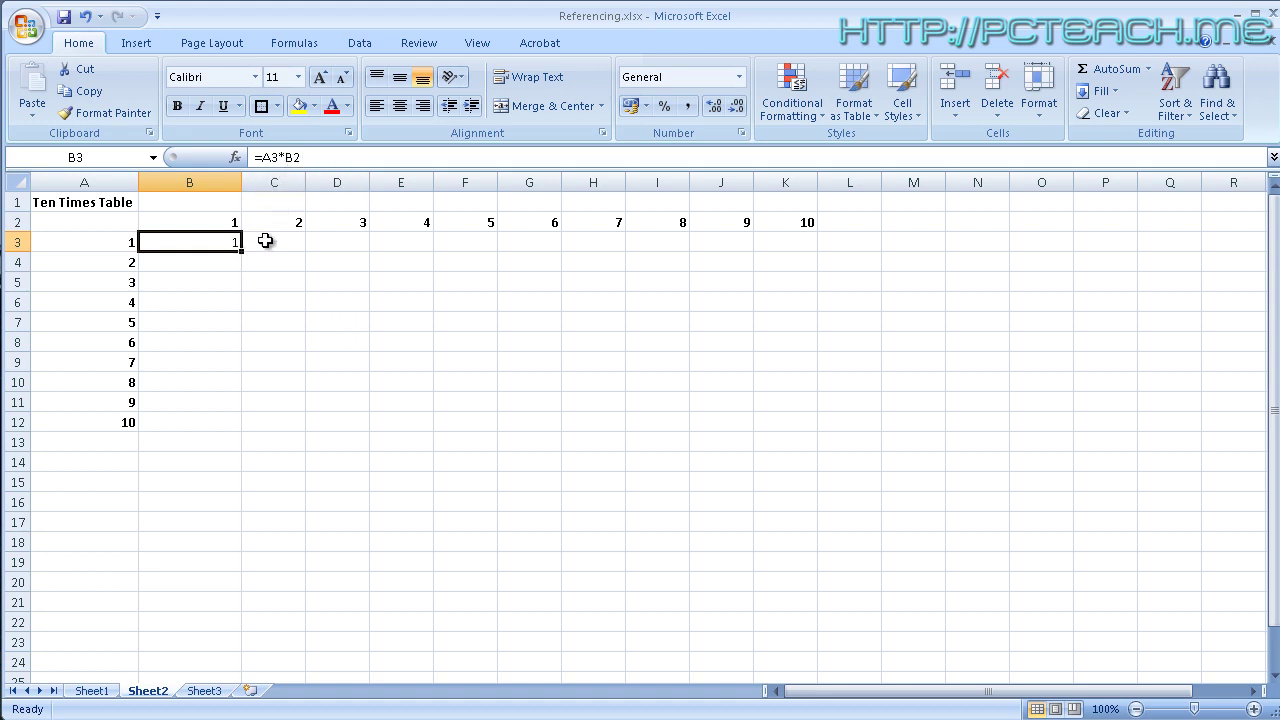
Copy B3's =A3*B2 formula into B4 and inspect its references.
key("ctrl+c")
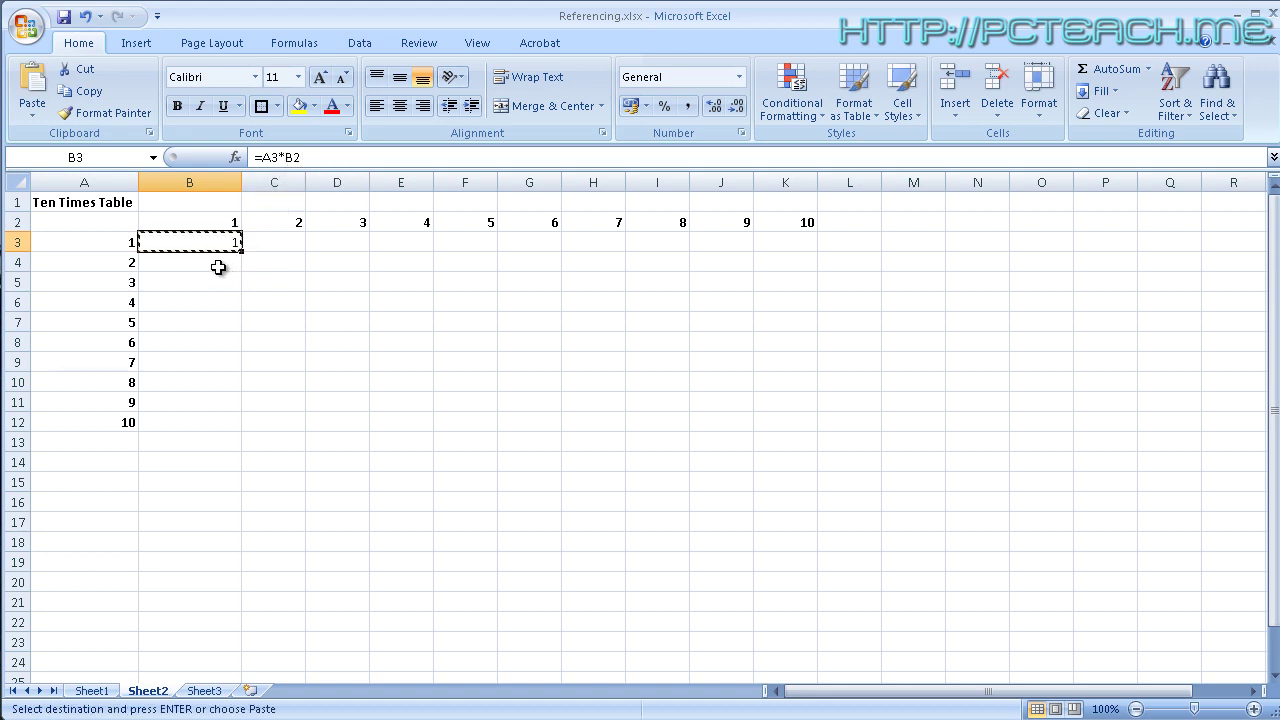
left_click(205, 263)
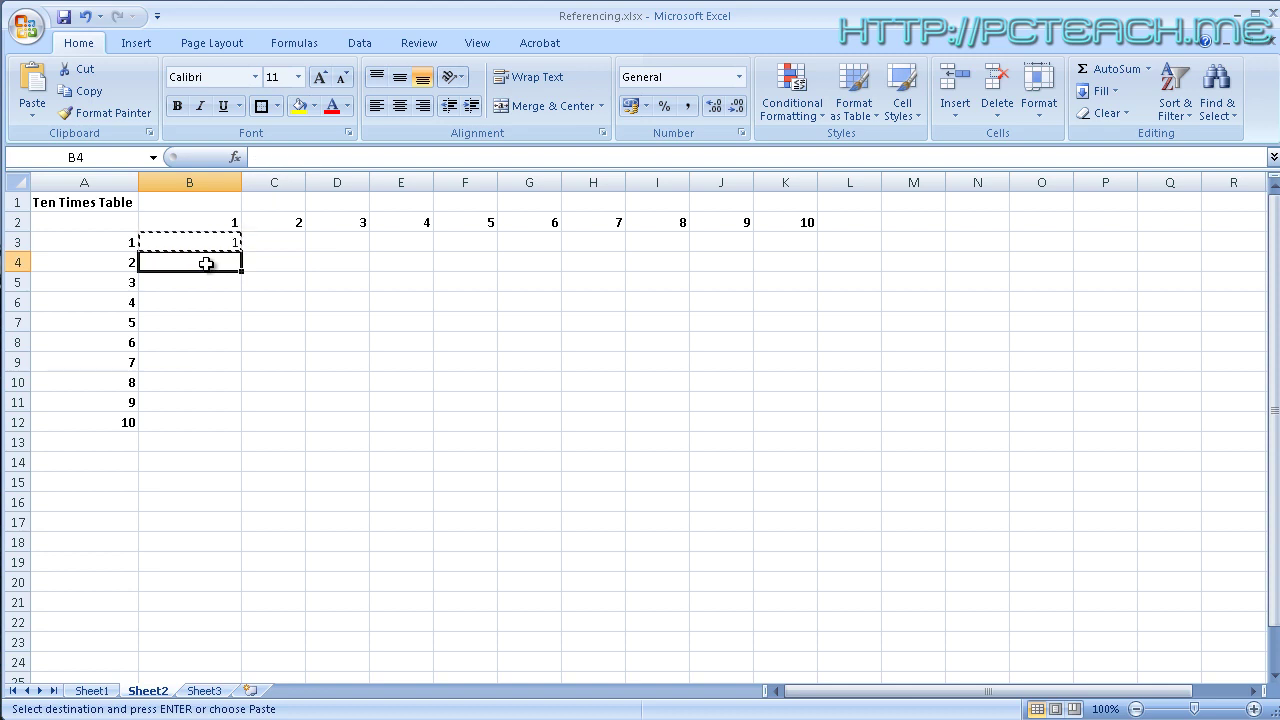
key("ctrl+v")
left_click(197, 306)
left_click(220, 258)
key("Escape")
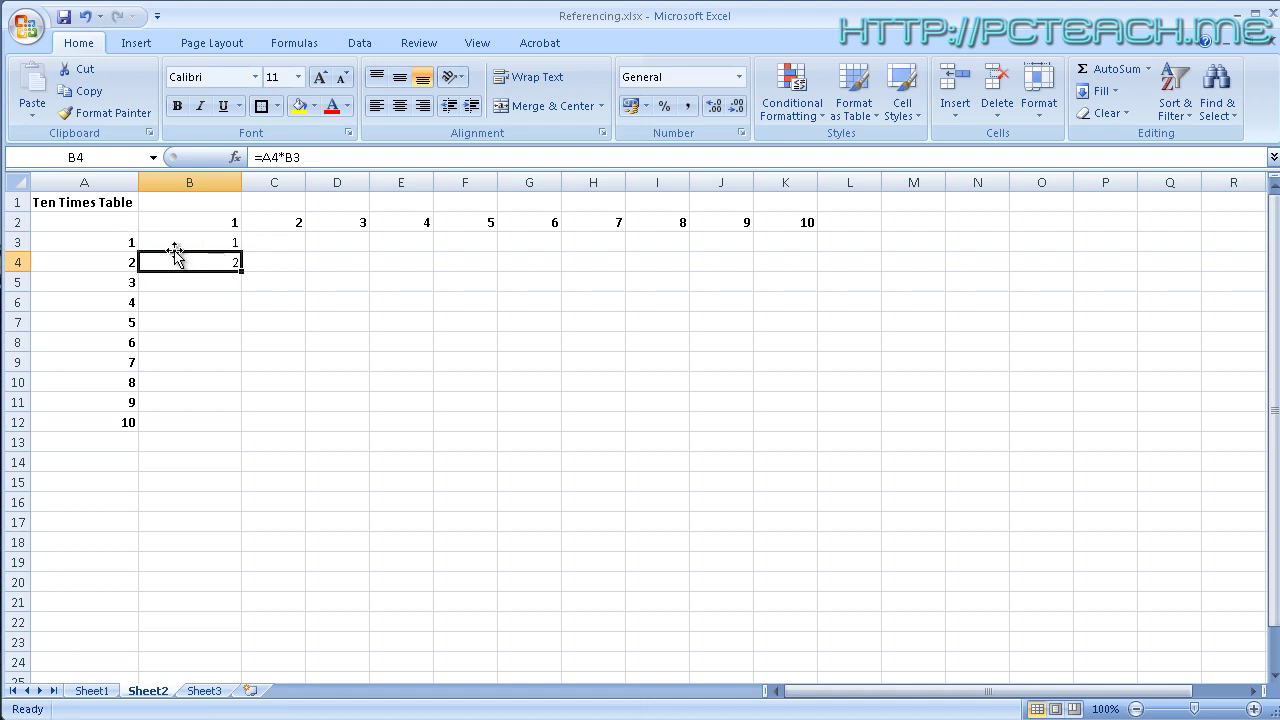
double_click(183, 260)
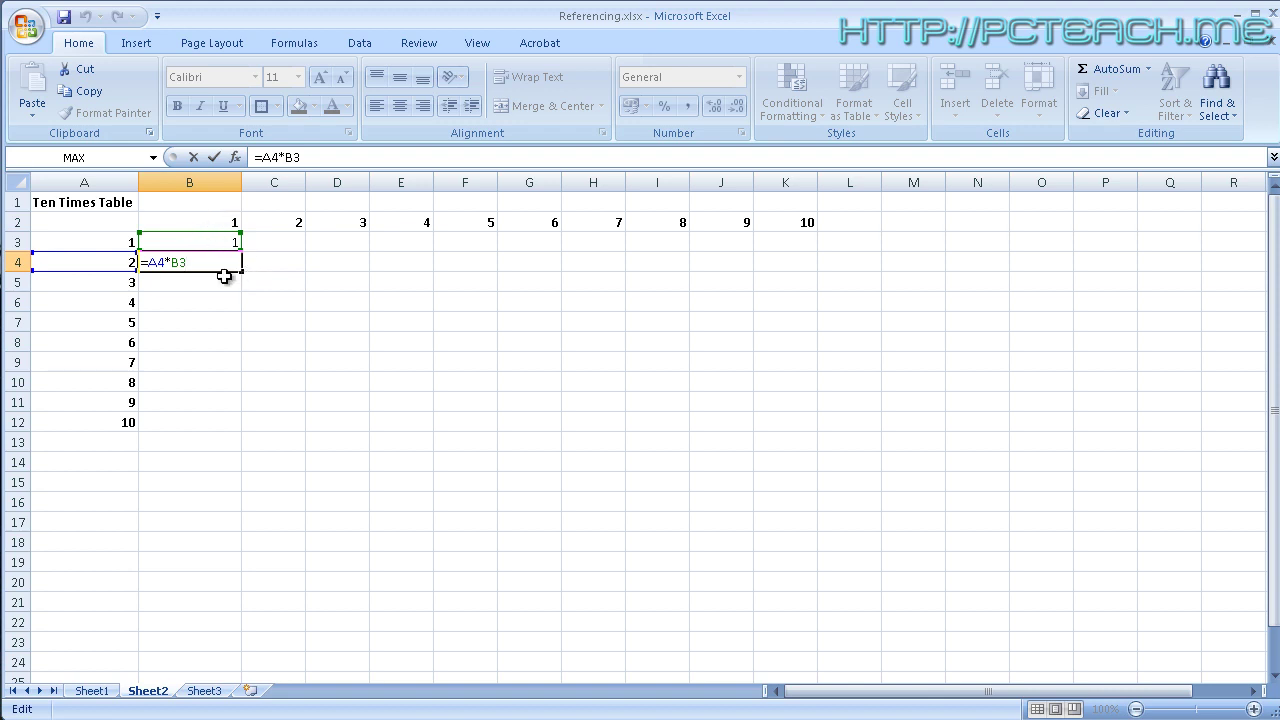
key("ctrl+Return")
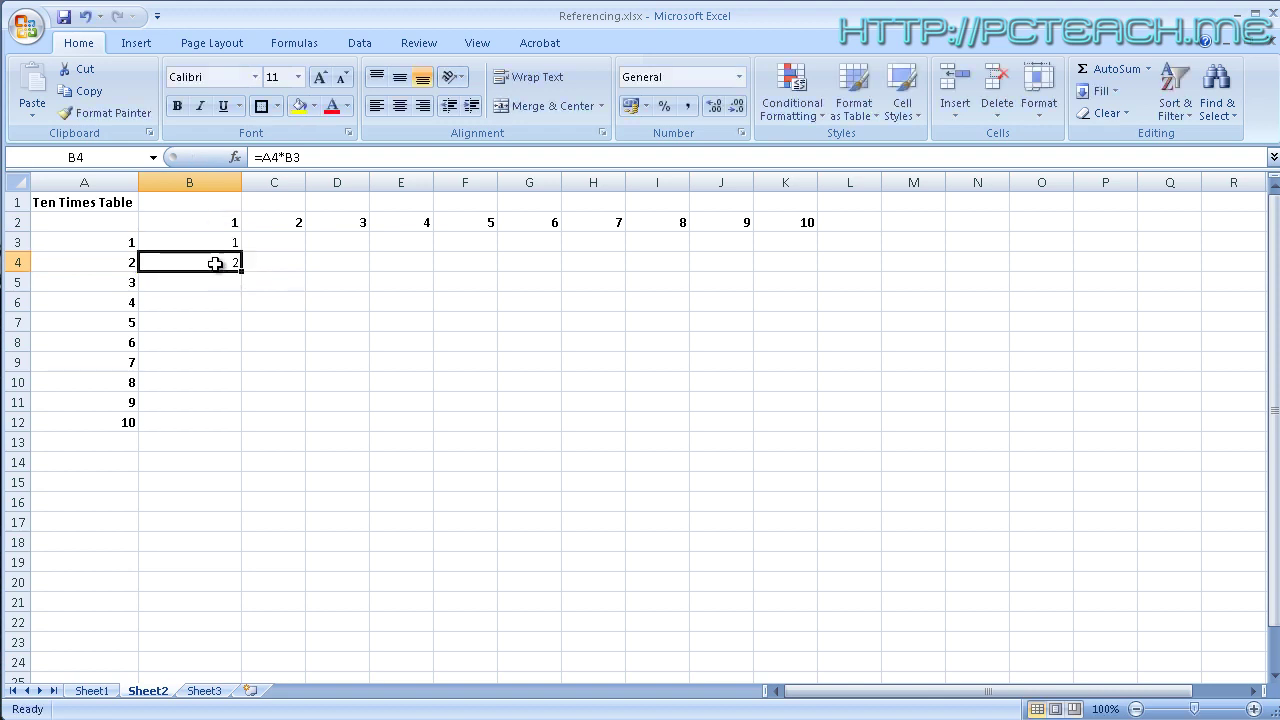
Paste B4's formula down B5:B12, producing values up to 3628800.
key("ctrl+c")
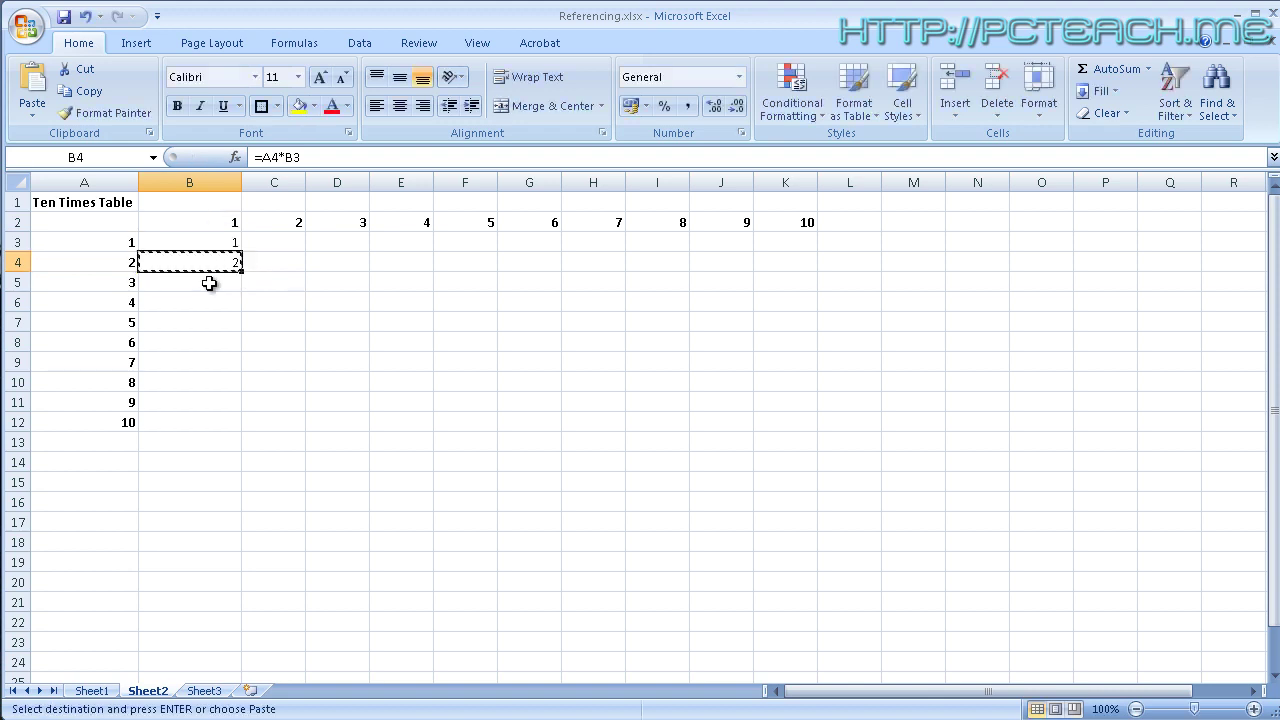
left_click_drag(209, 279, 211, 417)
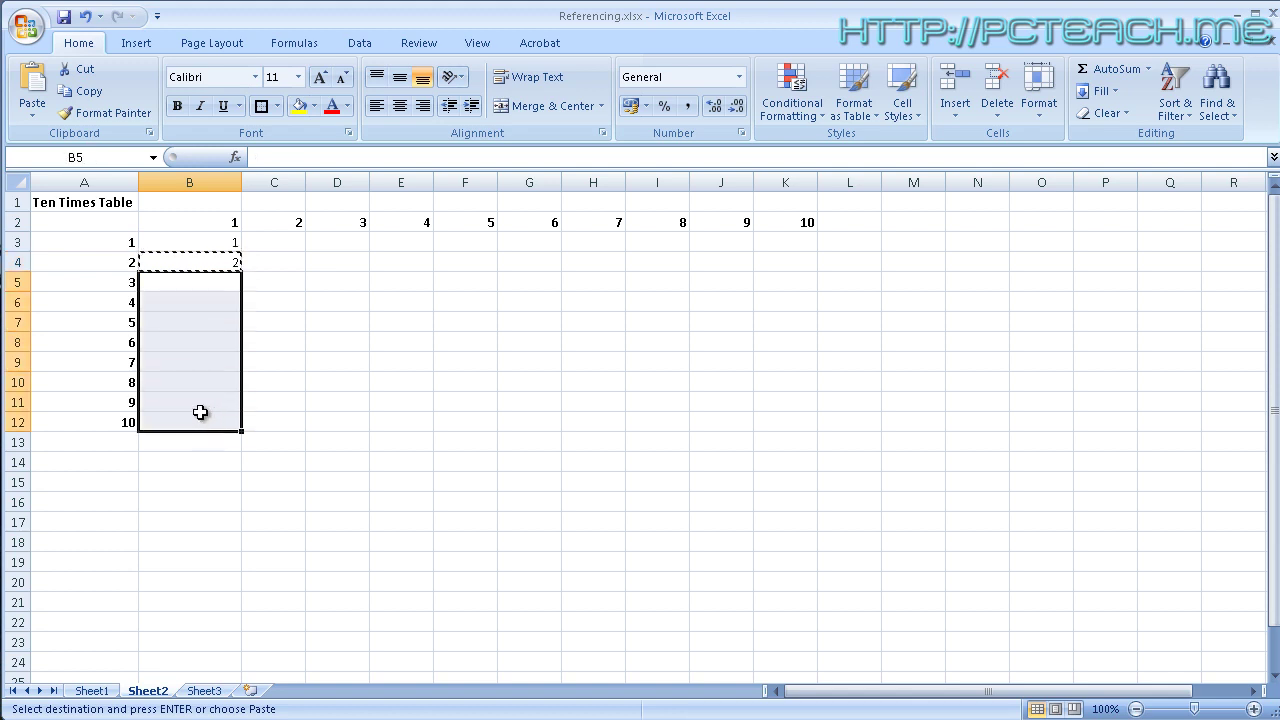
key("ctrl+v")
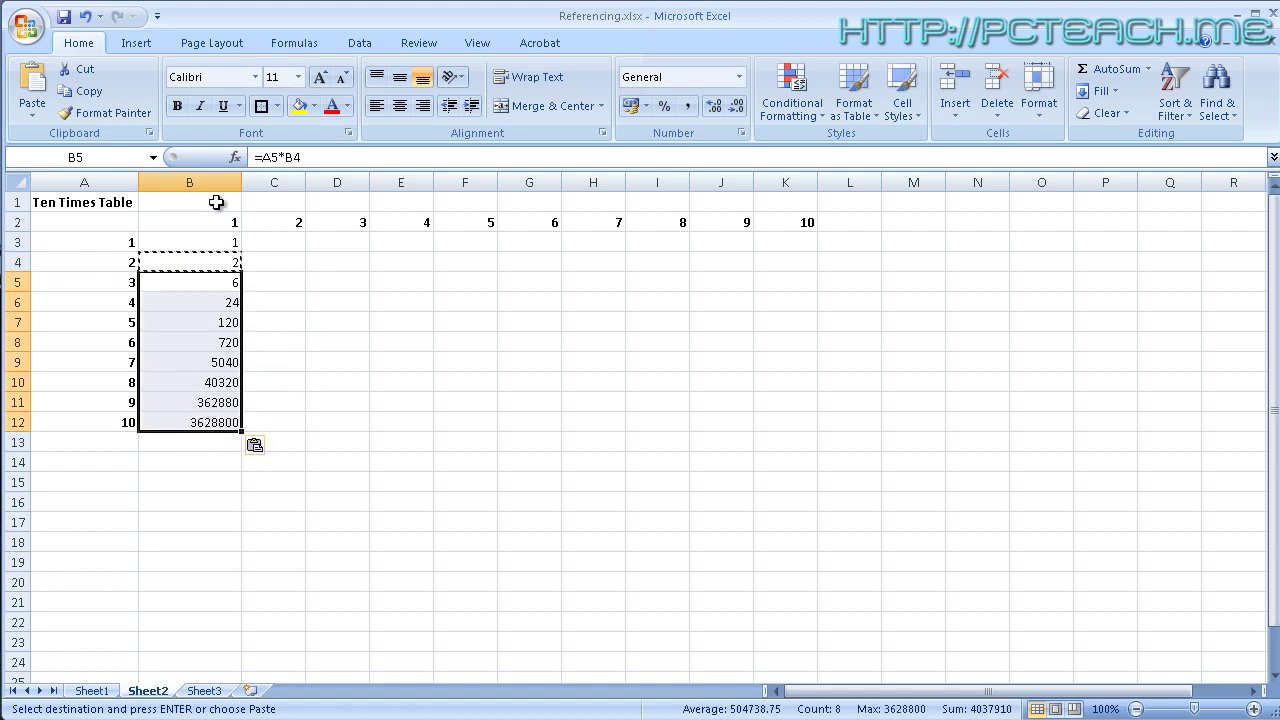
left_click(205, 424)
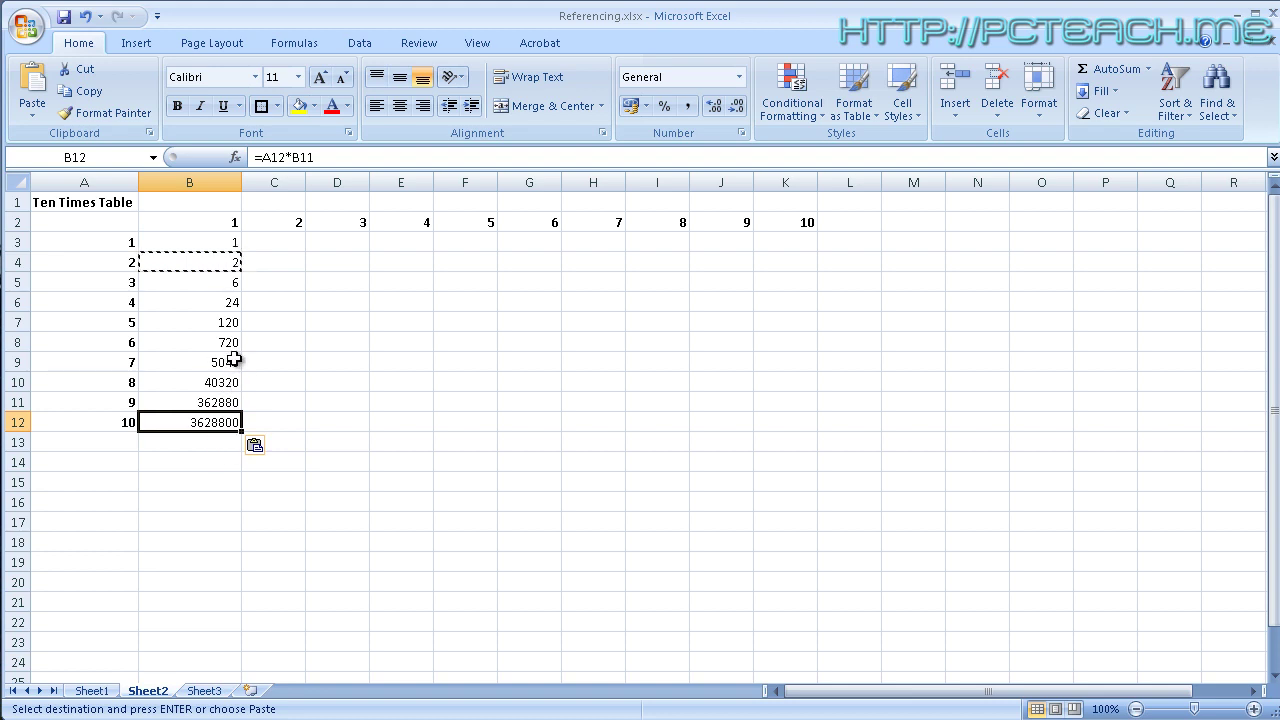
key("Escape")
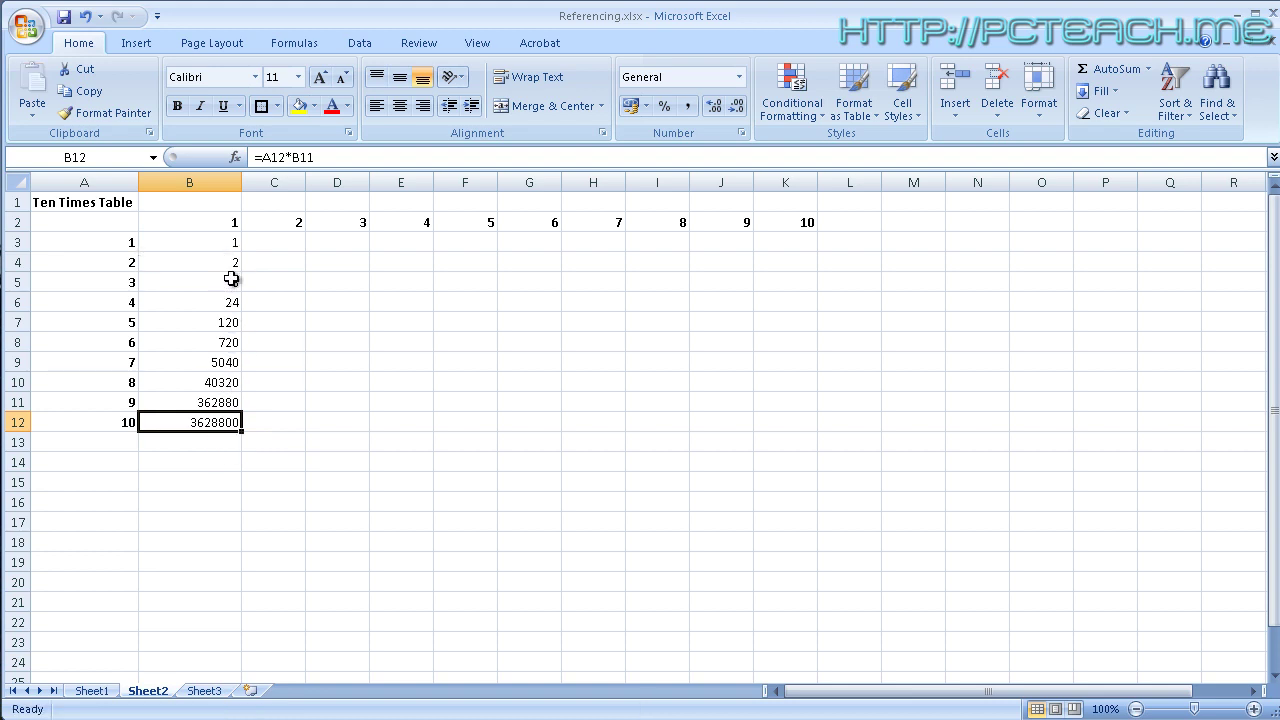
left_click(227, 246)
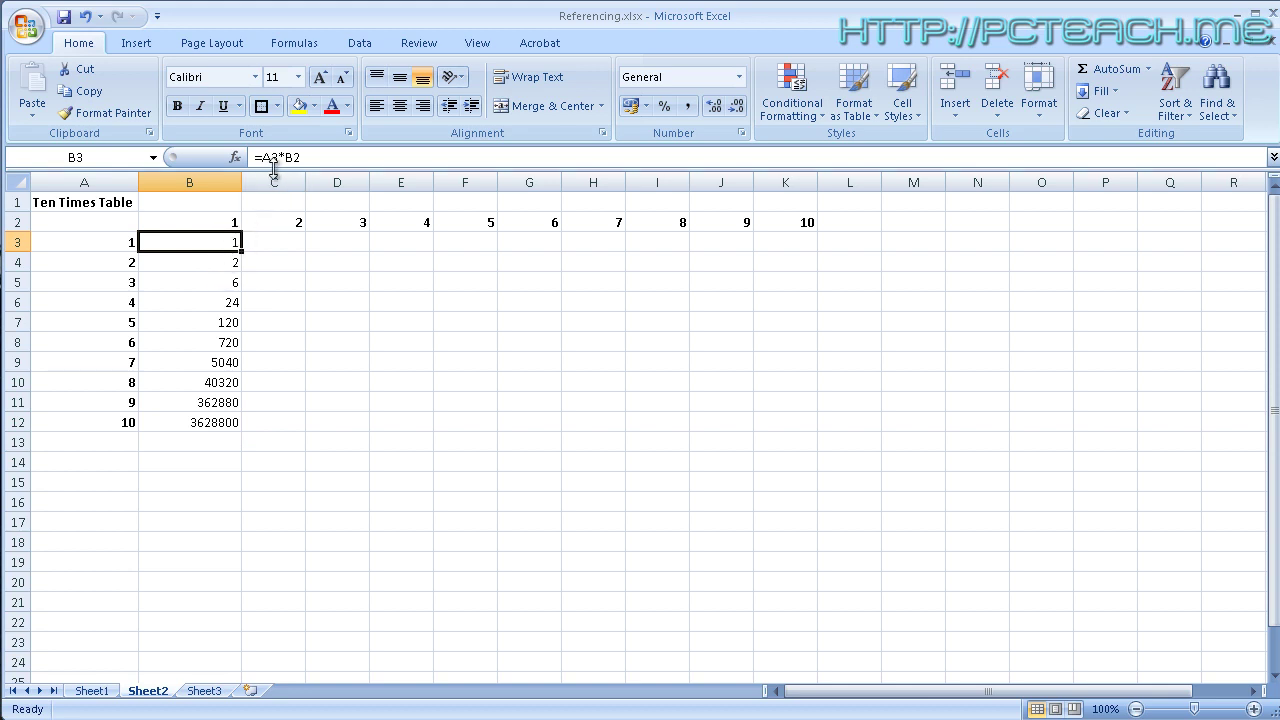
left_click(220, 263)
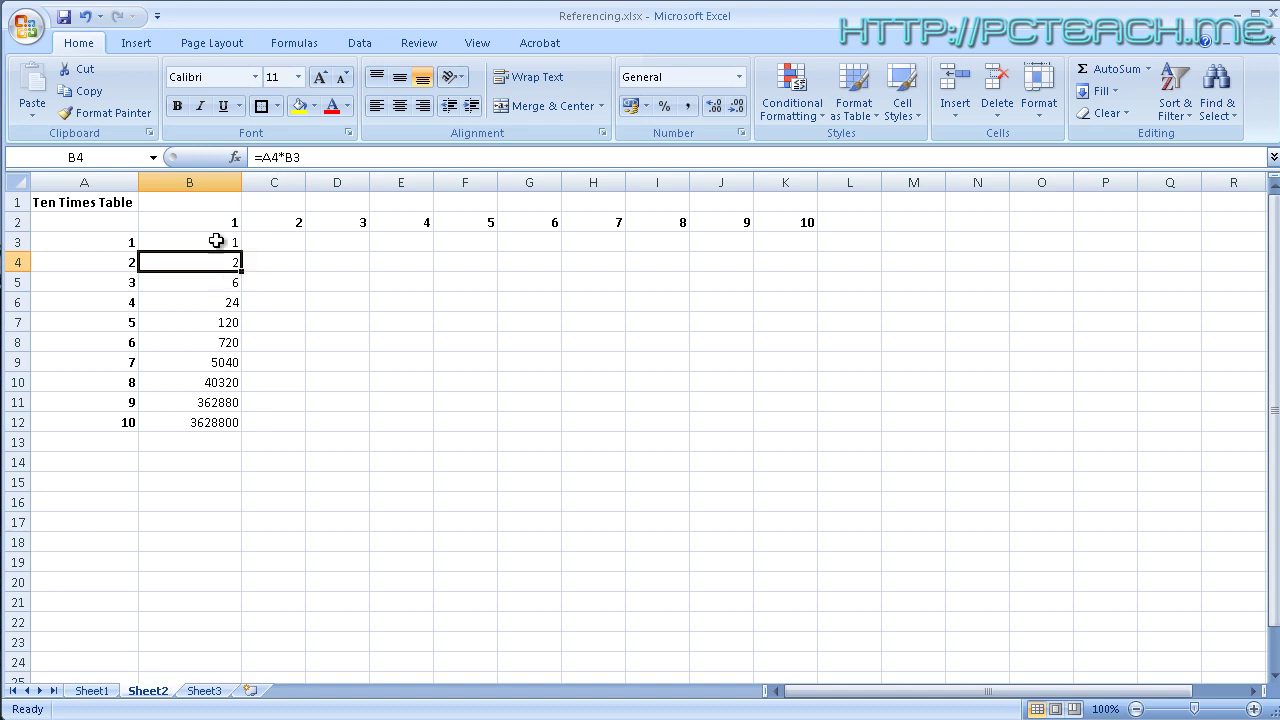
left_click(223, 285)
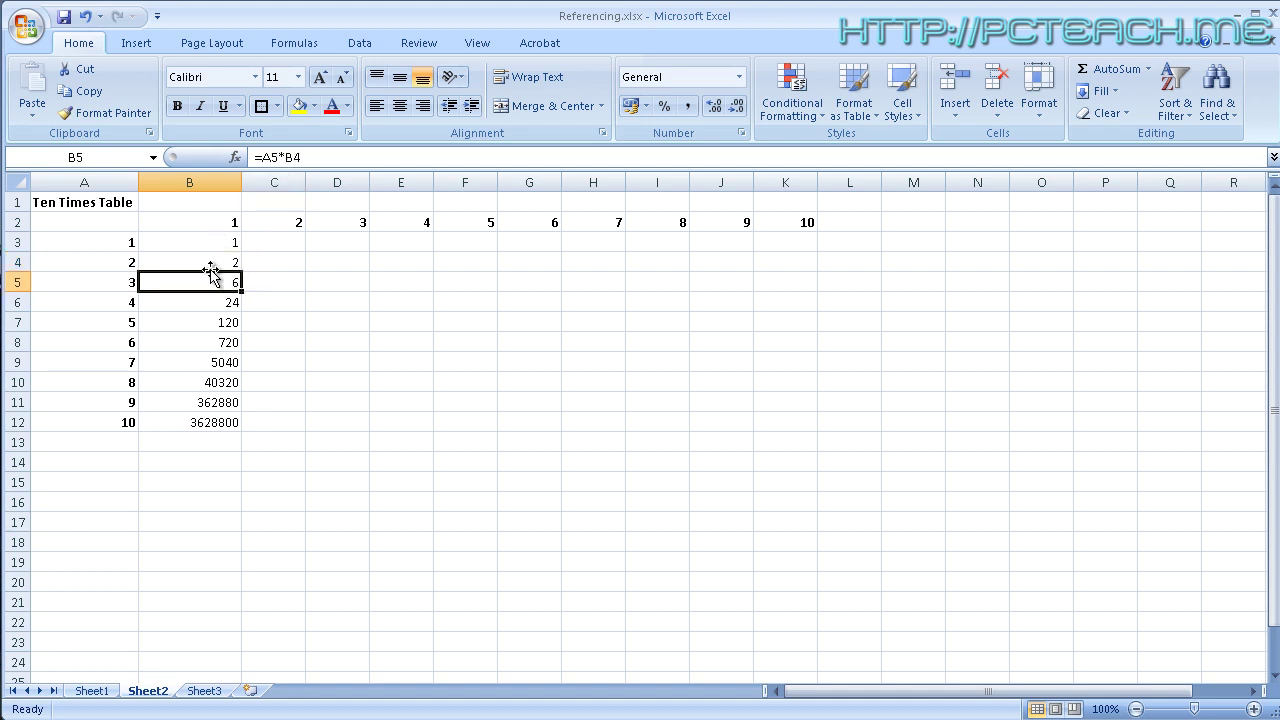
left_click(217, 304)
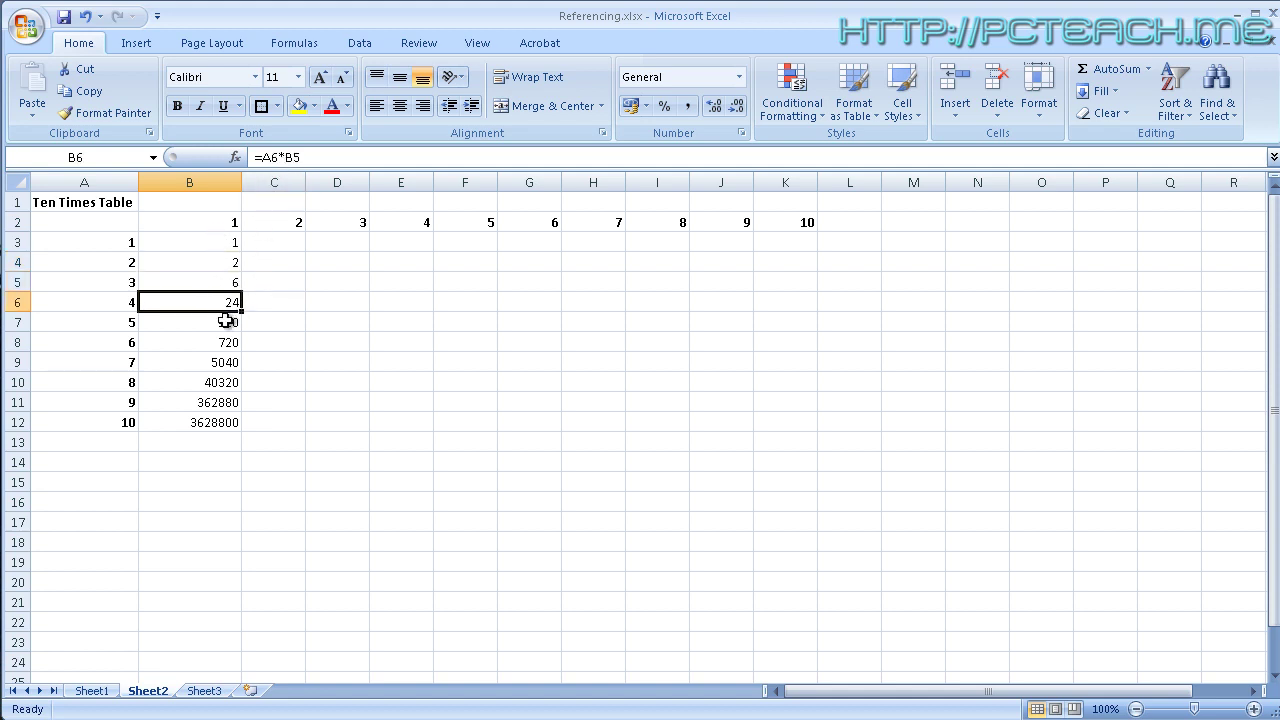
left_click(222, 324)
left_click(226, 343)
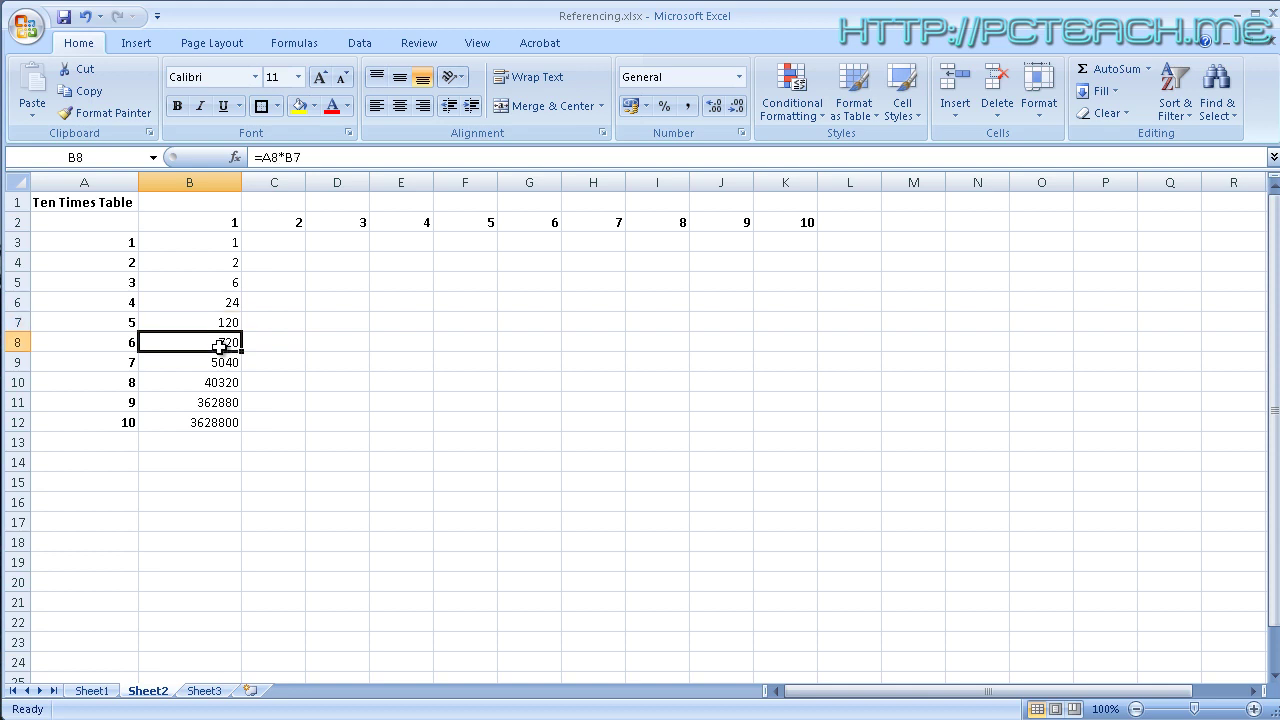
left_click(124, 361)
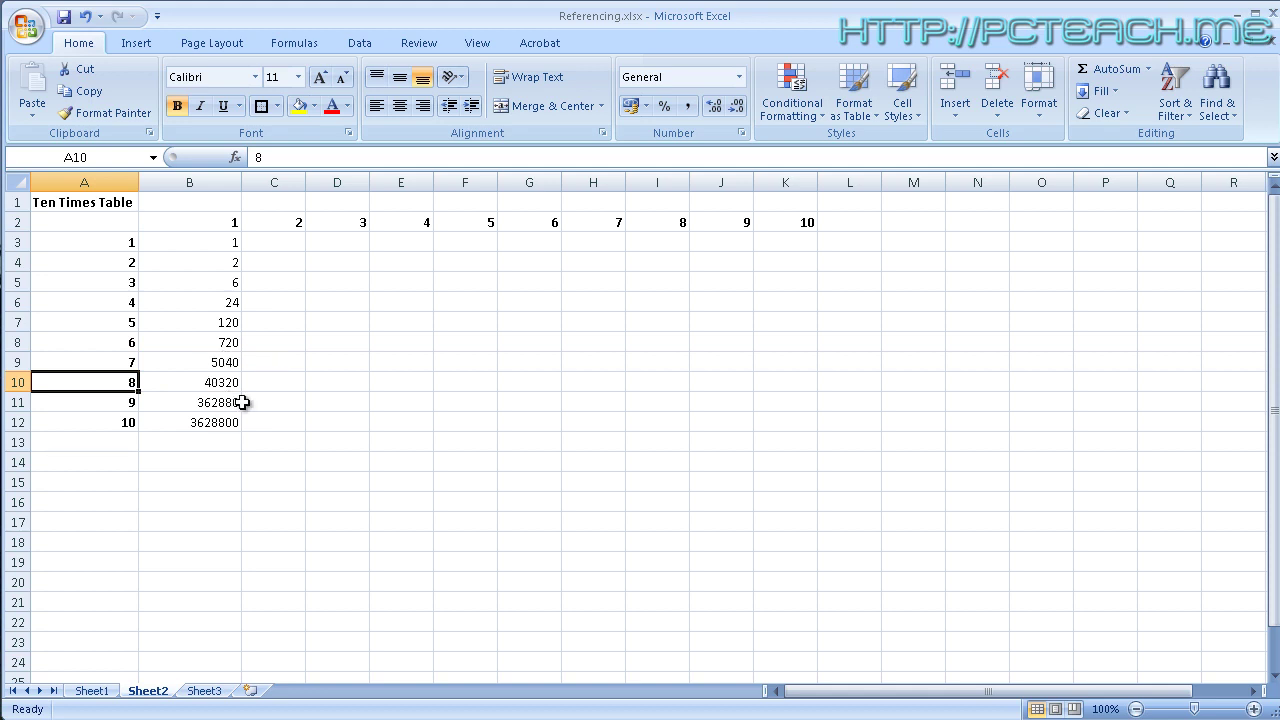
left_click(212, 243)
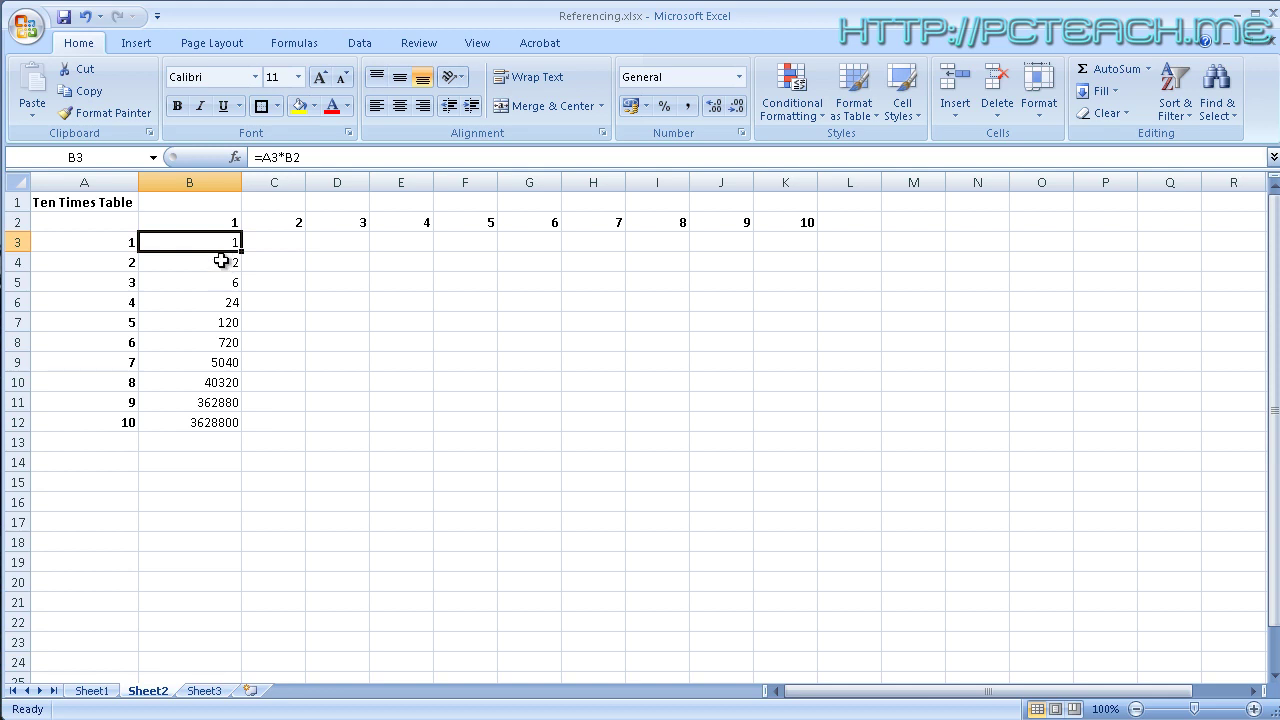
Delete B4:B12 and open B3's =A3*B2 formula in the formula bar.
left_click_drag(221, 261, 221, 422)
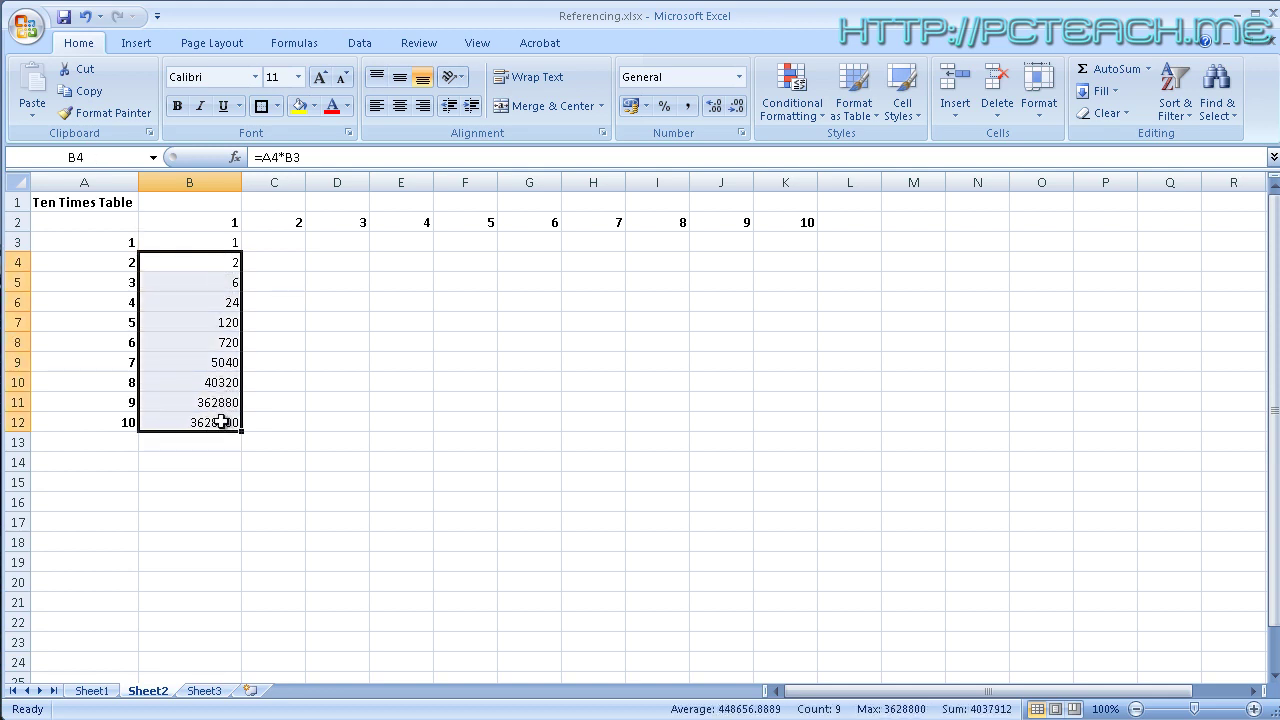
key("Delete")
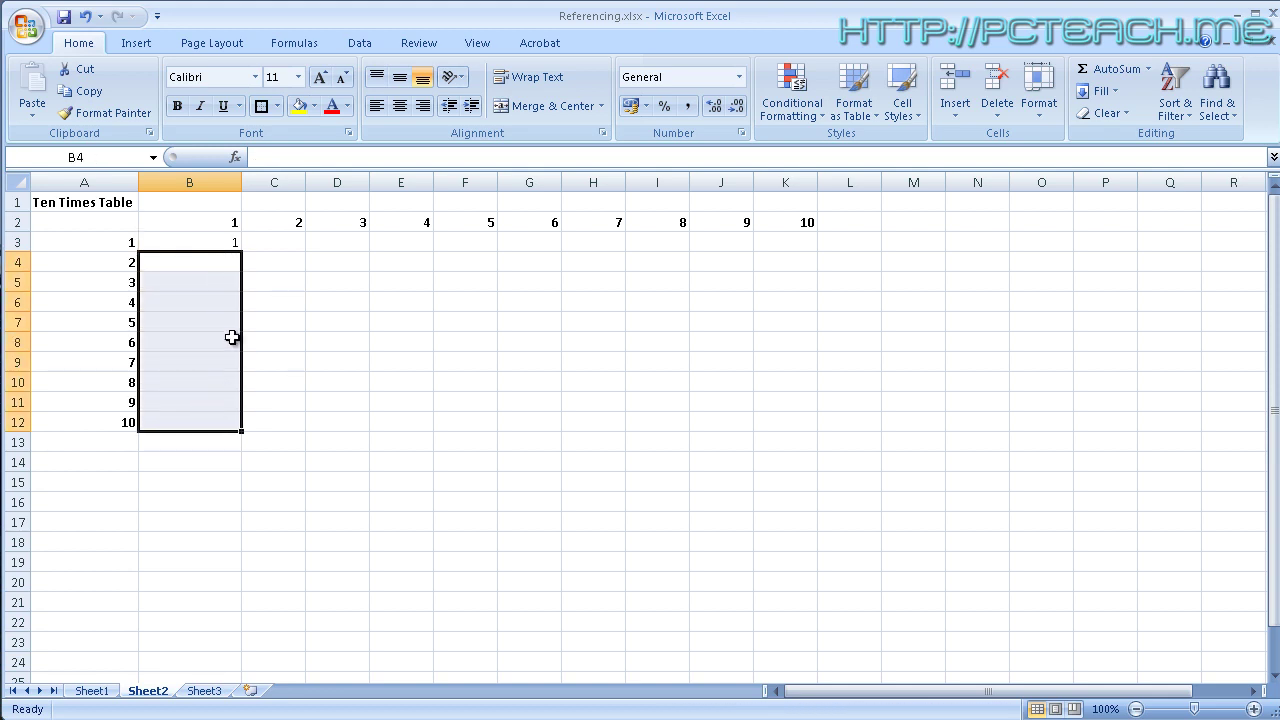
left_click(226, 244)
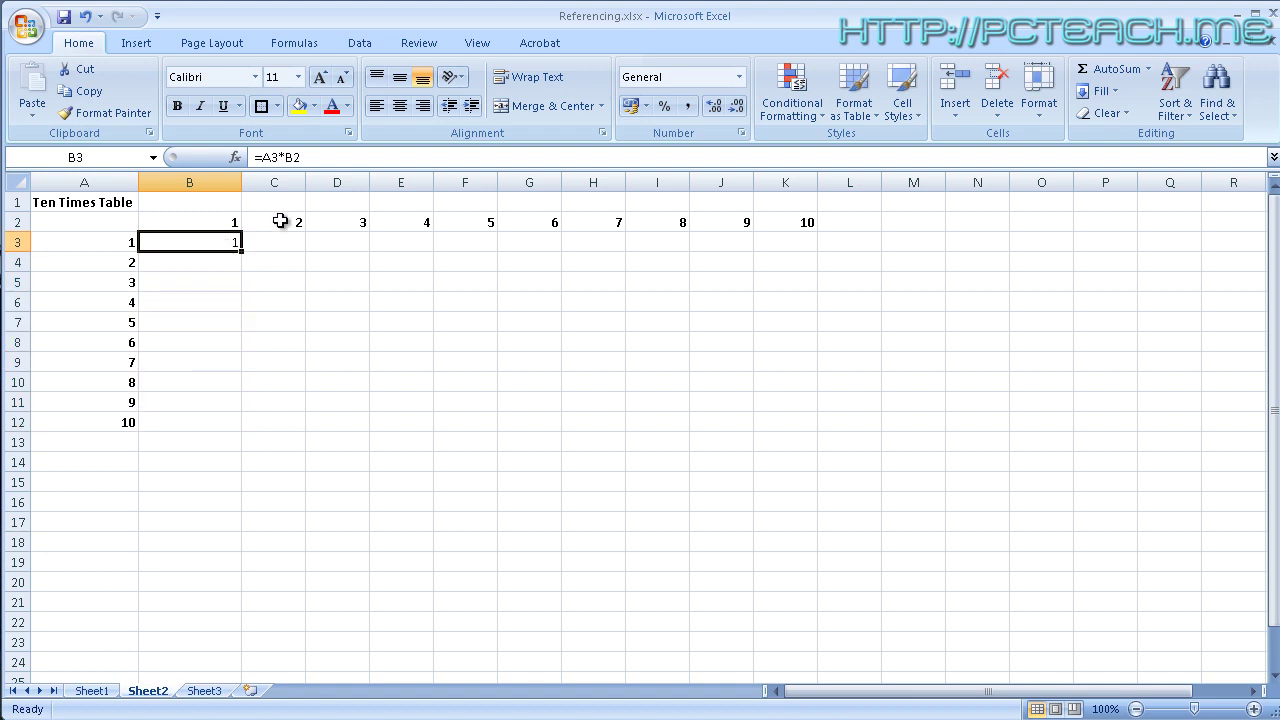
left_click(295, 157)
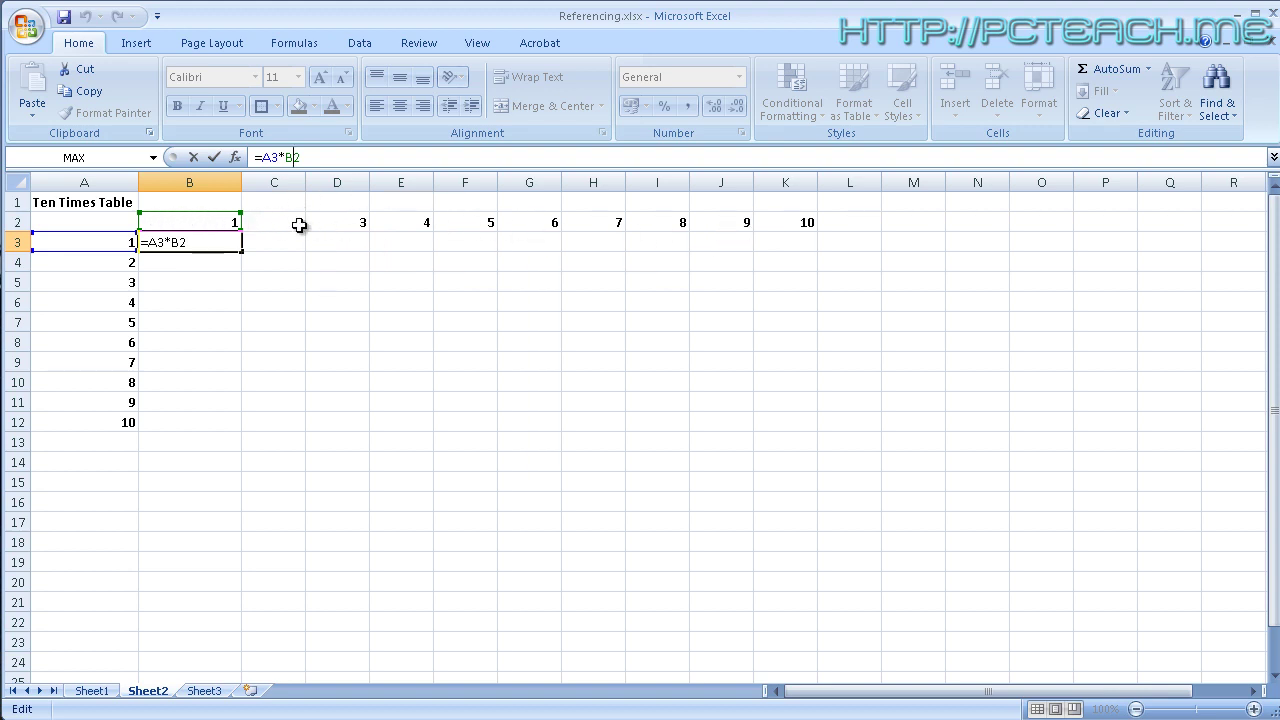
Use F4 to change B3's formula to =A3*B$2.
left_click(295, 157)
key("F4")
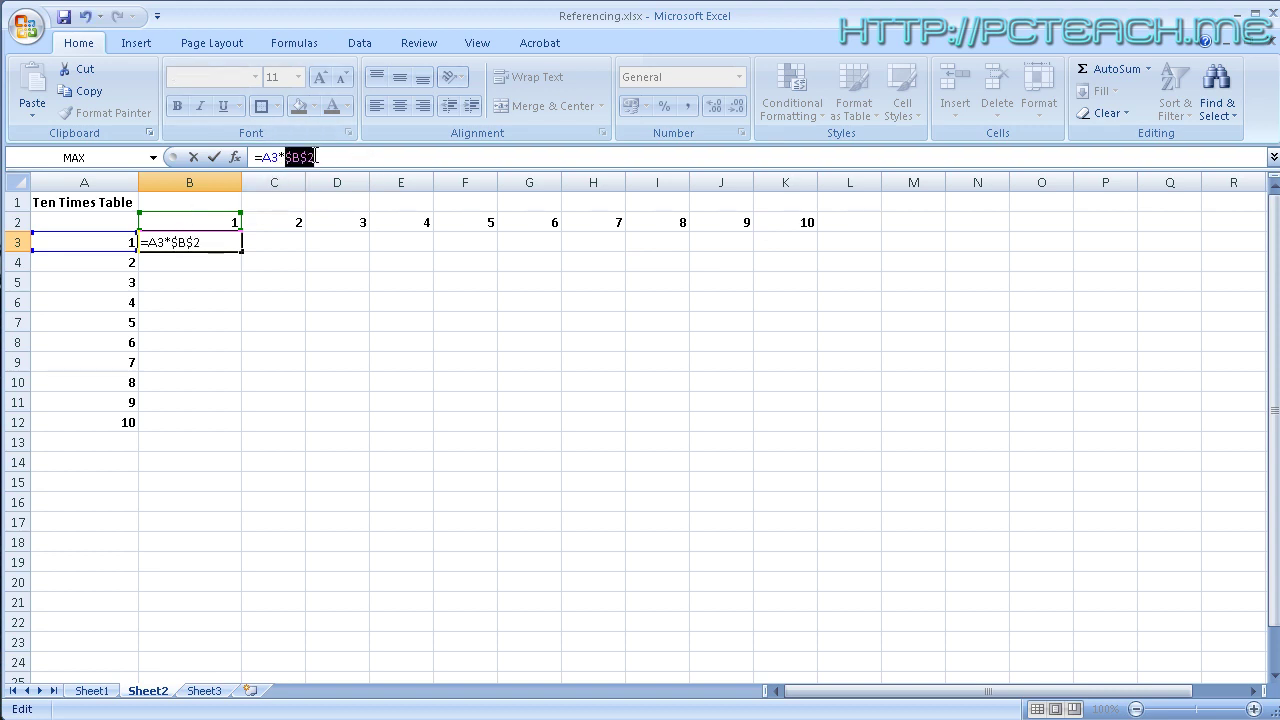
key("F4")
key("Return")
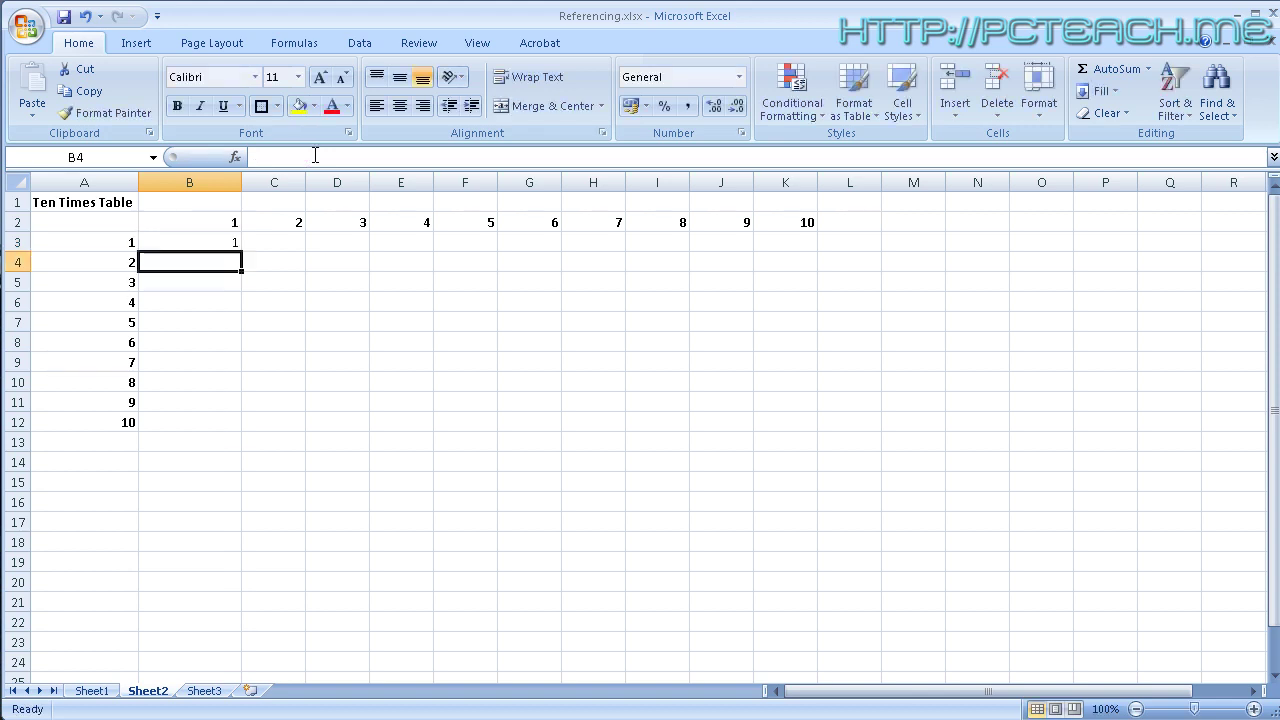
key("Up")
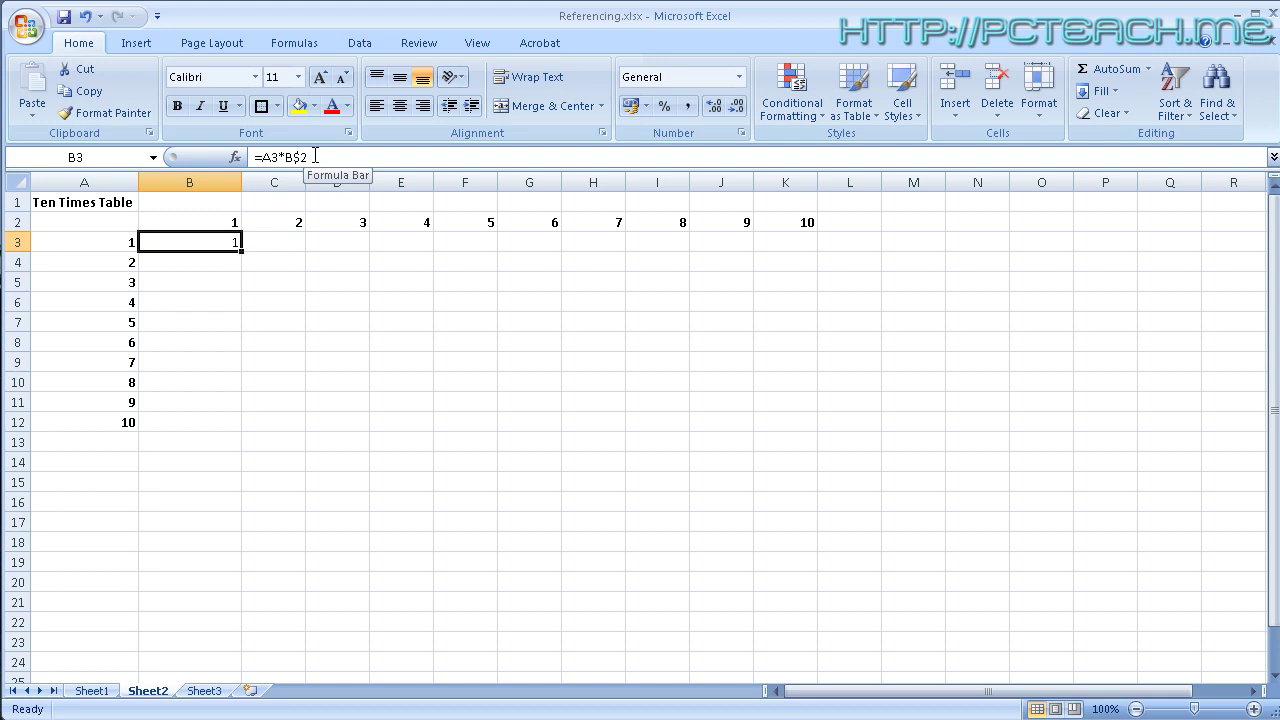
Paste B3's formula into B4:B12 so column B lists 1 through 10.
key("ctrl+c")
left_click(214, 262)
key("ctrl+v")
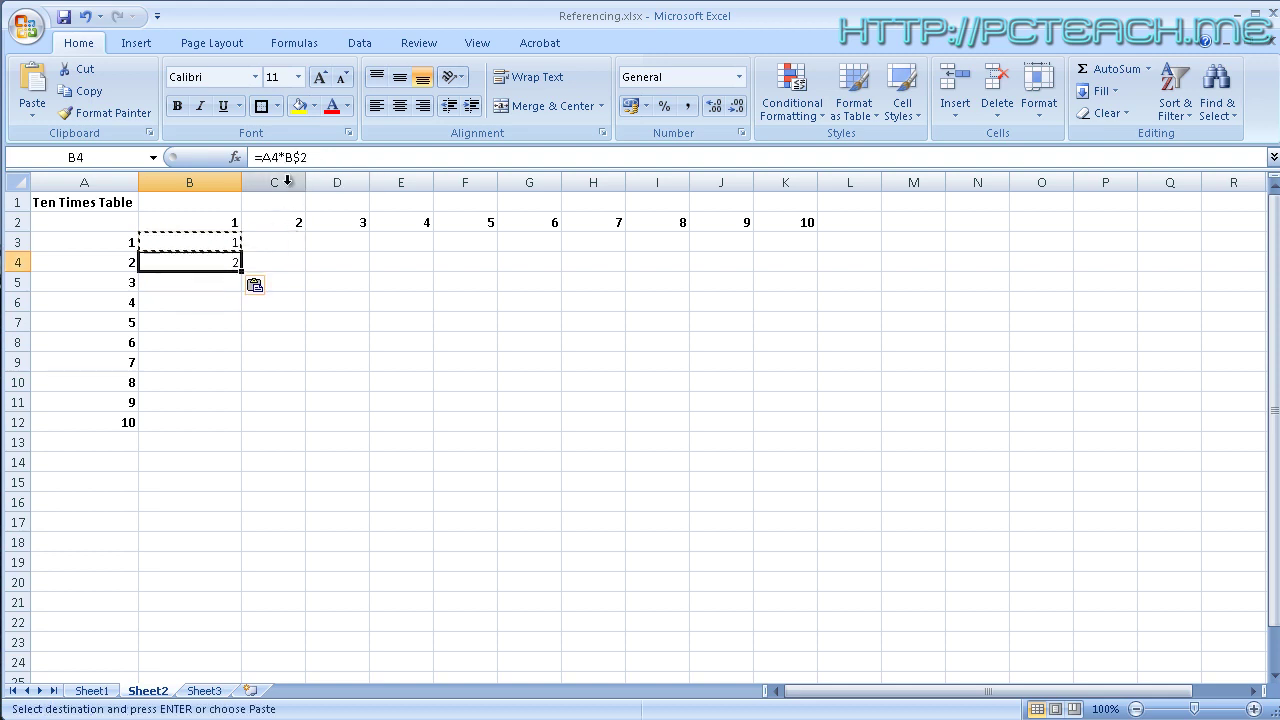
left_click(212, 282)
key("ctrl+v")
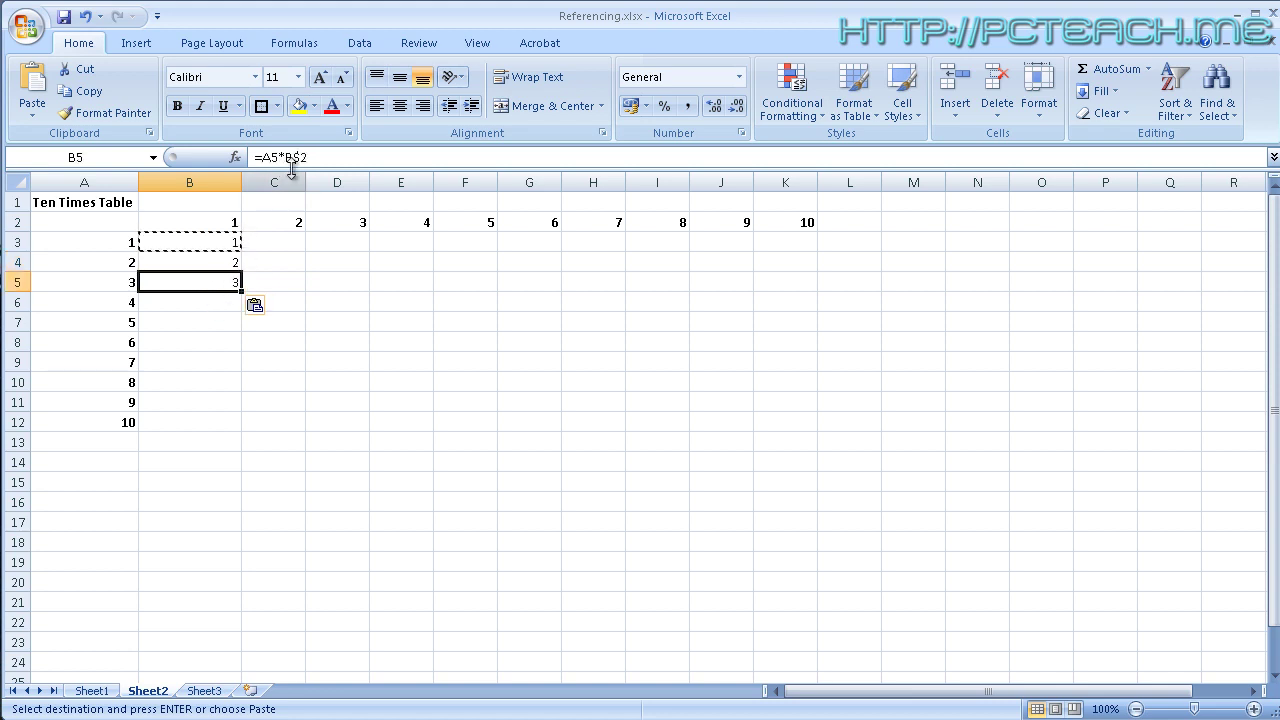
left_click(189, 302)
key("ctrl+v")
left_click_drag(194, 326, 194, 417)
key("ctrl+v")
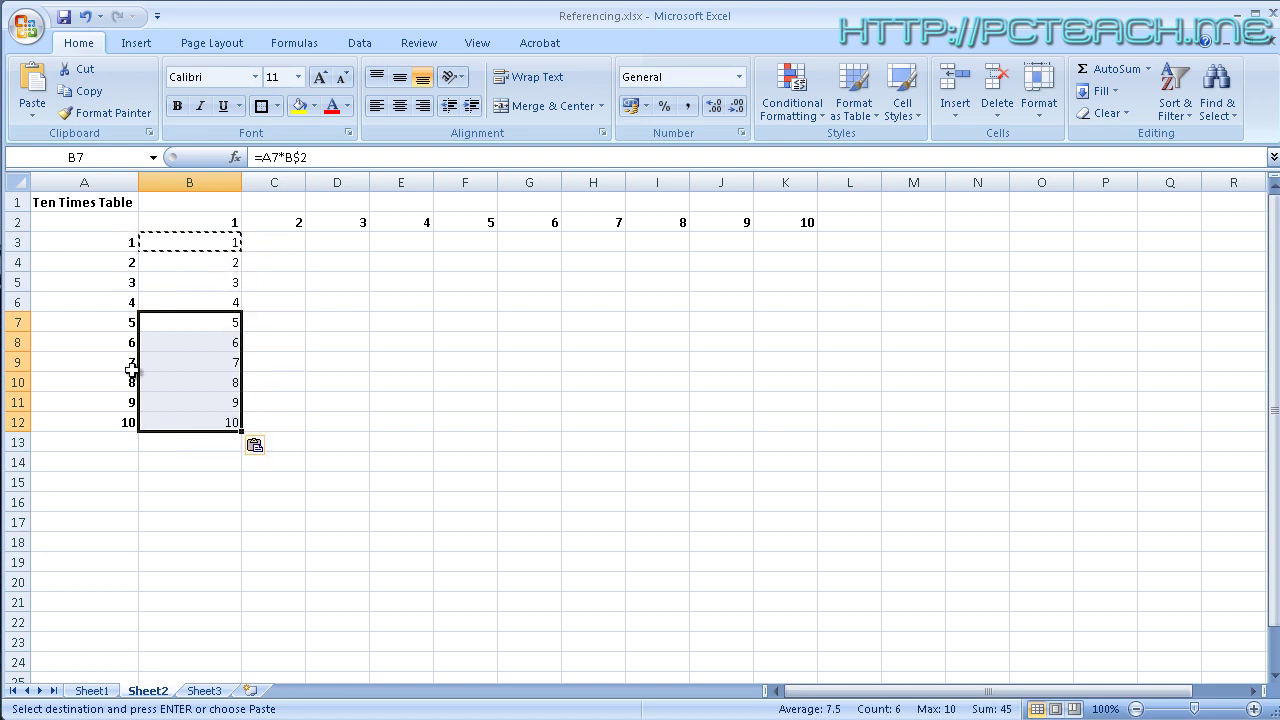
Check B12 and B3, then paste the formula into C3, giving =B3*C$2 showing 2.
left_click(196, 421)
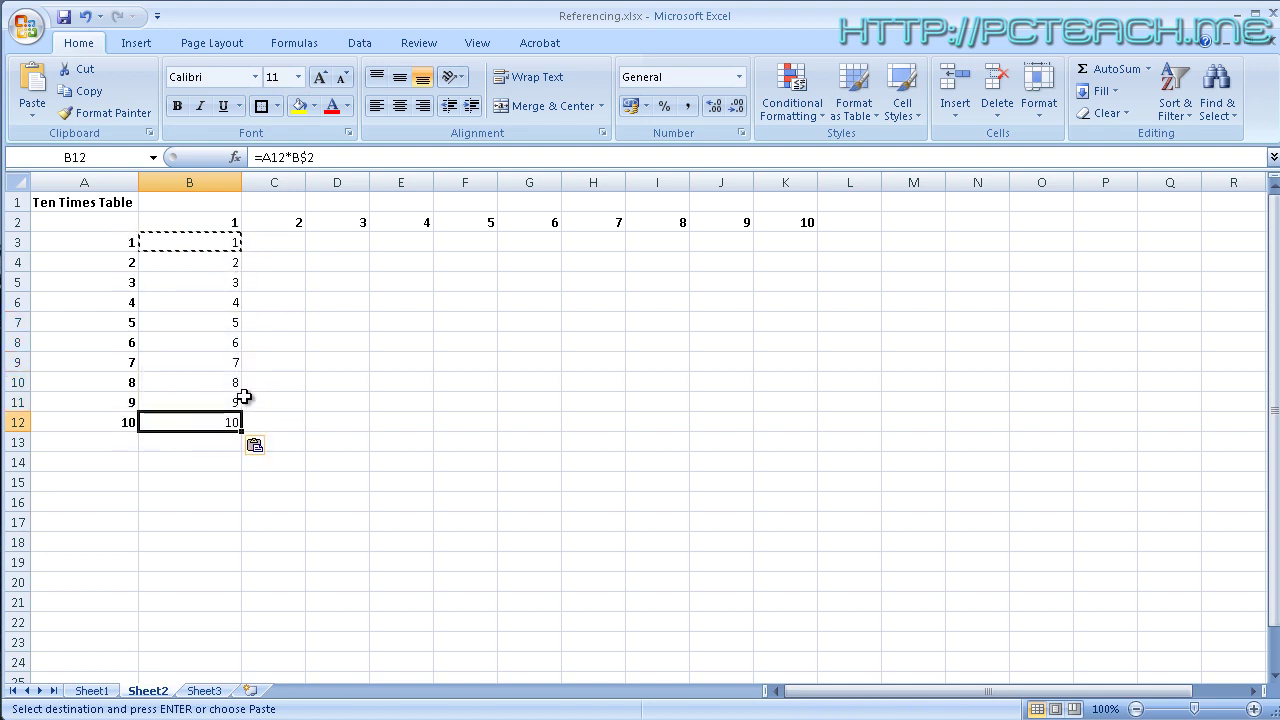
left_click(215, 241)
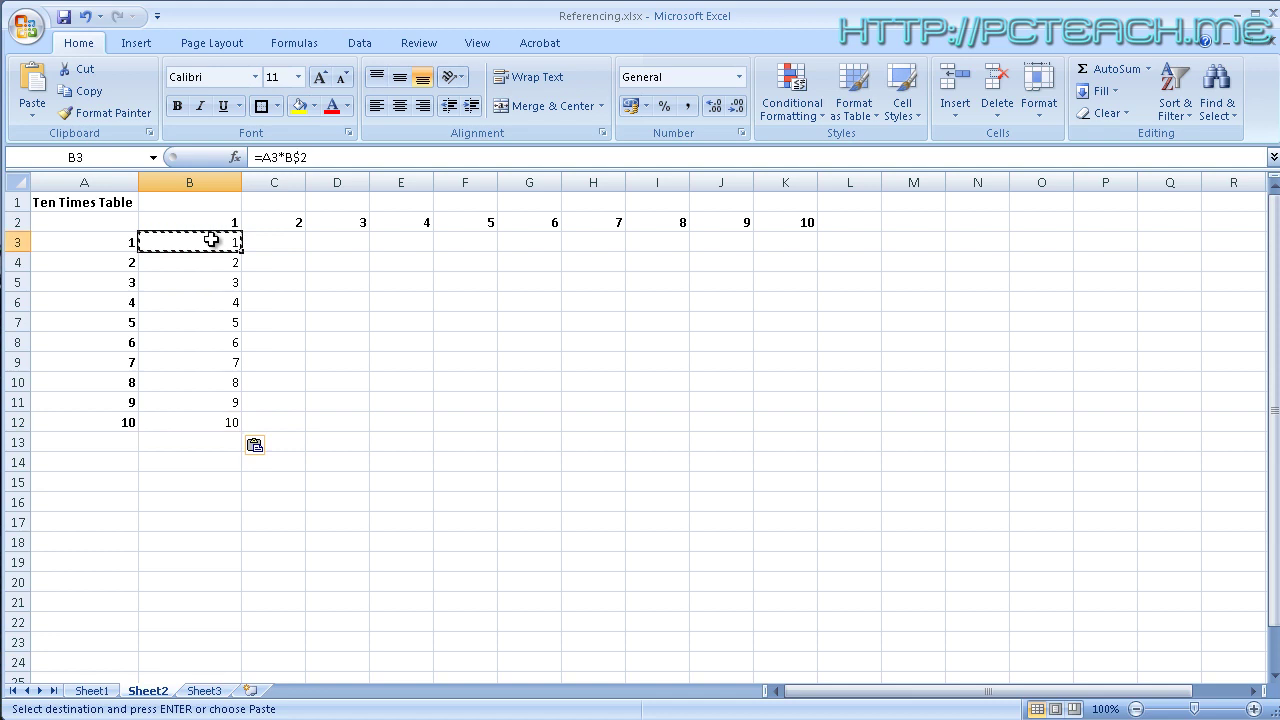
left_click(286, 243)
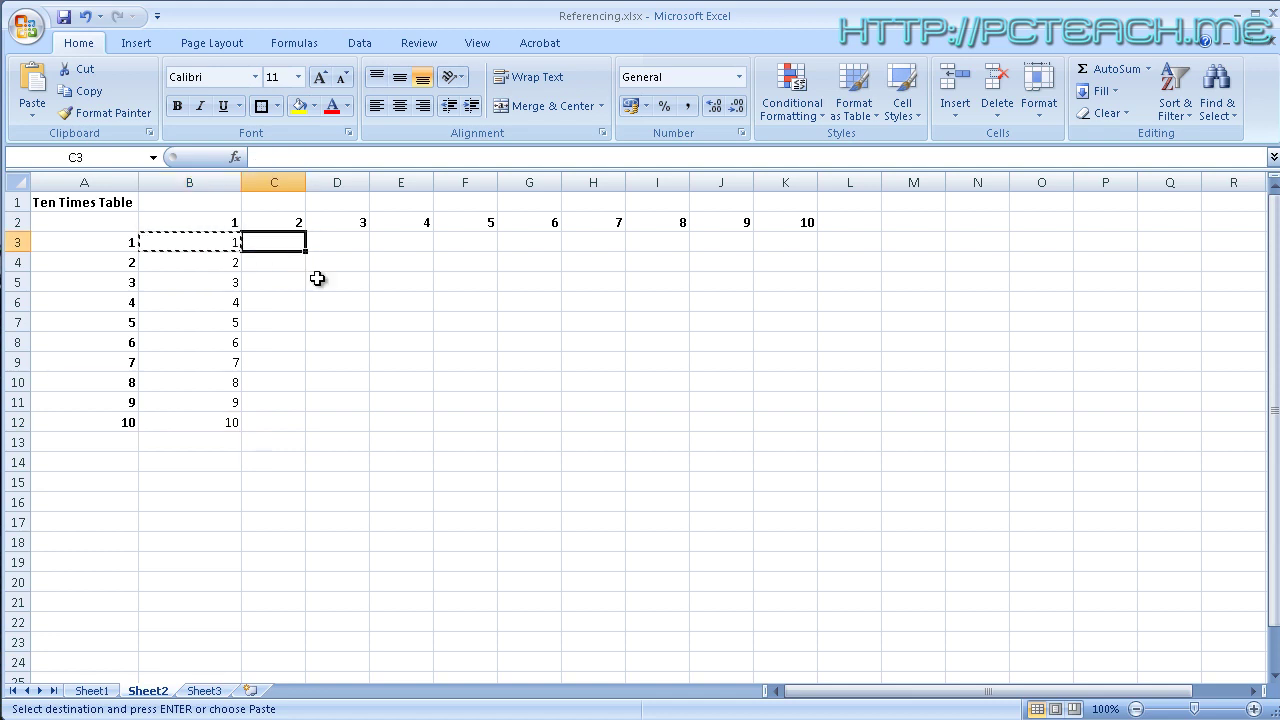
key("ctrl+v")
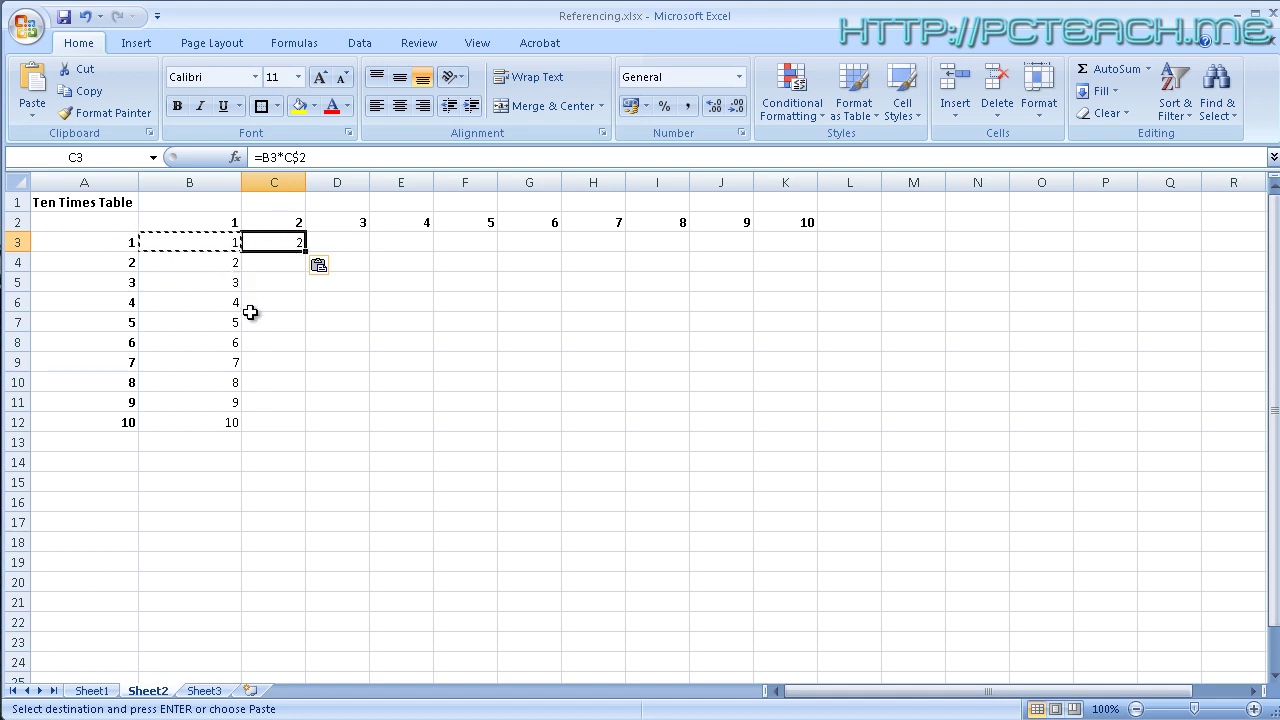
Paste the B3 formula into D3, giving 6 as =C3*D$2, then compare C3 and end copy mode.
left_click(352, 243)
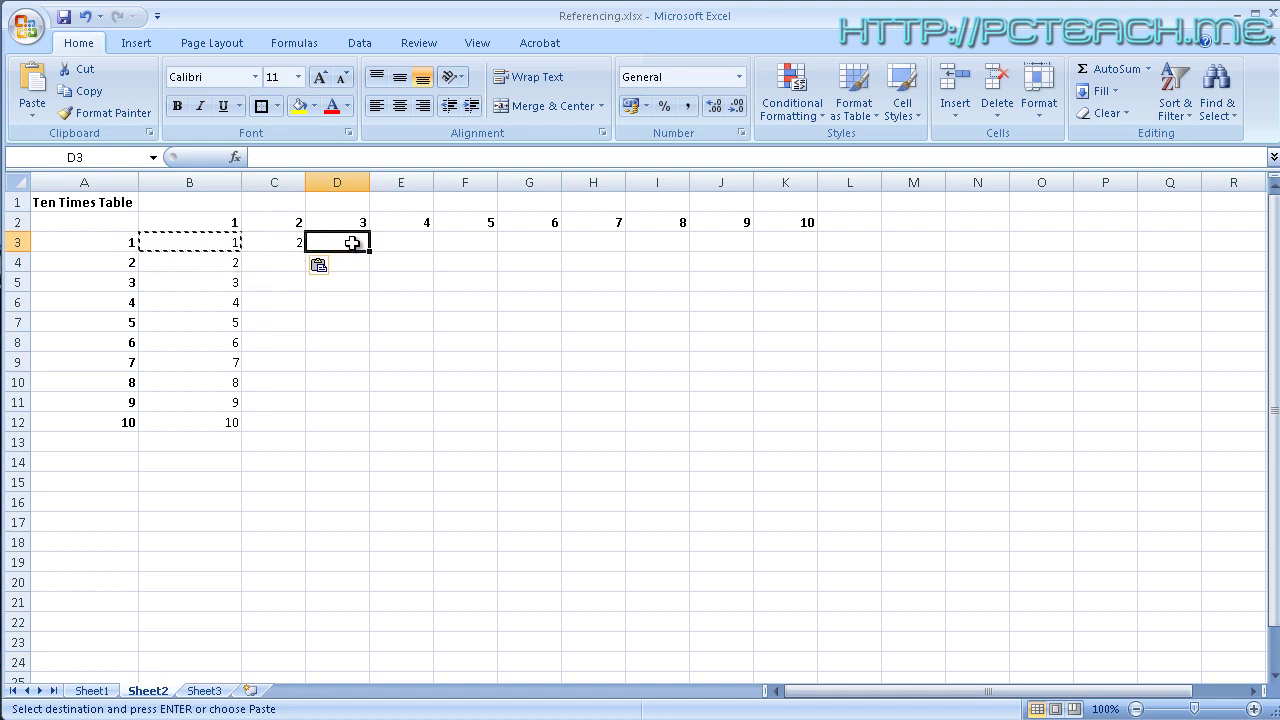
key("ctrl+v")
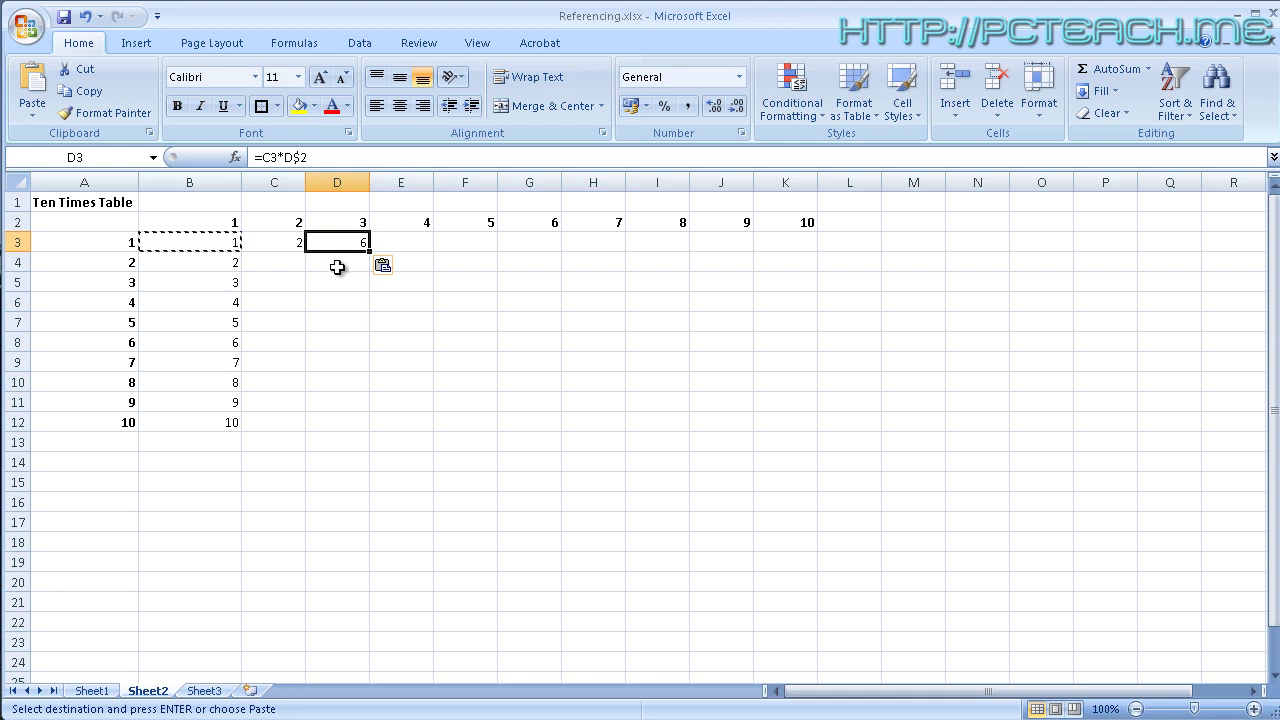
left_click(276, 244)
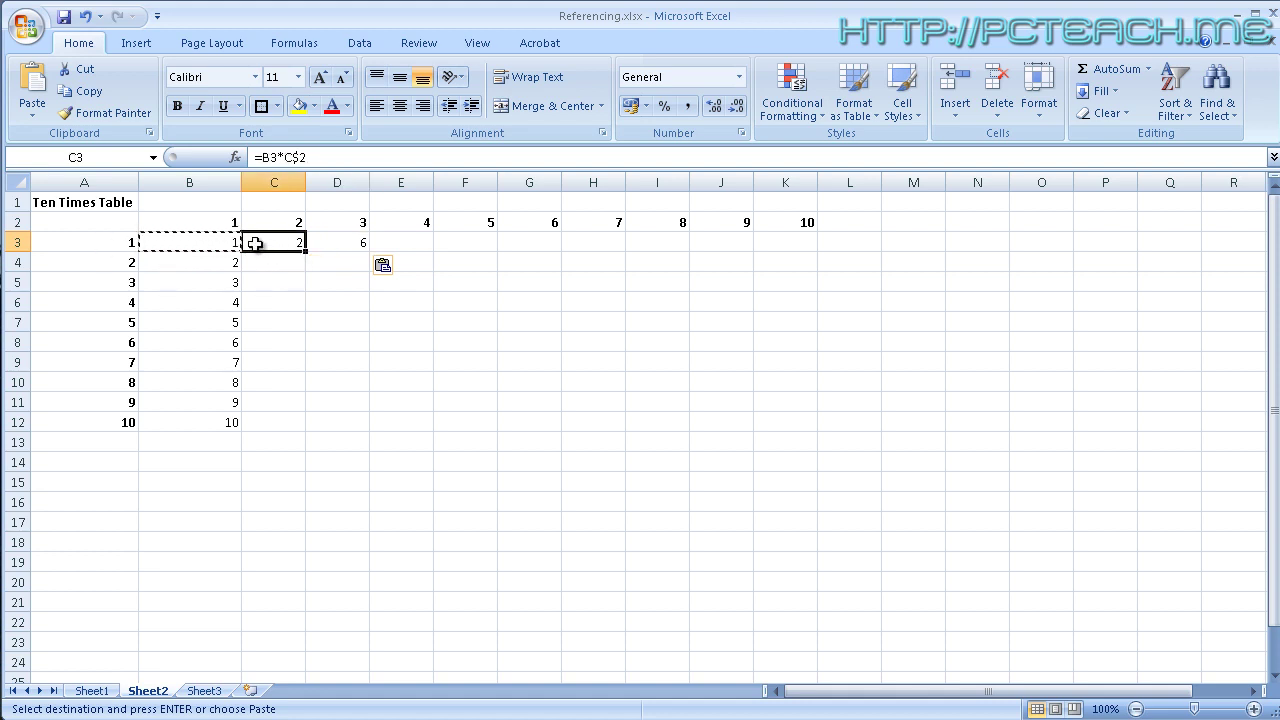
key("Escape")
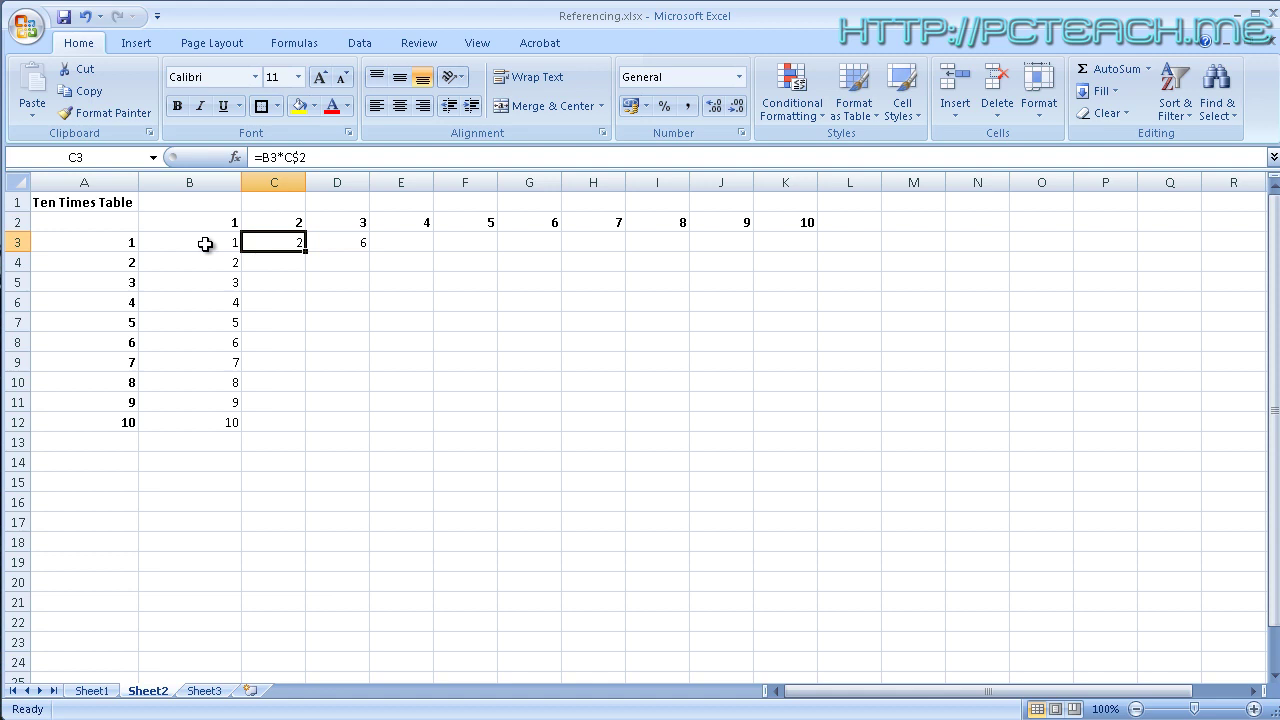
Clear the test results from C3:D3 and the pasted copies from B4:B12.
left_click(84, 182)
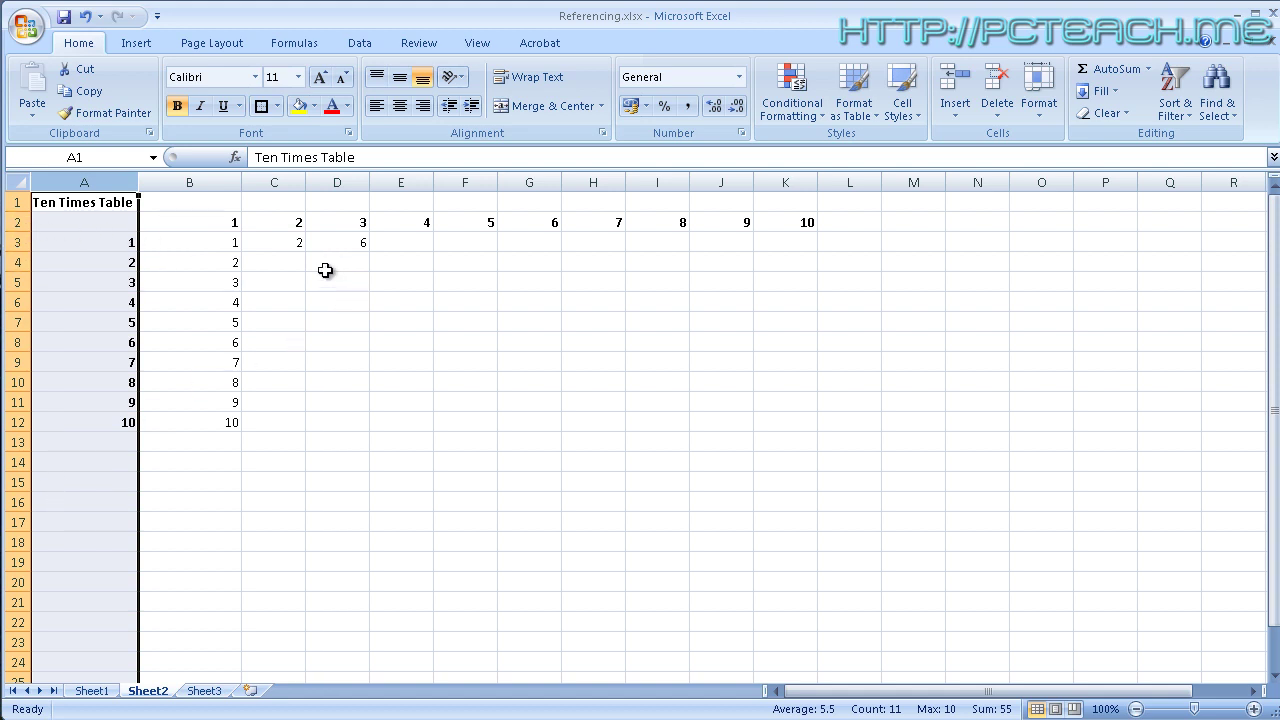
left_click_drag(289, 243, 354, 243)
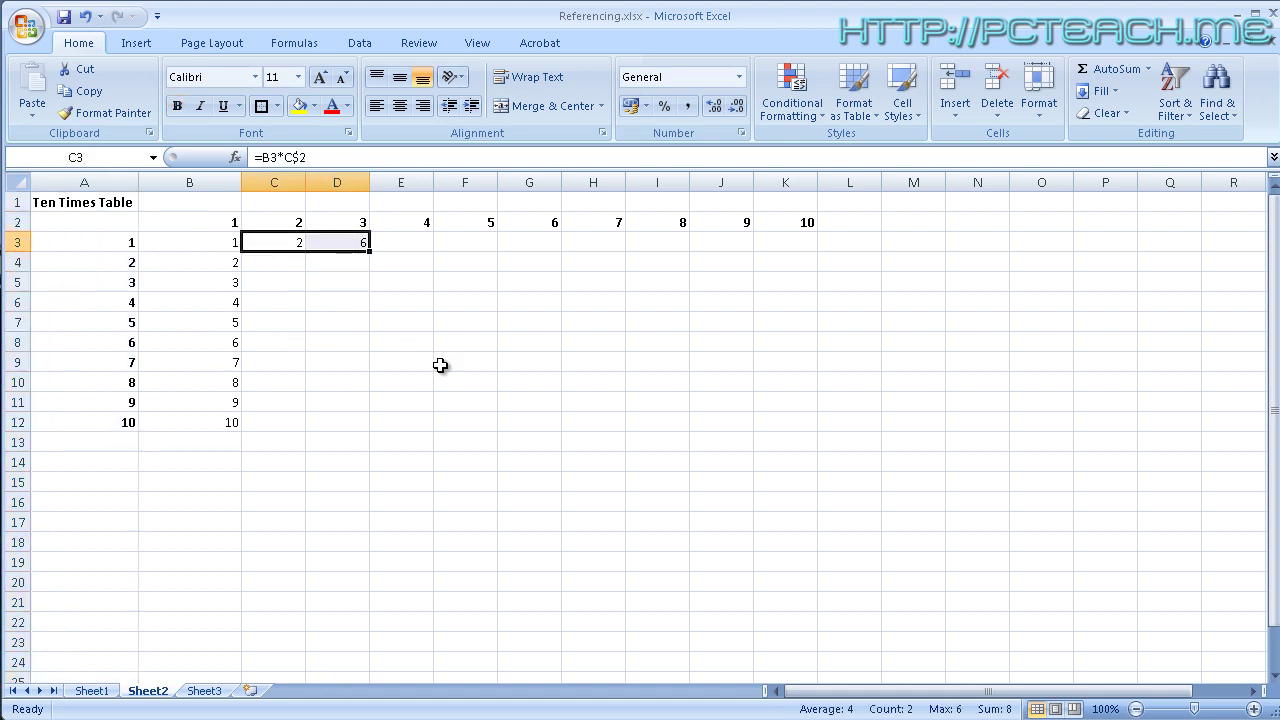
key("Delete")
key("Left")
key("Down")
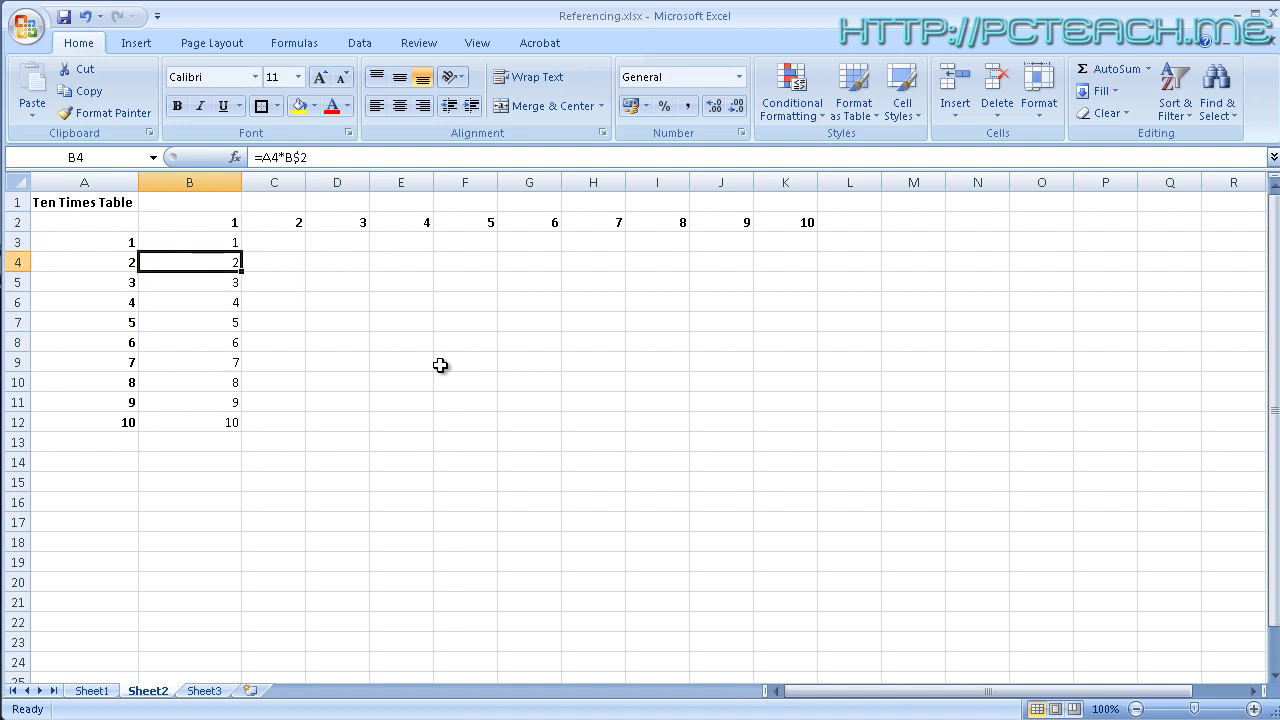
key("shift+Down")
key("shift+Down")
key("shift+Down")
key("shift+Down")
key("shift+Down")
key("shift+Down")
key("shift+Down")
key("shift+Down")
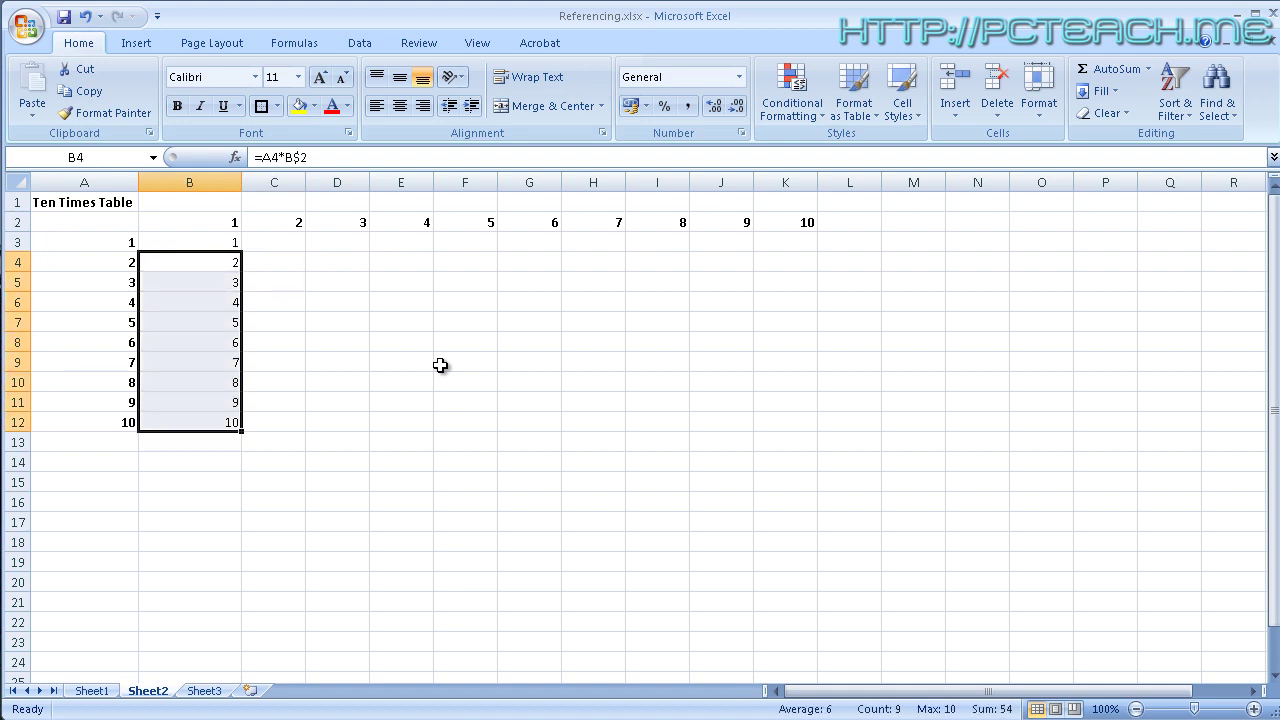
key("Delete")
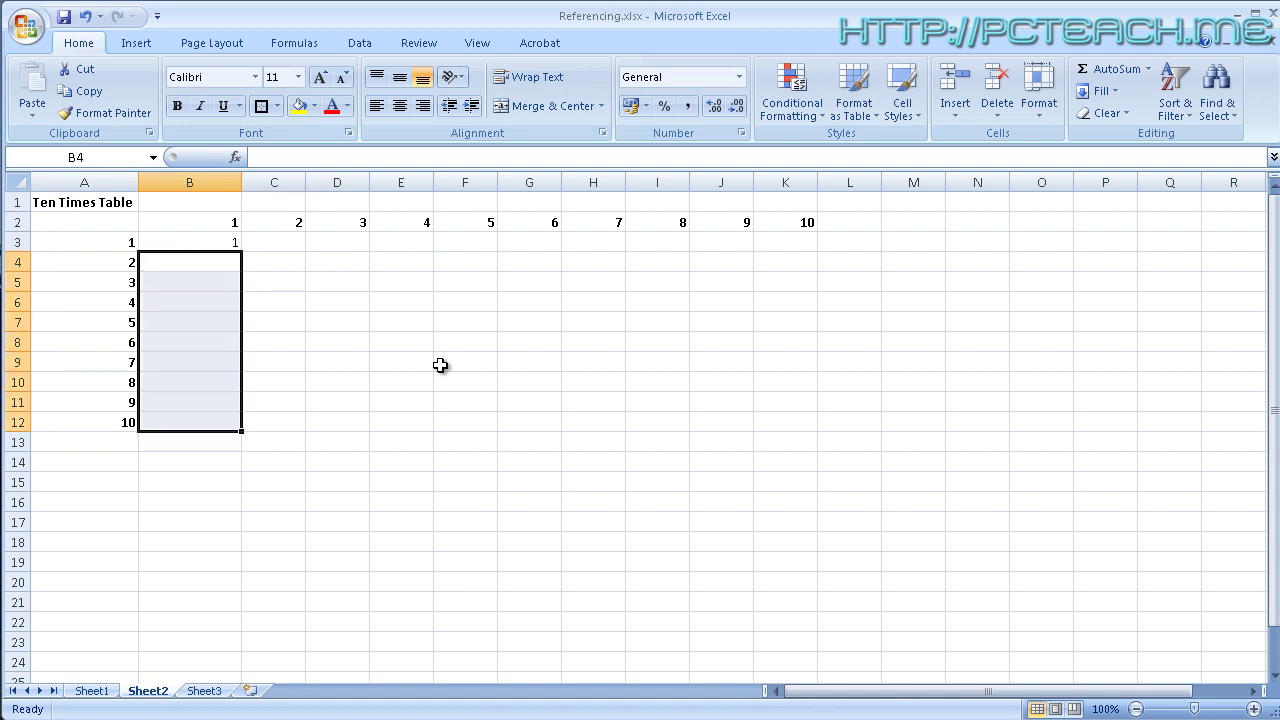
Change the B3 formula to =$A3*B$2 so column A and row 2 stay fixed.
left_click(211, 241)
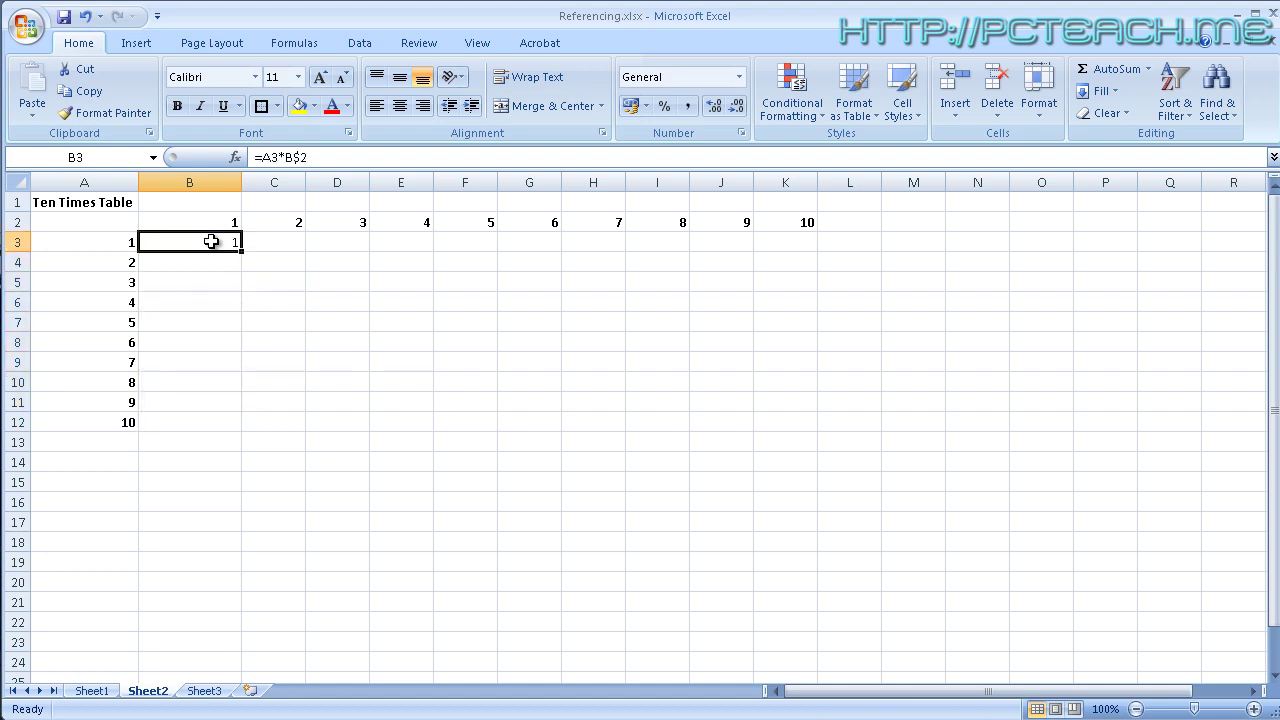
left_click(268, 157)
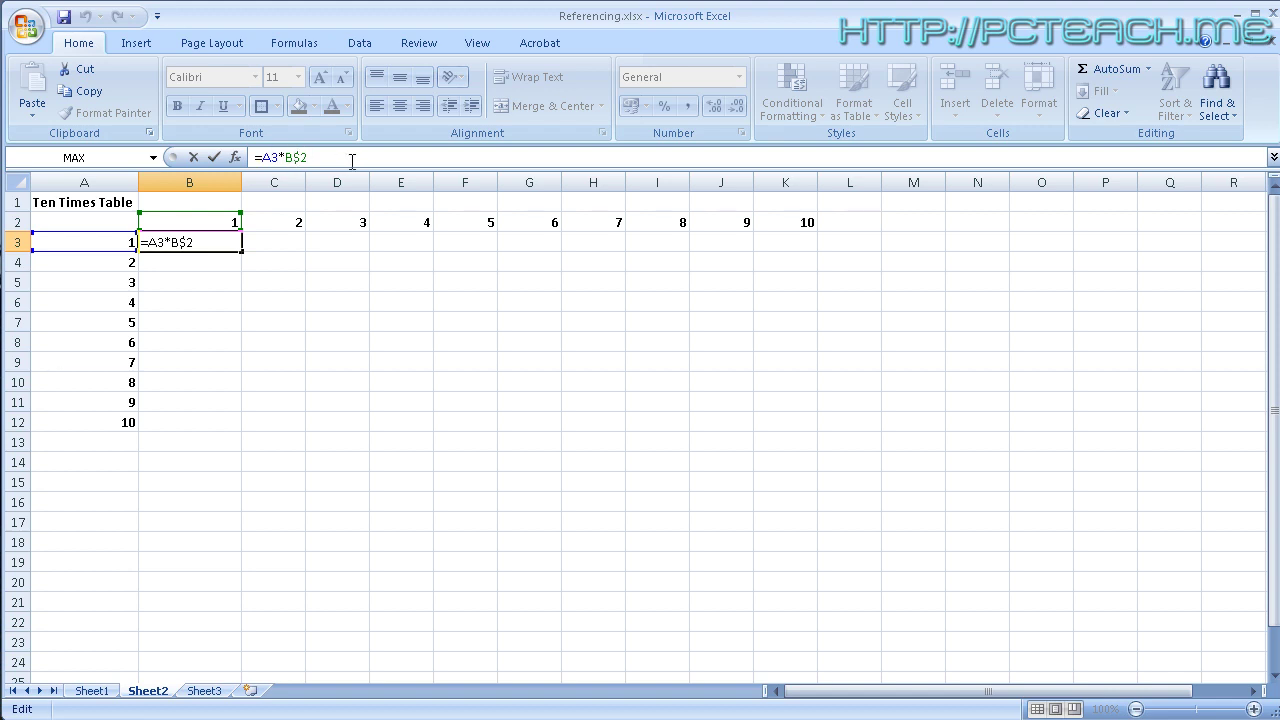
key("F4")
key("F4")
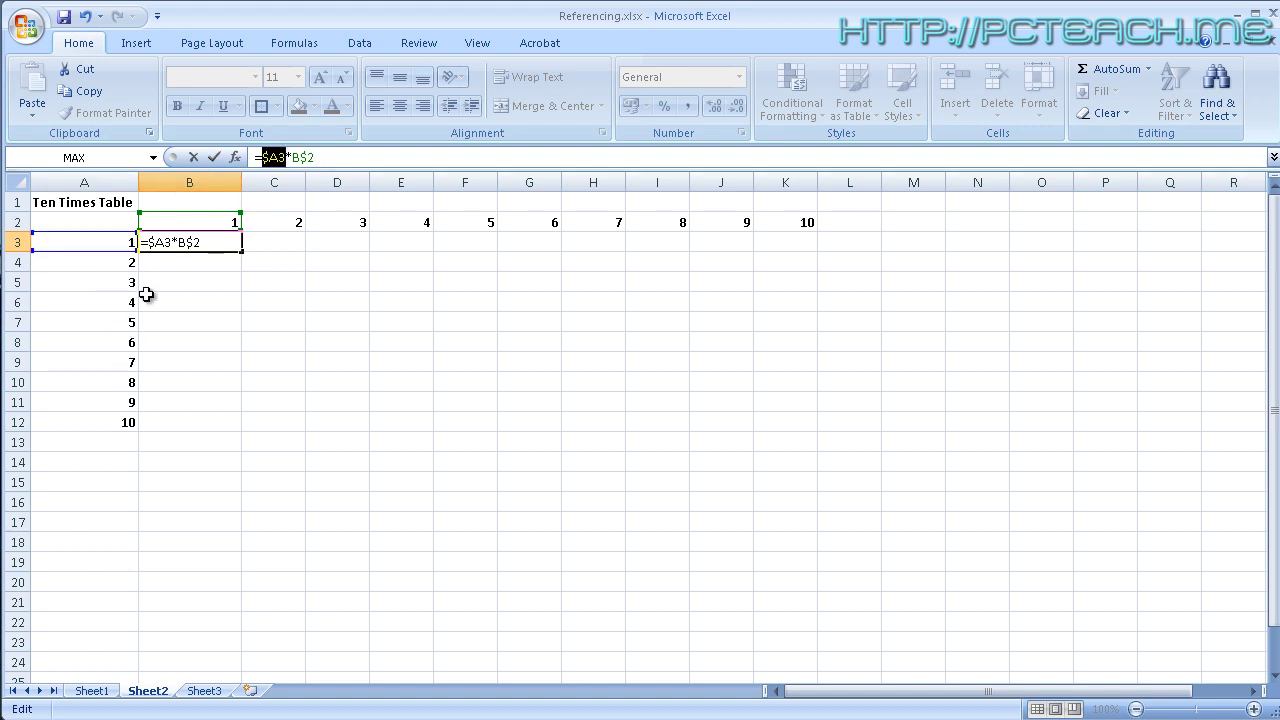
key("Return")
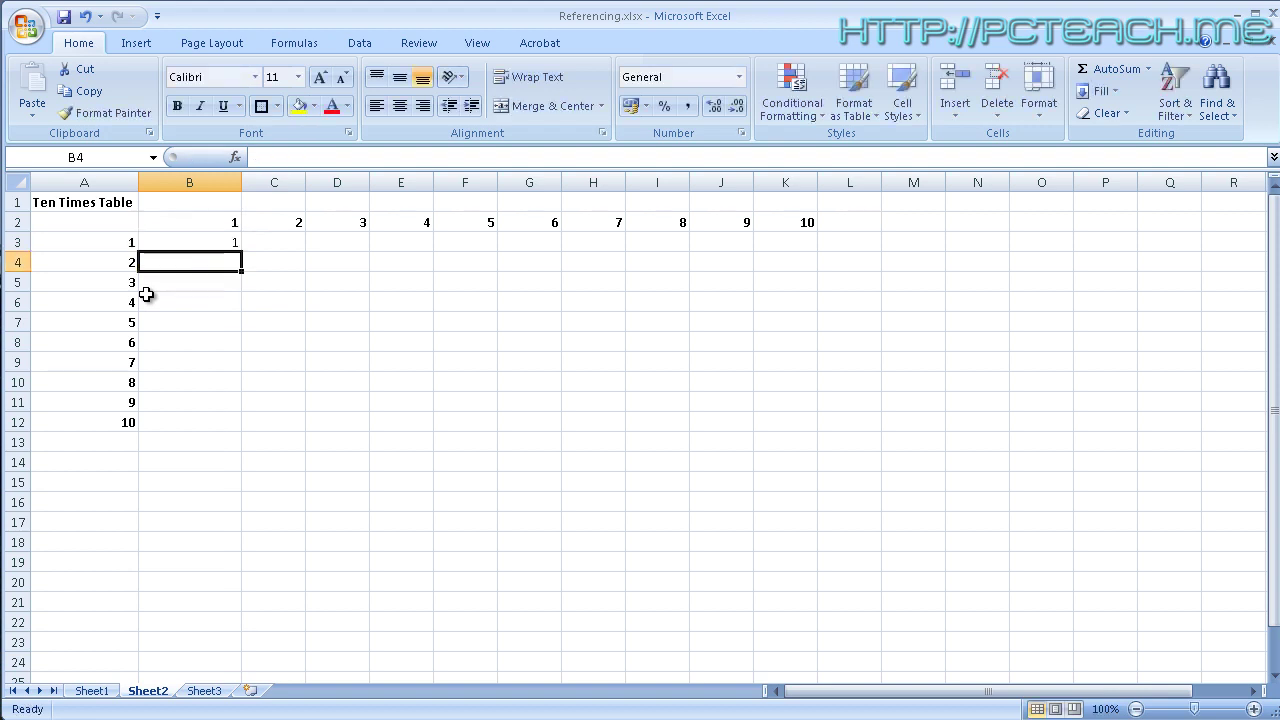
Copy the B3 formula down B4:B12 and into C3:C12.
left_click(222, 242)
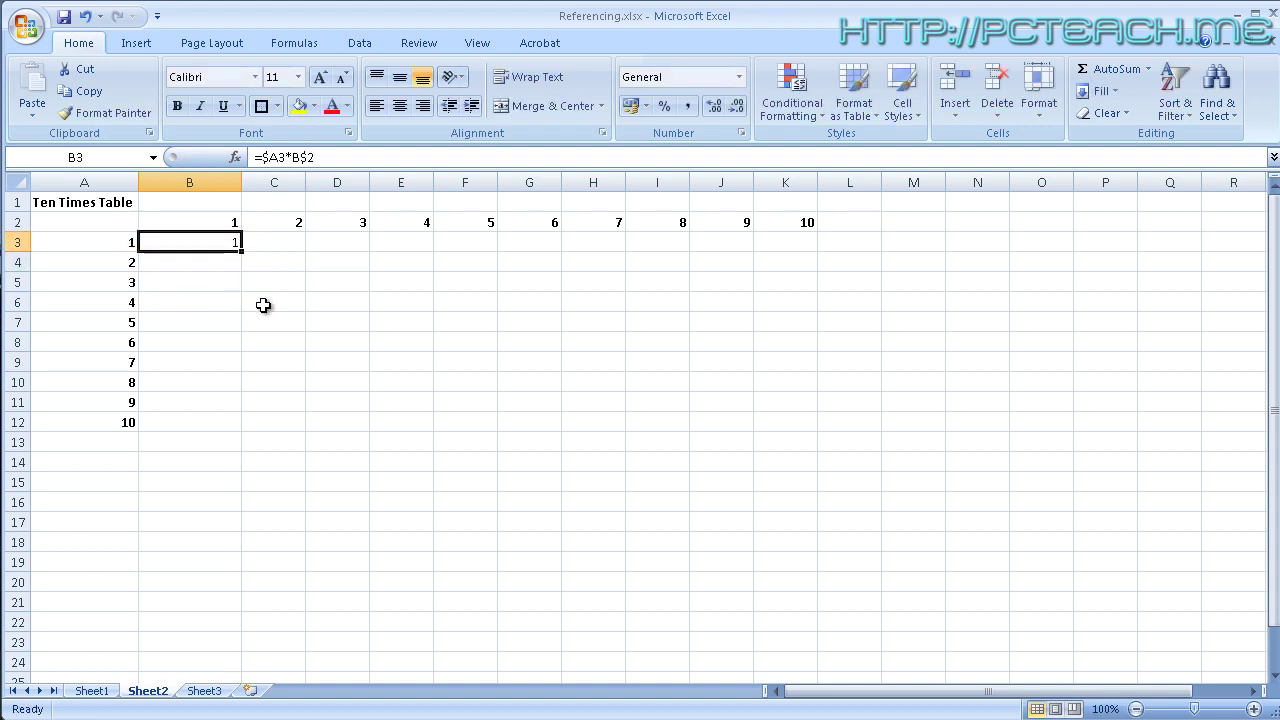
key("ctrl+c")
left_click_drag(212, 262, 209, 414)
key("ctrl+v")
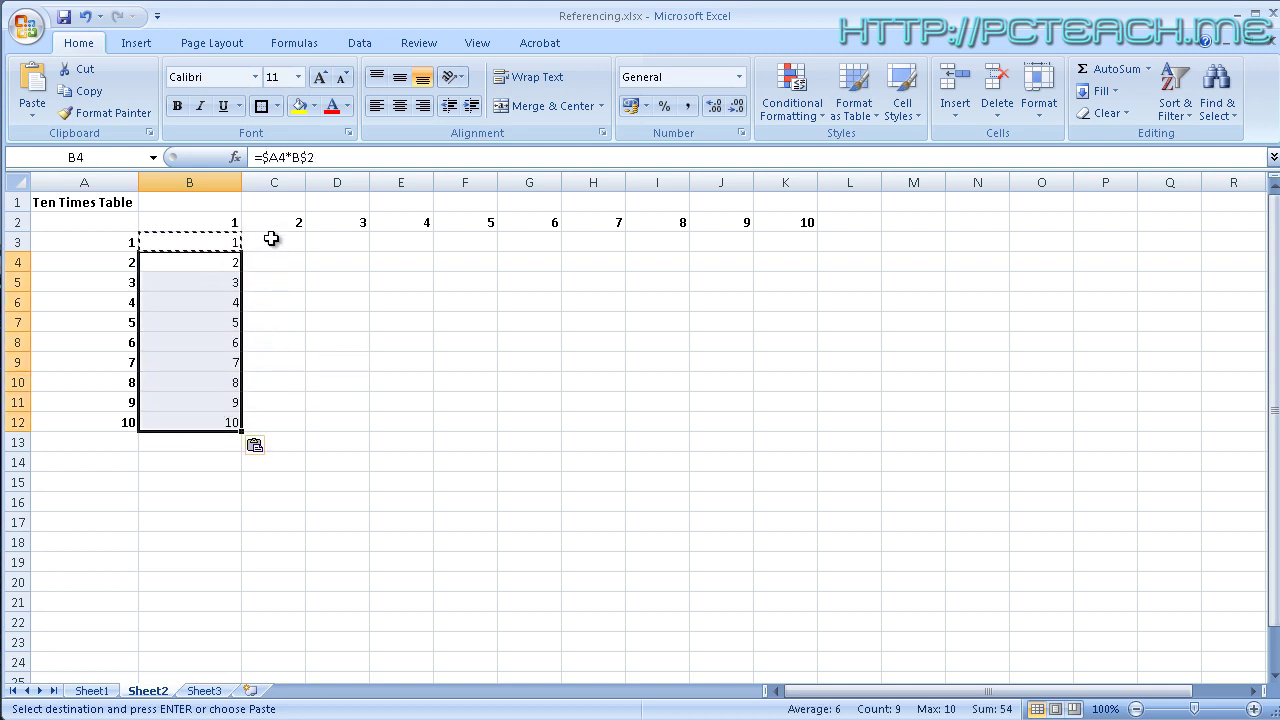
left_click_drag(272, 244, 266, 430)
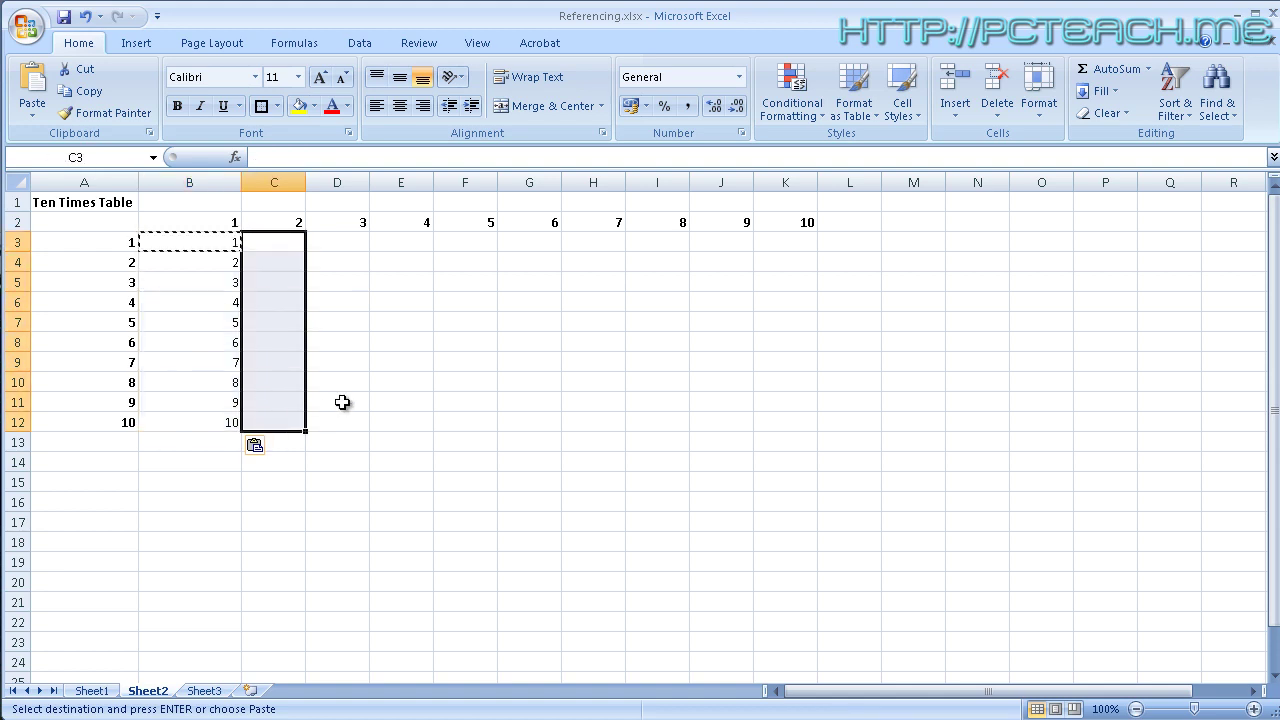
key("ctrl+v")
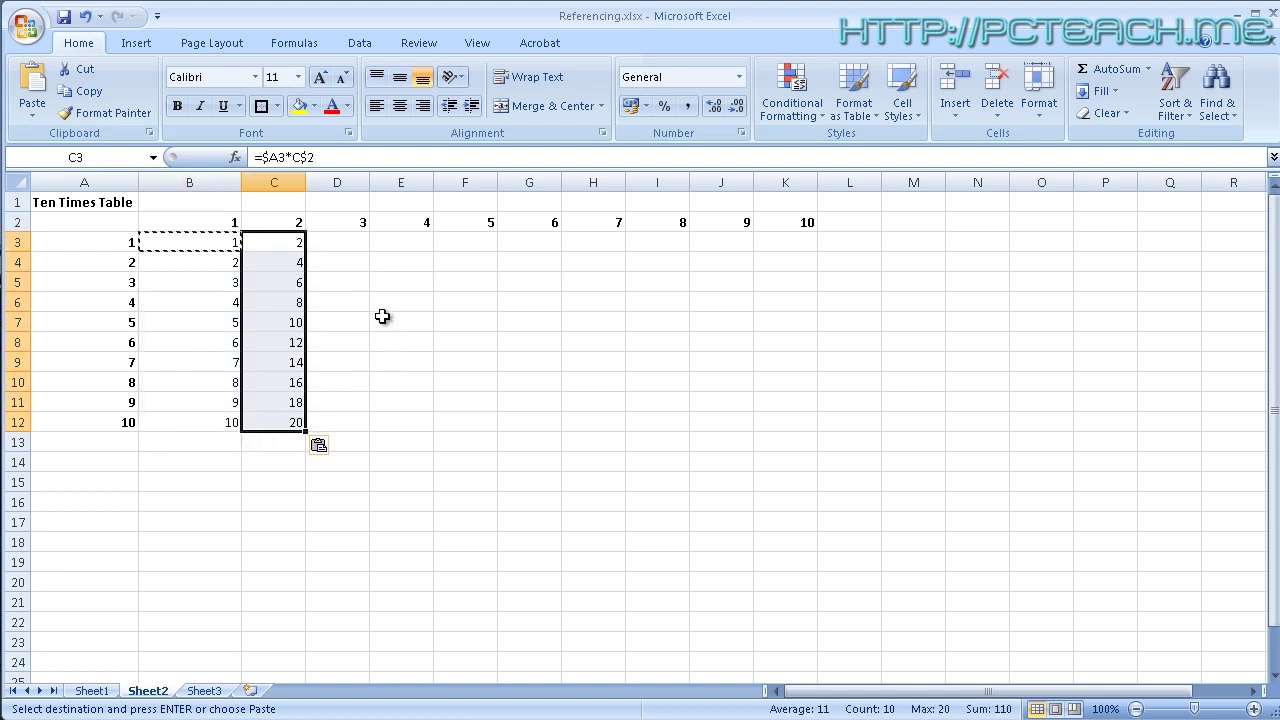
Paste the B3 formula across D3:K12 to complete the table, then end copy mode.
left_click(343, 244)
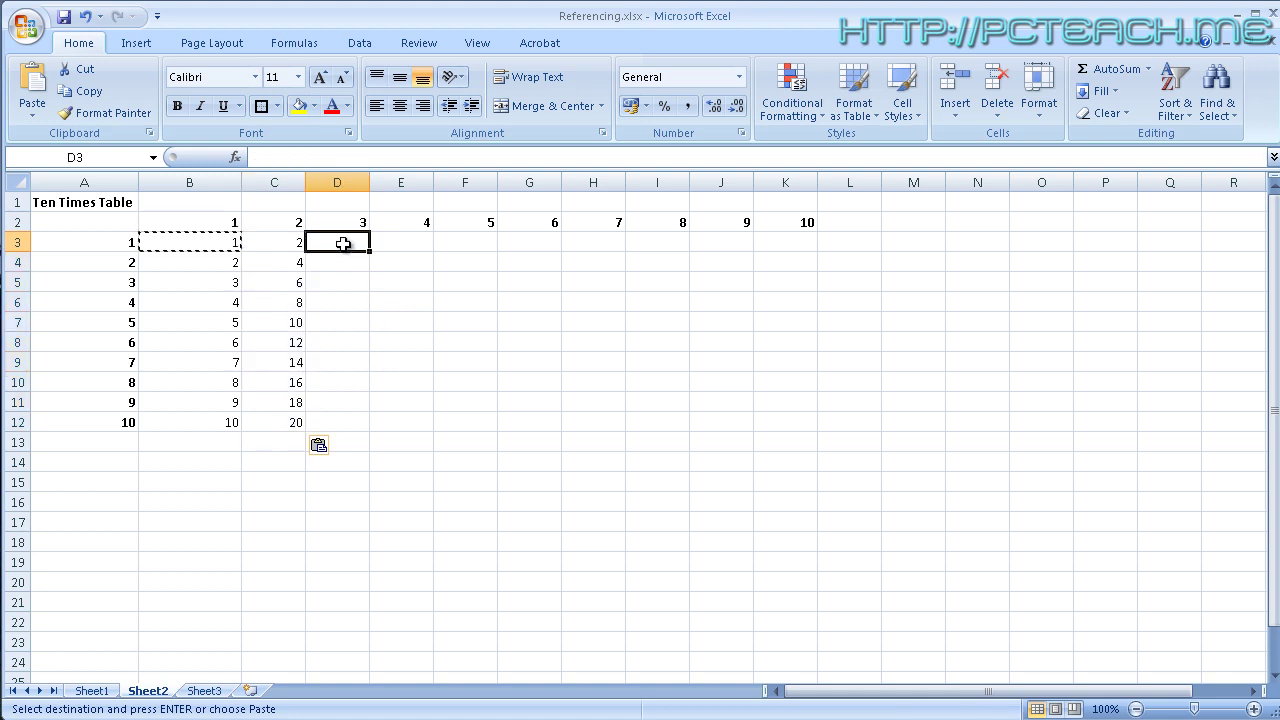
key("ctrl+v")
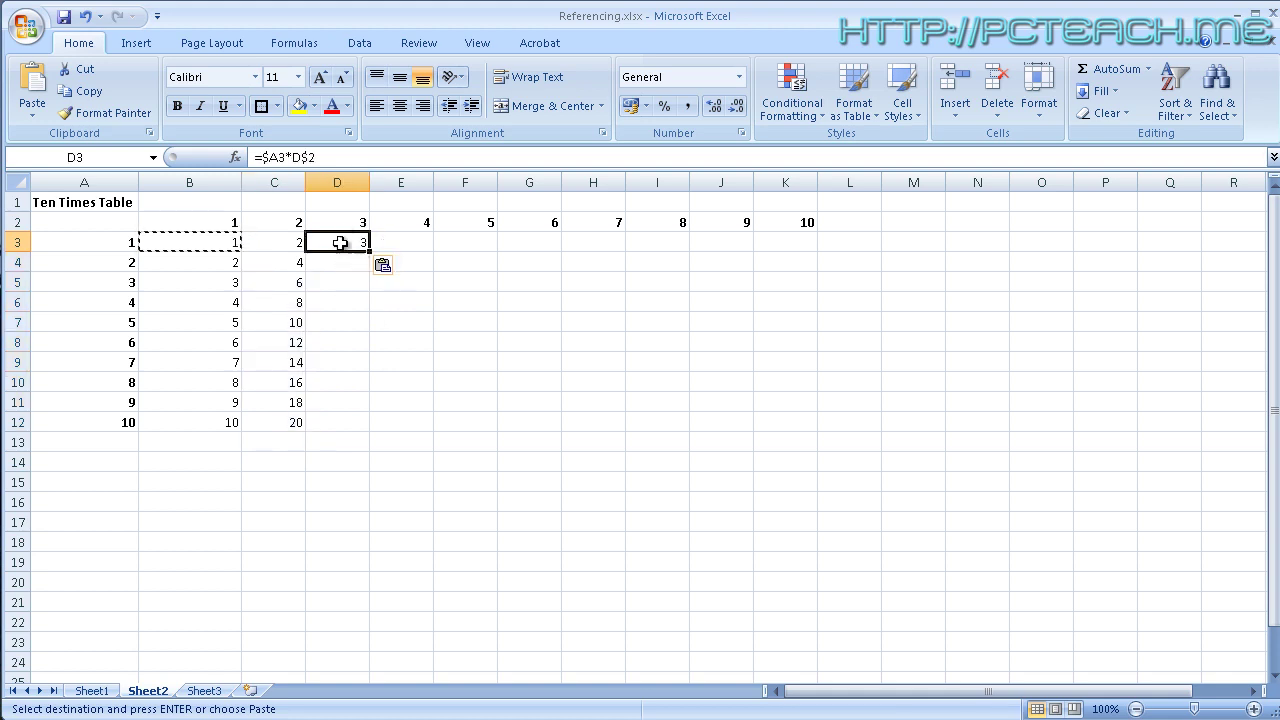
left_click(343, 285)
left_click(329, 244)
left_click_drag(329, 244, 778, 417)
key("ctrl+v")
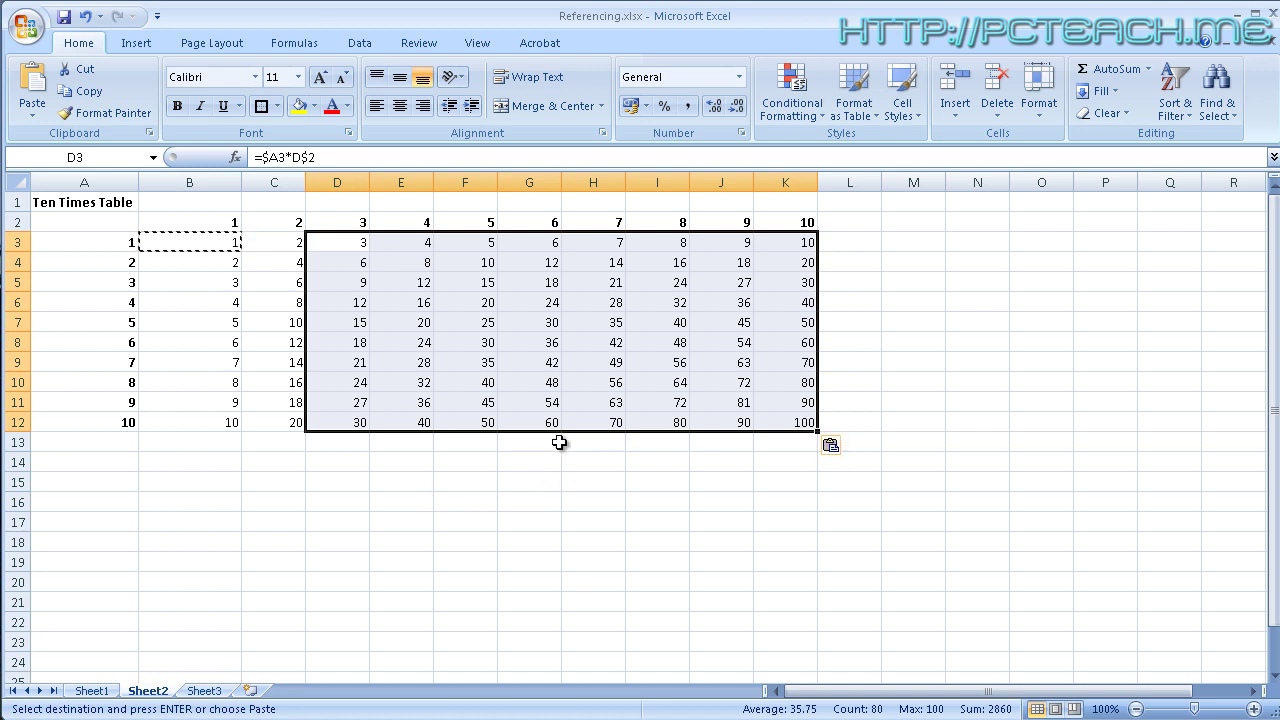
left_click(490, 462)
key("Escape")
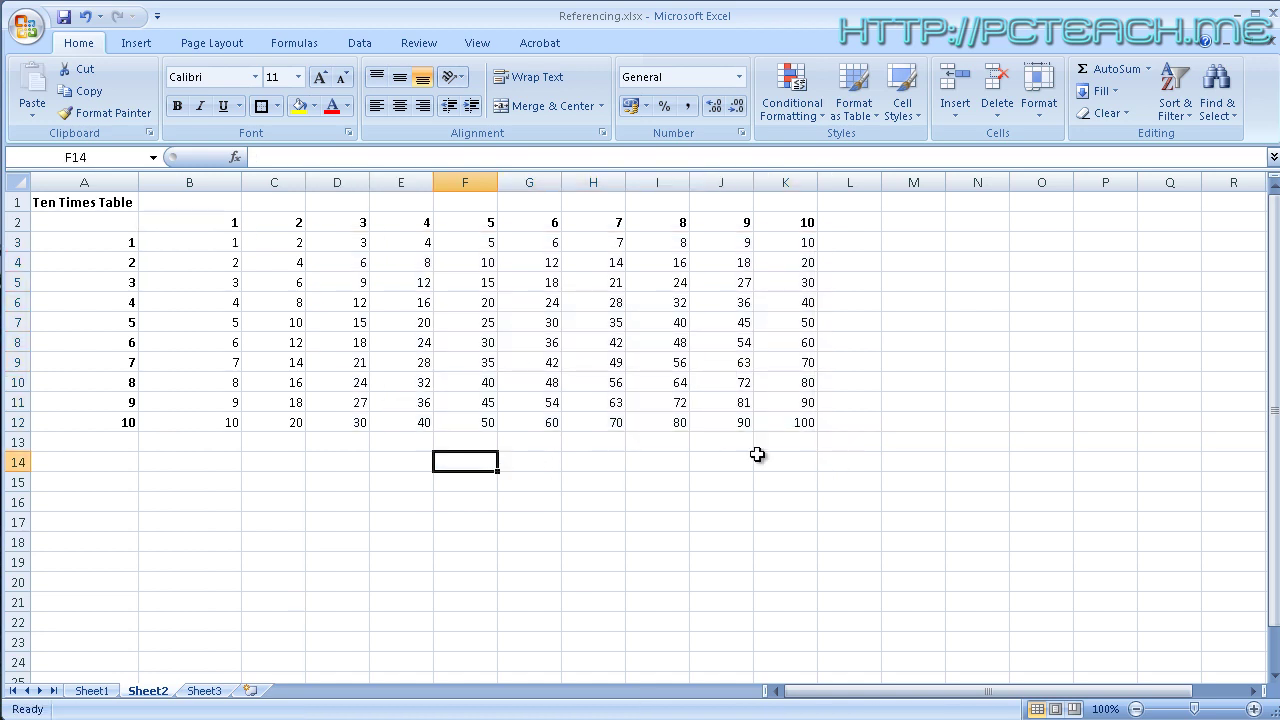
Check the formulas in K12, K9, K7, I5, C3 and B3.
left_click(805, 423)
left_click(774, 363)
left_click(772, 322)
left_click(672, 282)
left_click(299, 246)
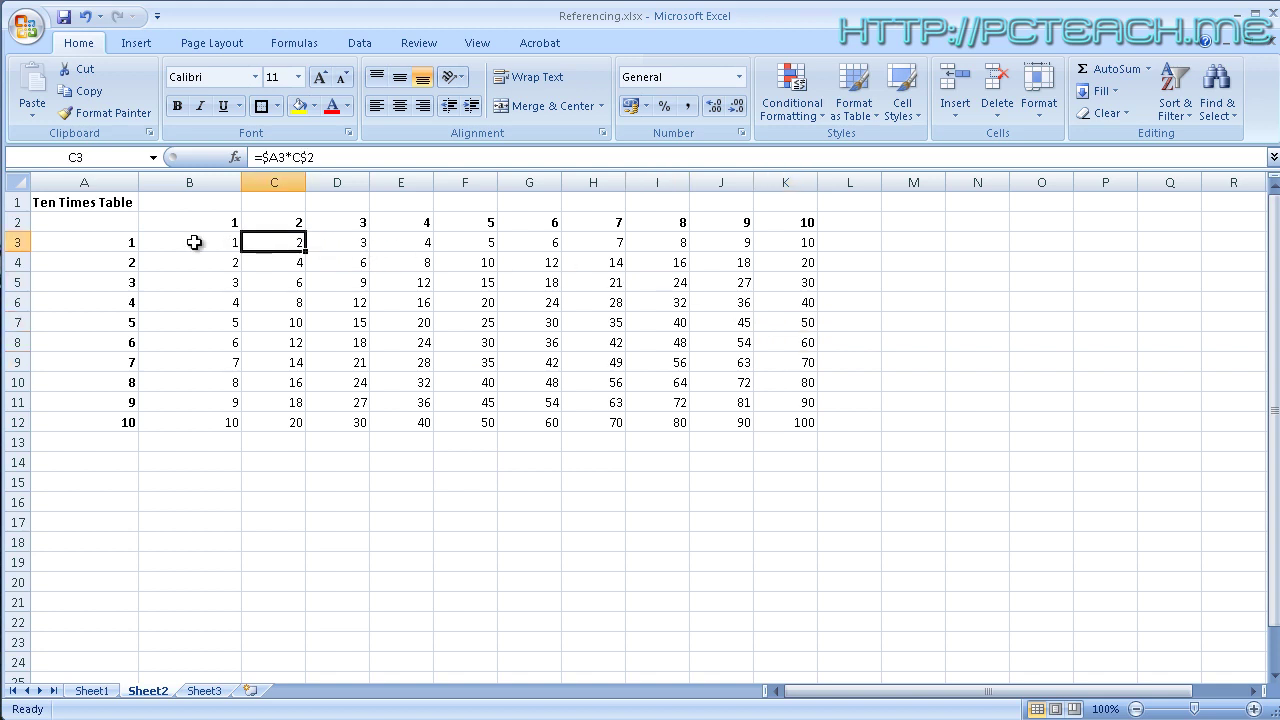
left_click(196, 242)
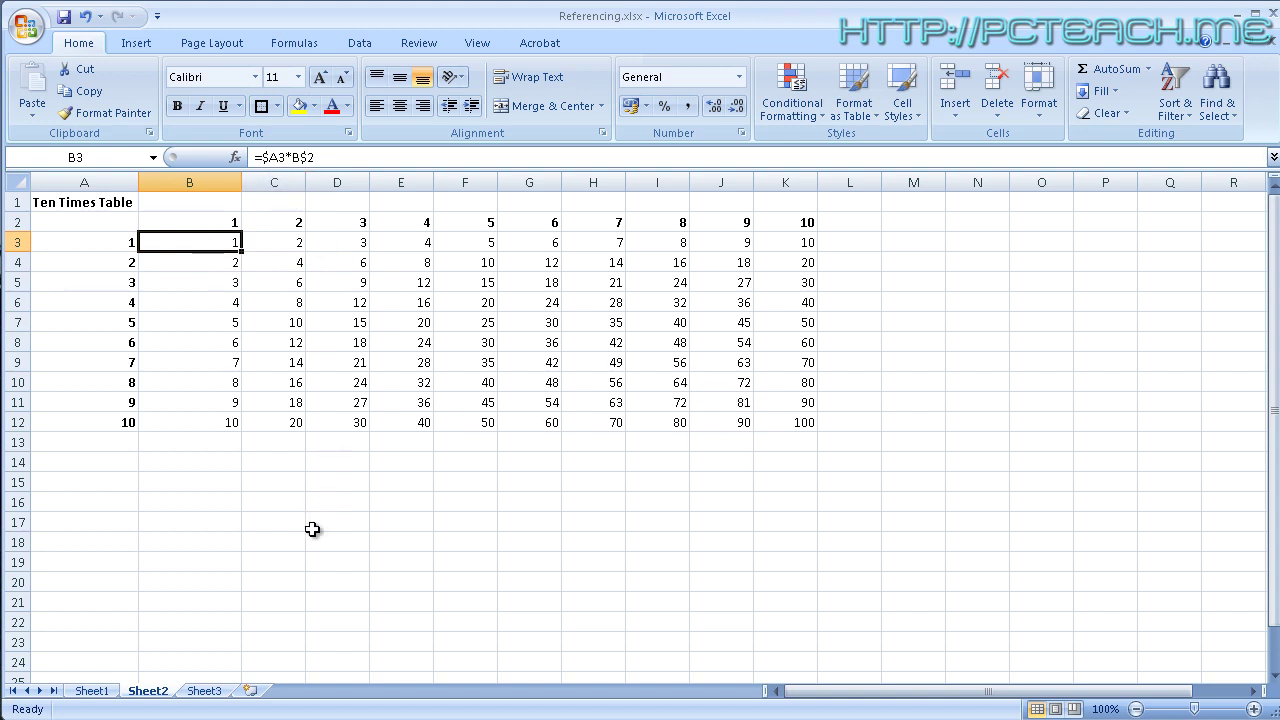
left_click(189, 481)
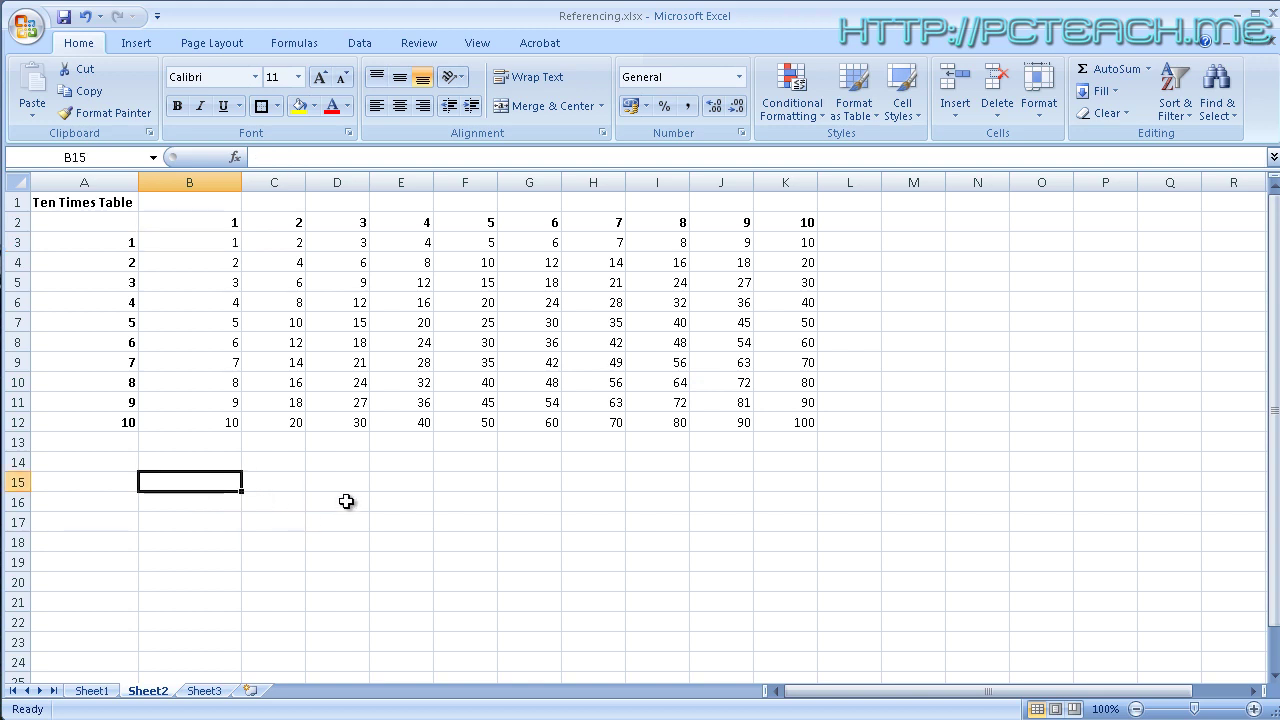
type("b1")
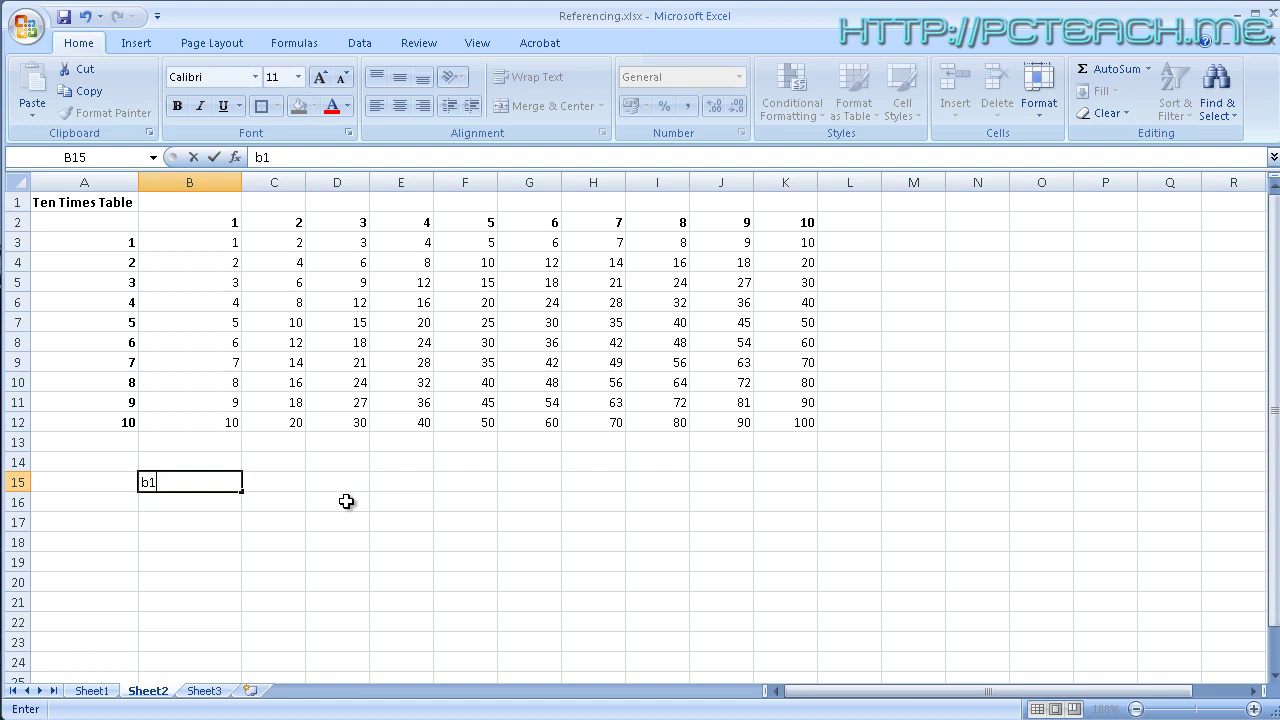
key("Return")
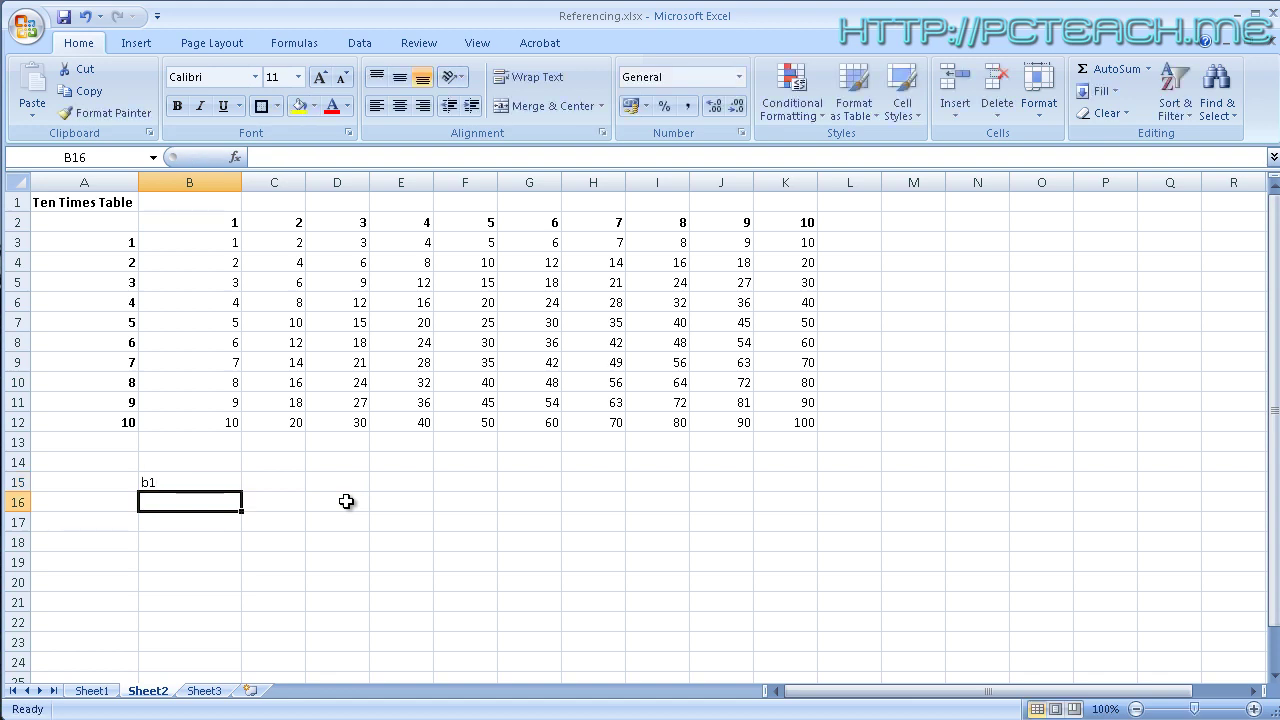
key("Left")
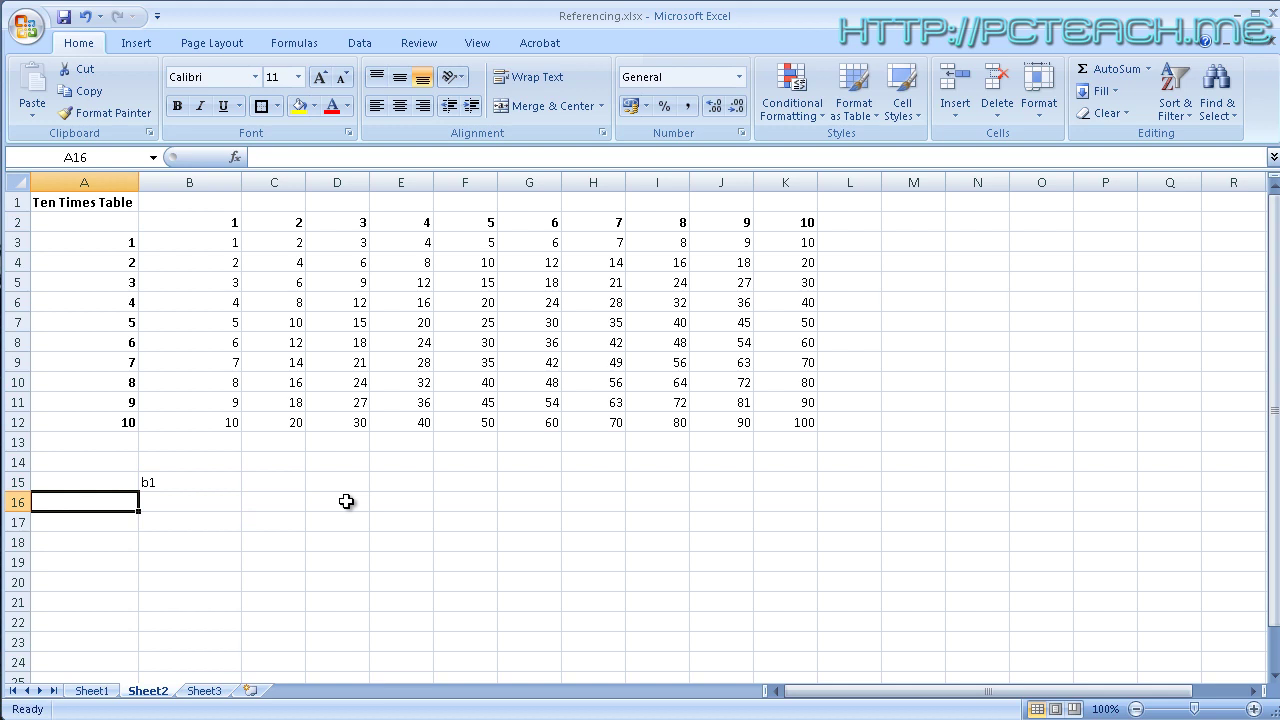
key("Right")
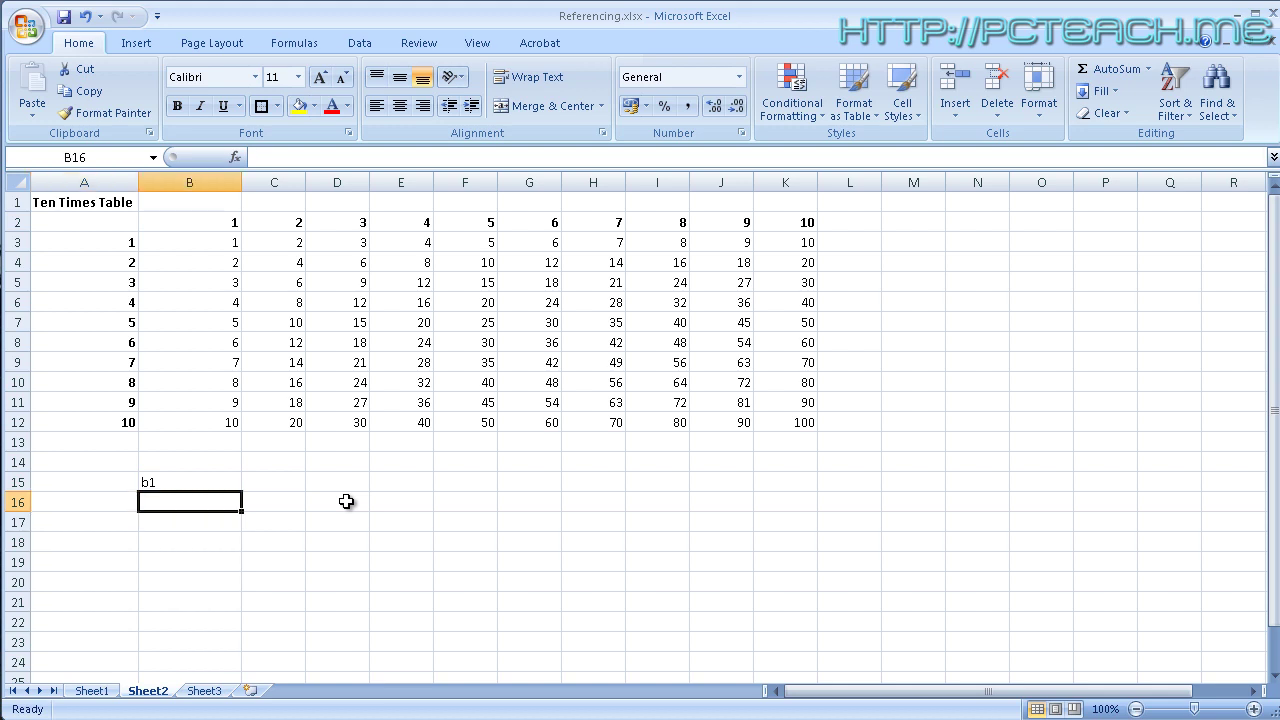
type("$b1")
key("Return")
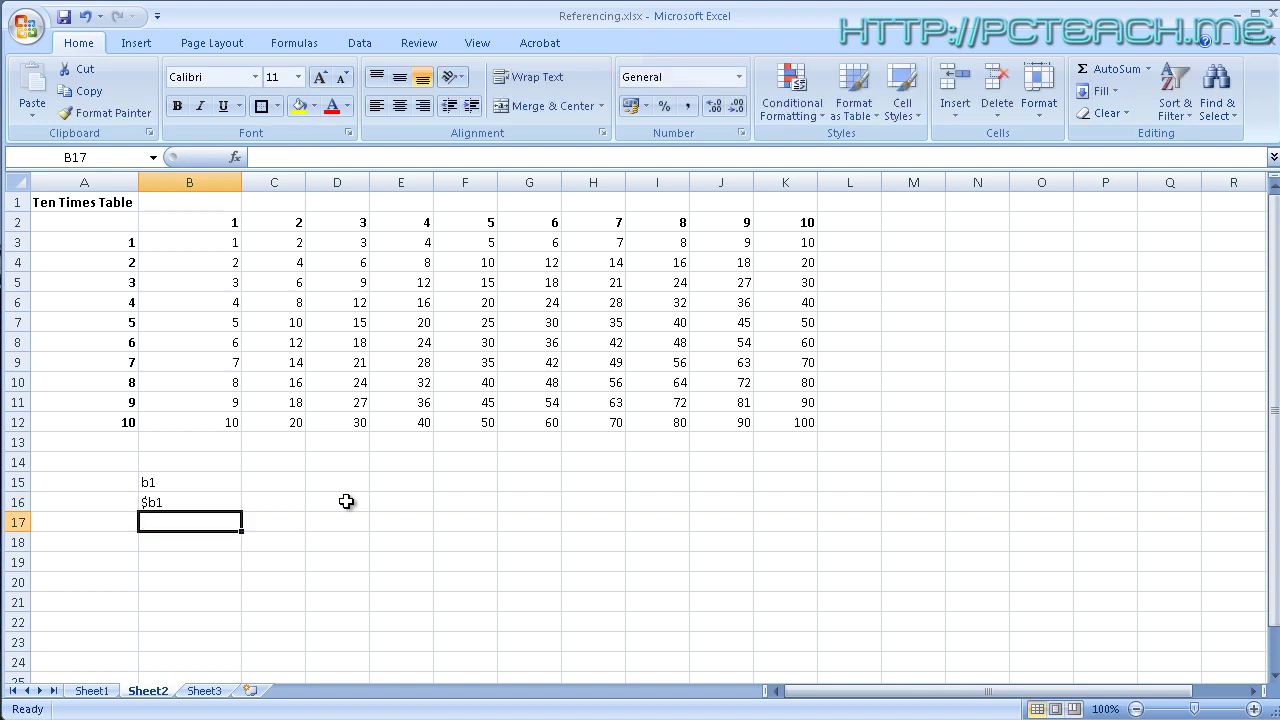
type("b")
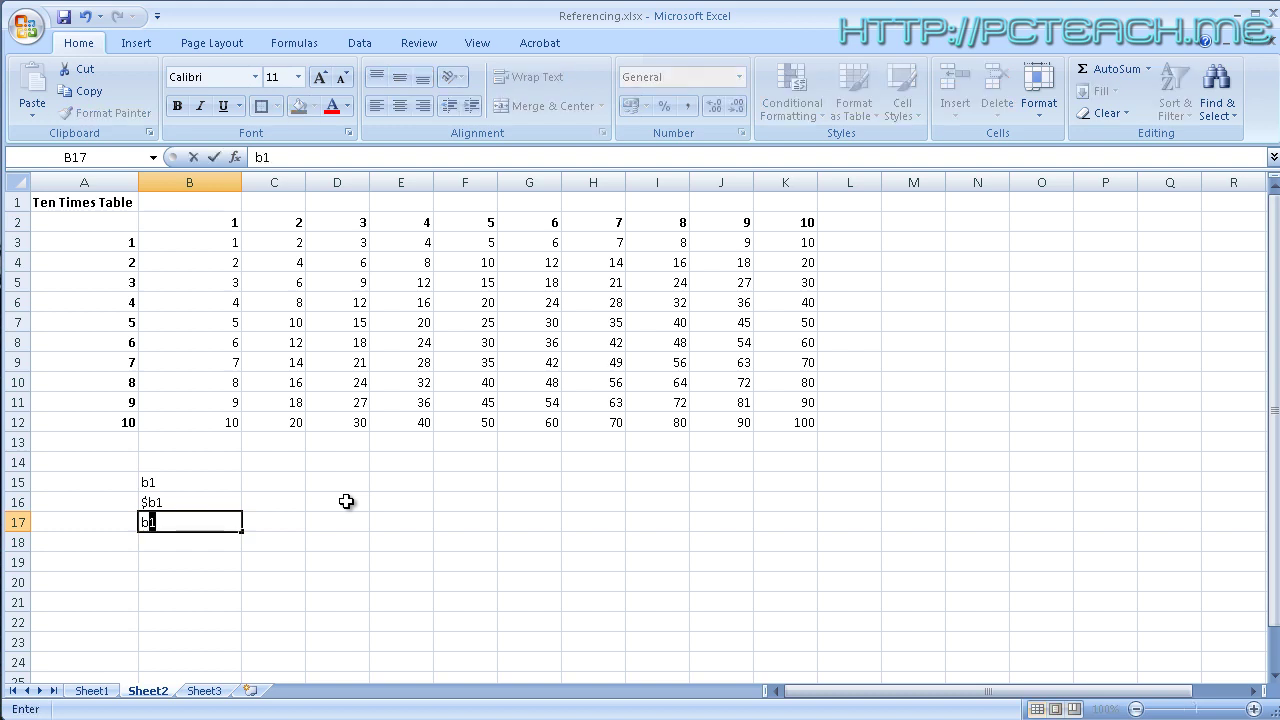
type("$1")
key("Return")
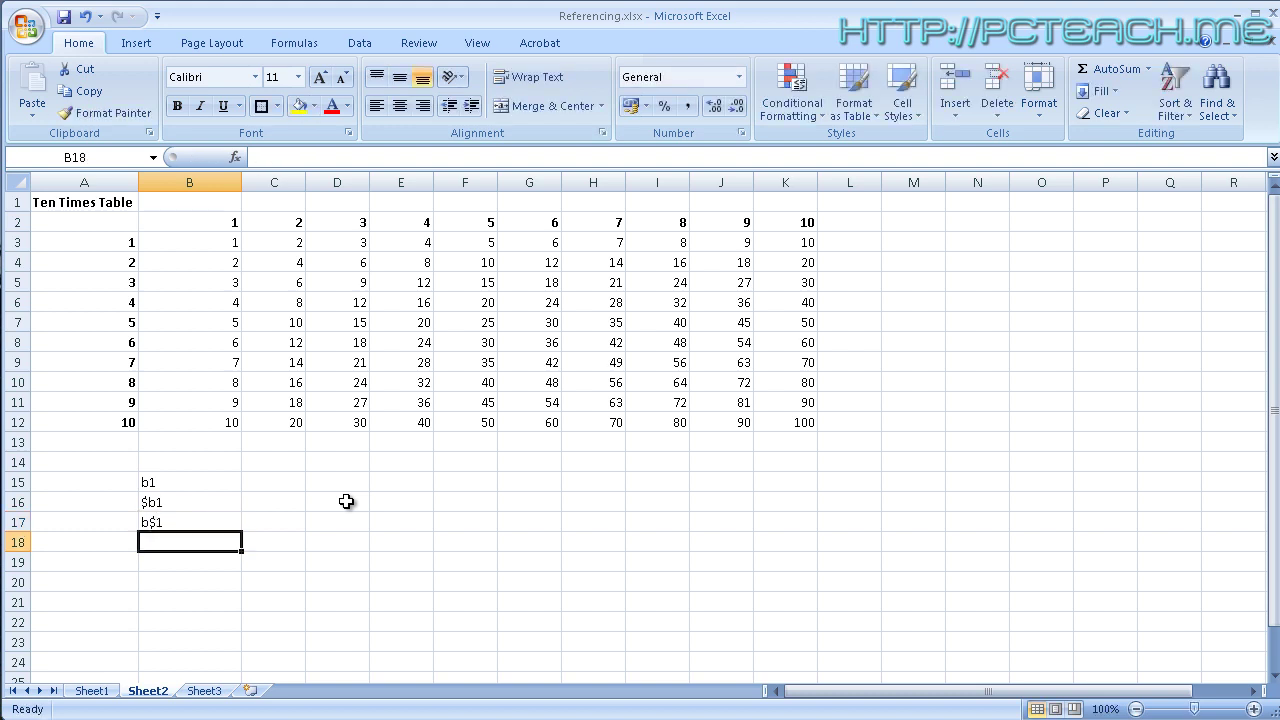
key("Up")
key("Up")
key("Up")
key("Down")
key("Down")
key("Up")
key("Up")
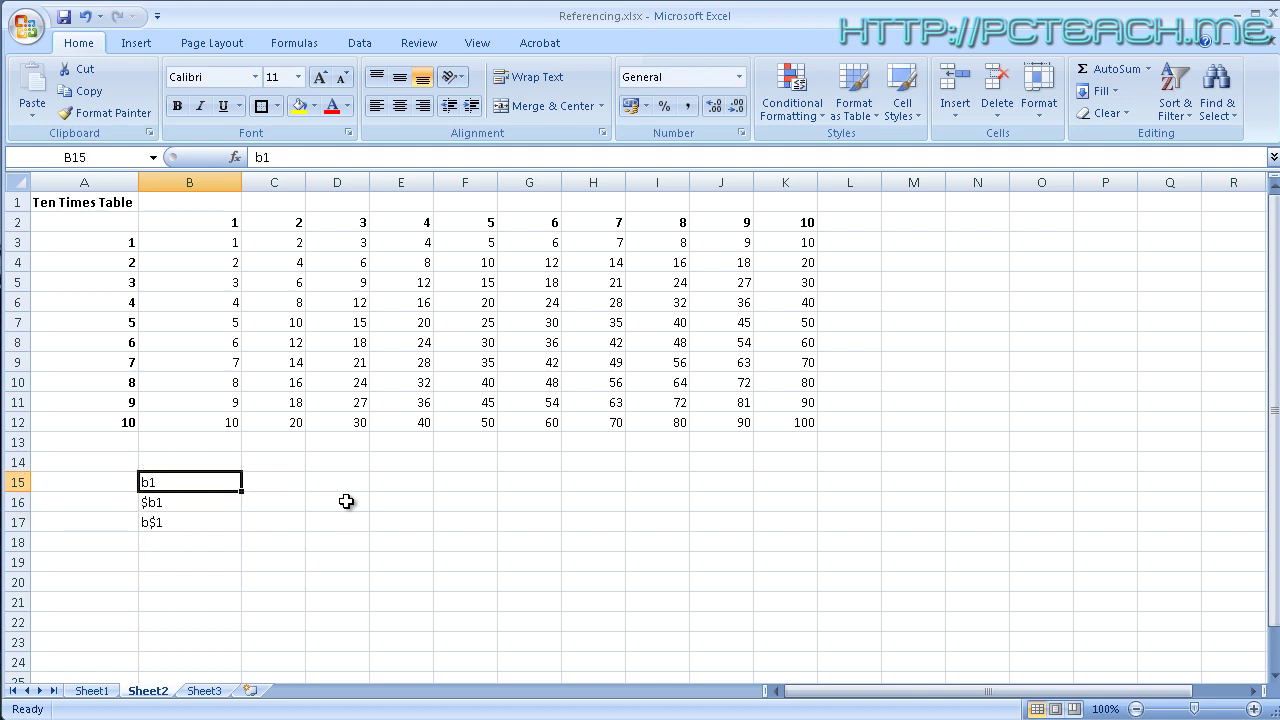
key("Down")
key("Down")
key("Down")
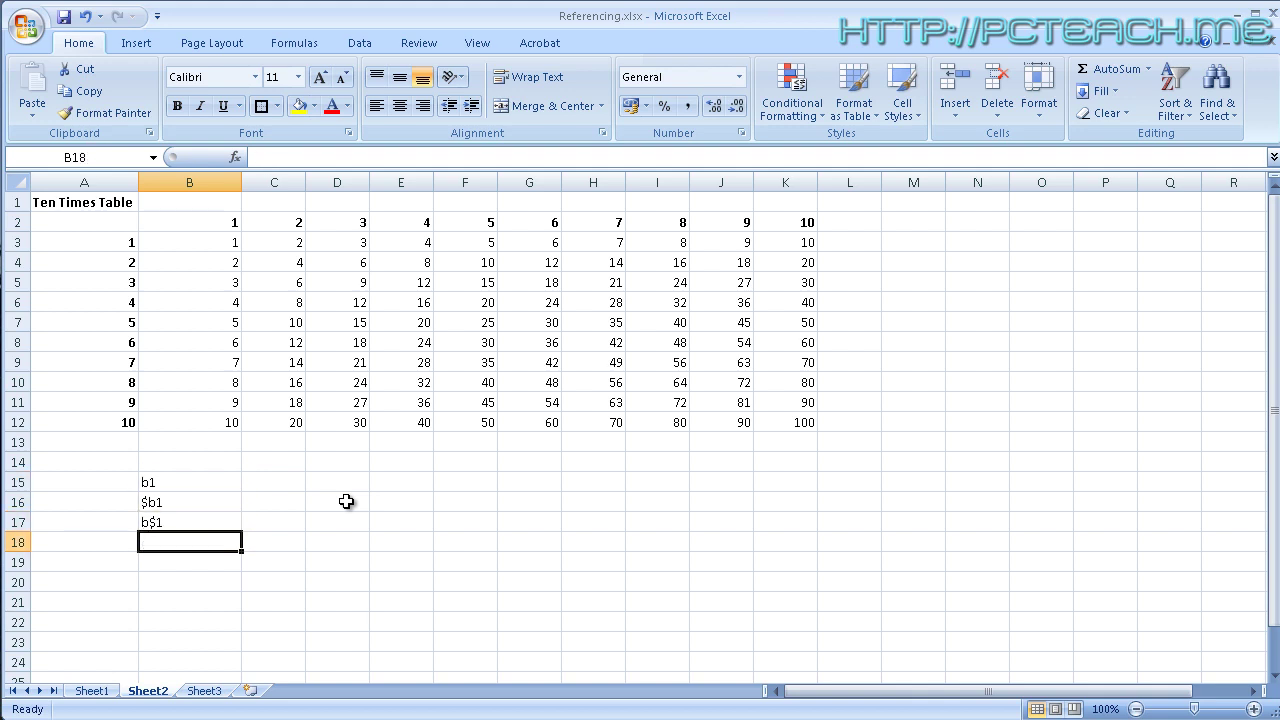
type("$")
type("b1")
type("$")
type("1")
key("Return")
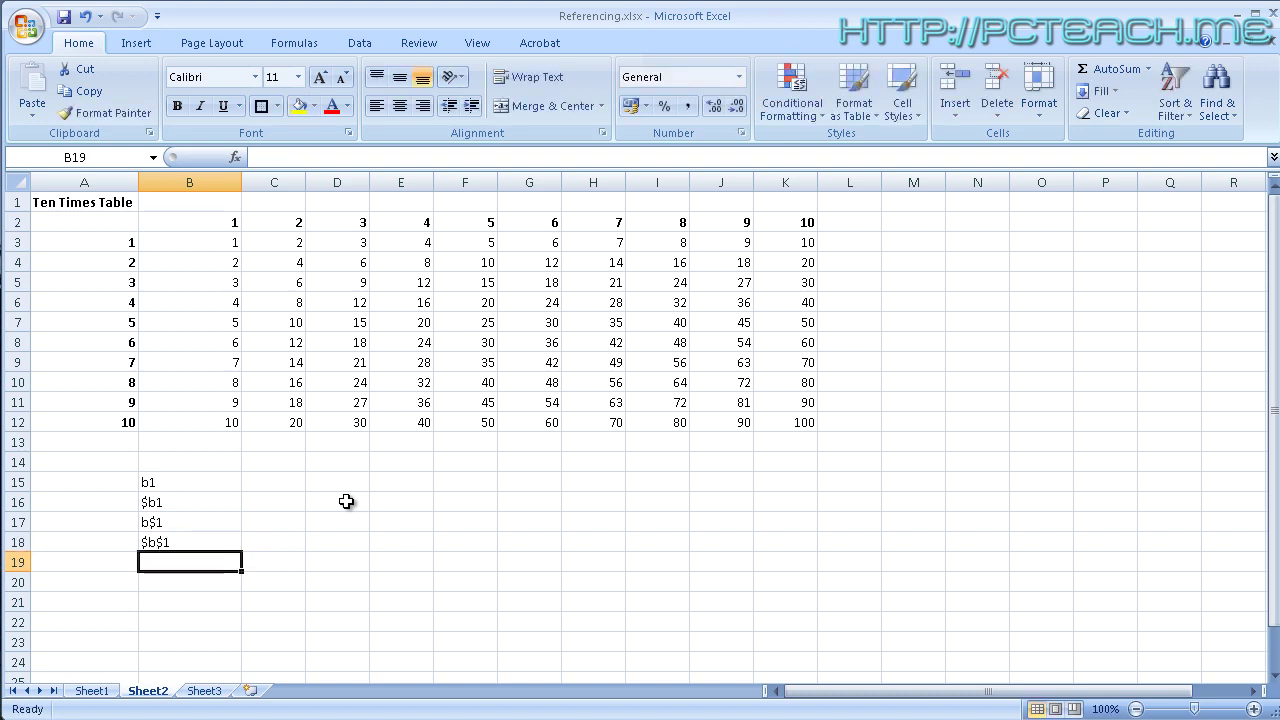
key("Up")
key("Up")
key("Up")
key("Up")
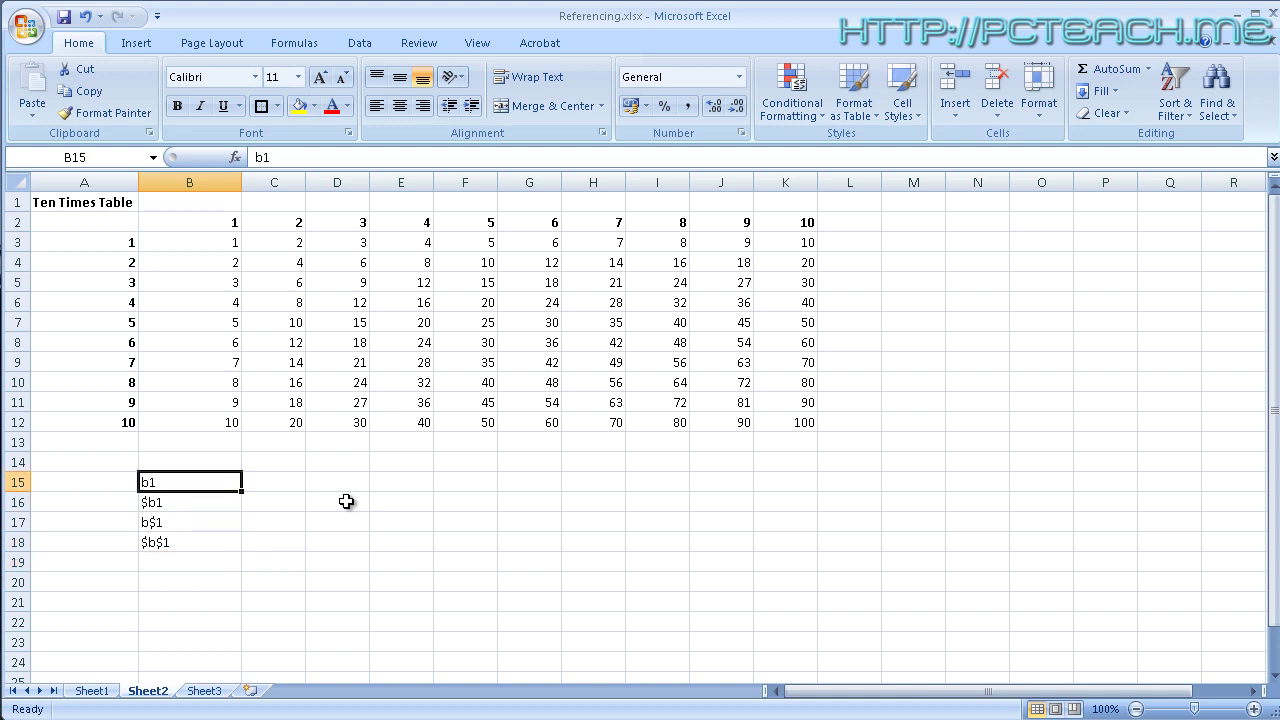
key("shift+Down")
key("shift+Down")
key("shift+Down")
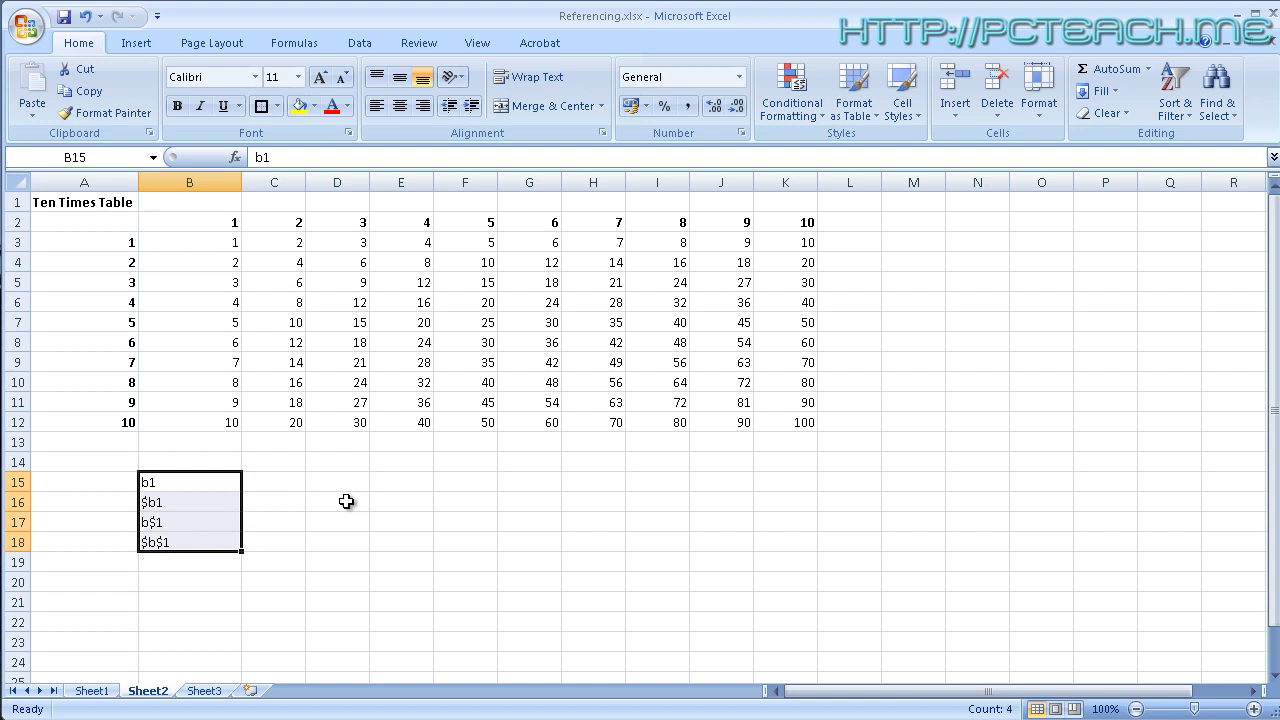
key("Delete")
key("Up")
key("Up")
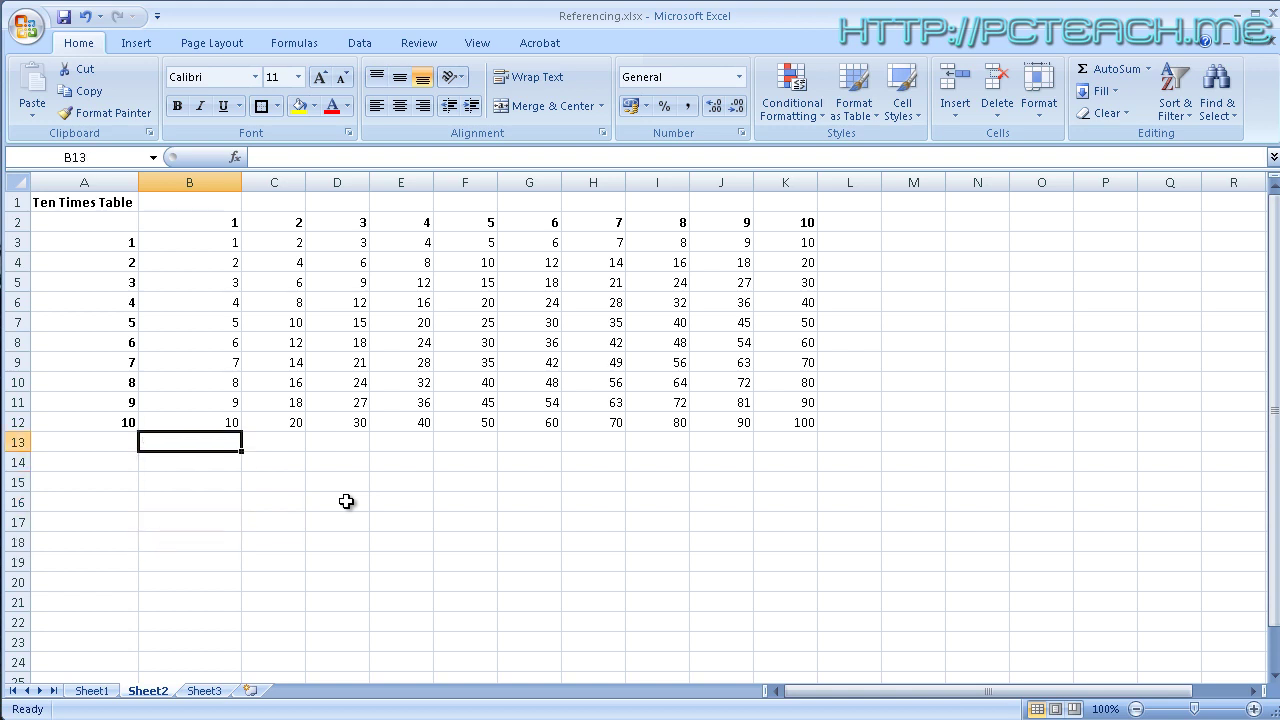